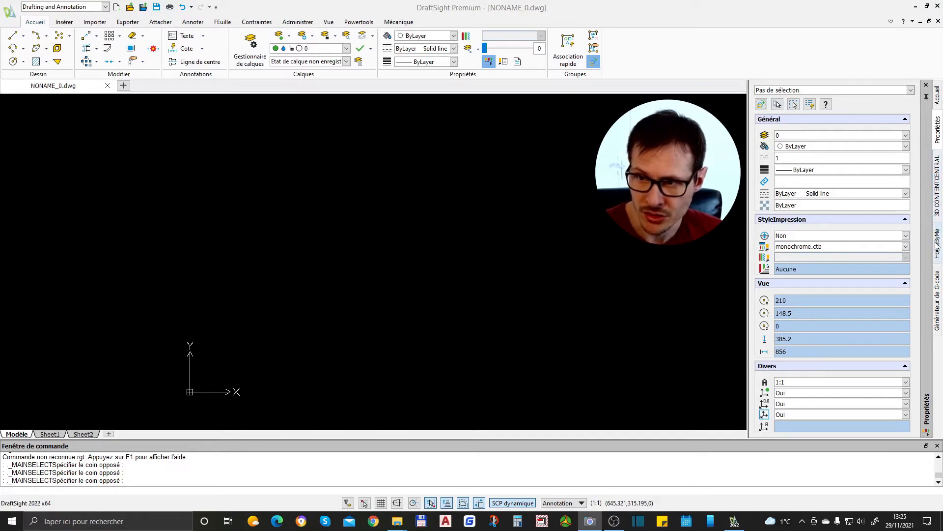
Look through the G-code generator, HomeByMe and home palettes, then return to the drawing properties.
click(941, 304)
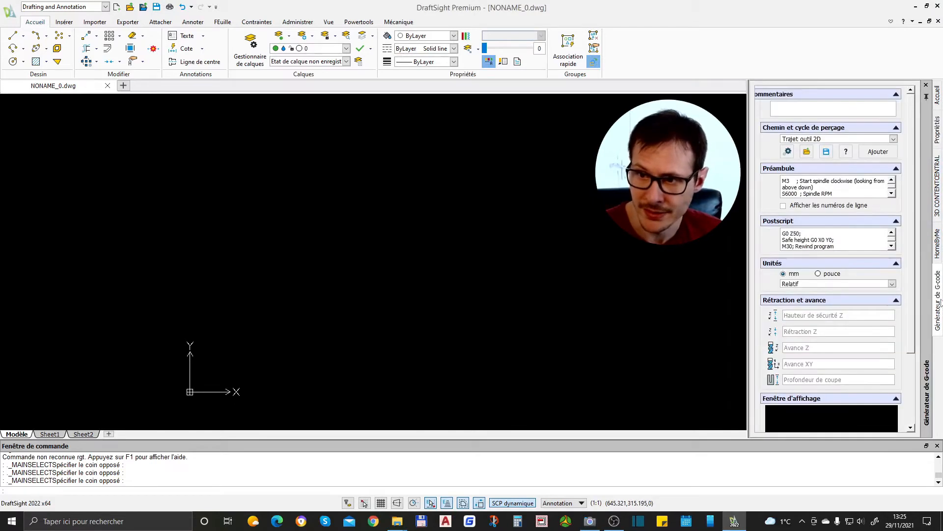
click(940, 253)
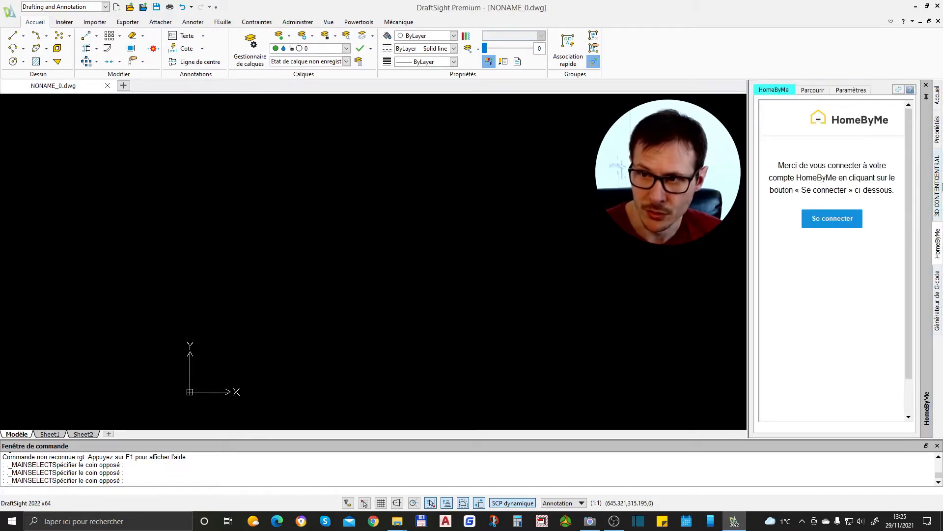
click(938, 140)
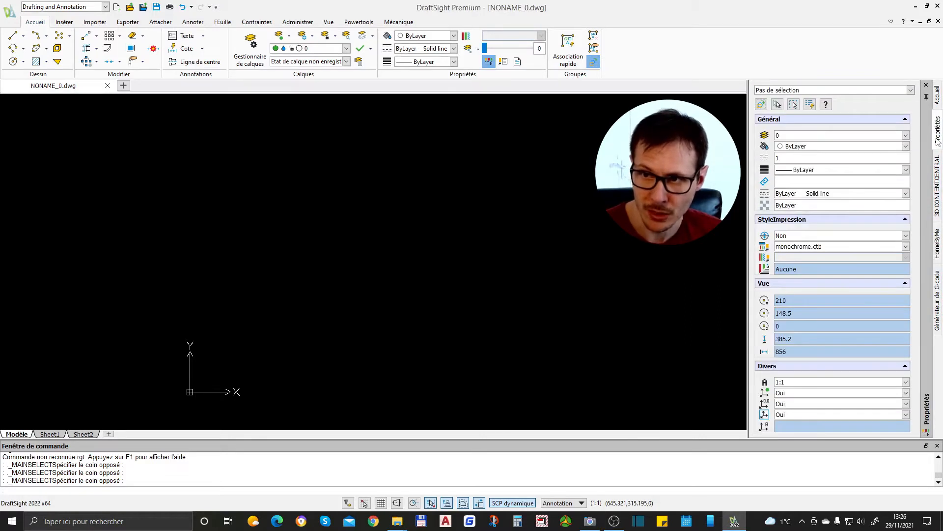
click(939, 97)
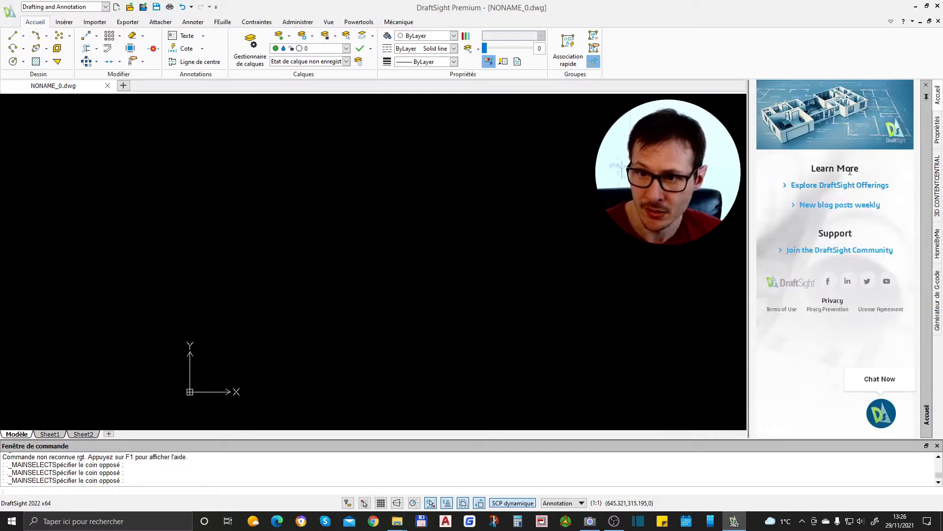
click(941, 132)
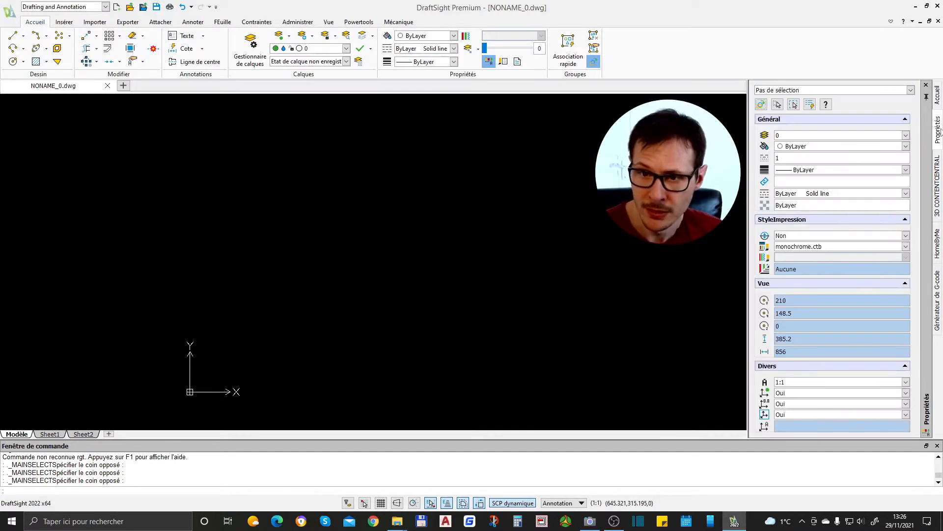
click(337, 220)
click(417, 289)
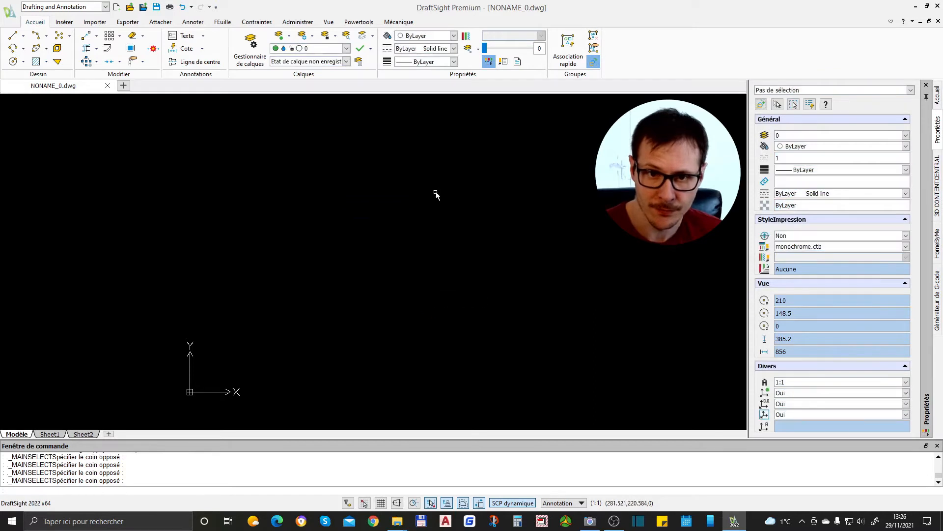
click(435, 194)
click(326, 305)
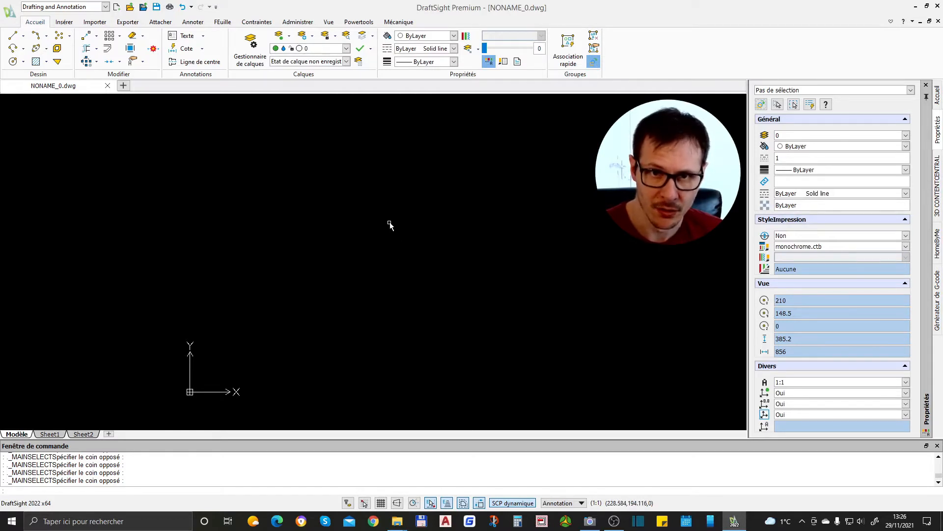
Enable "Afficher le curseur sous forme de viseur" for the graphics area in the system options and apply it.
text(OPTIONS)
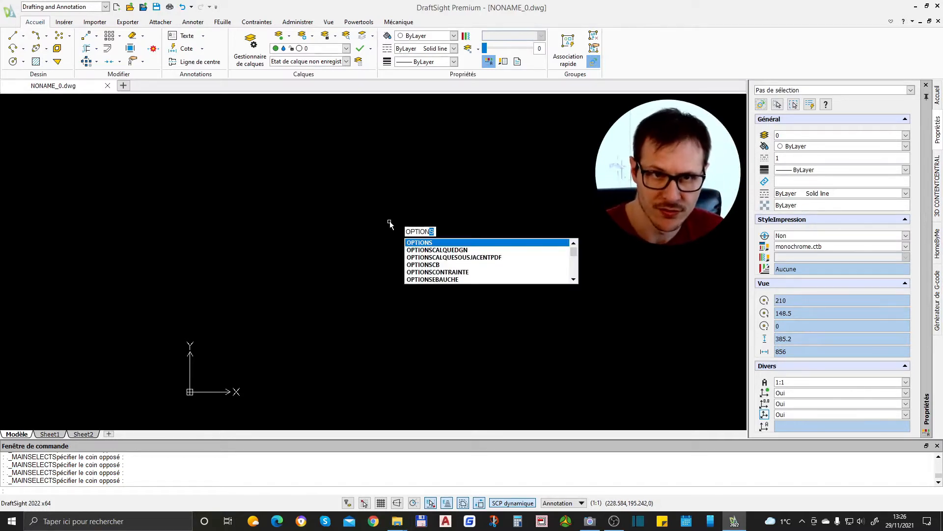
key(Return)
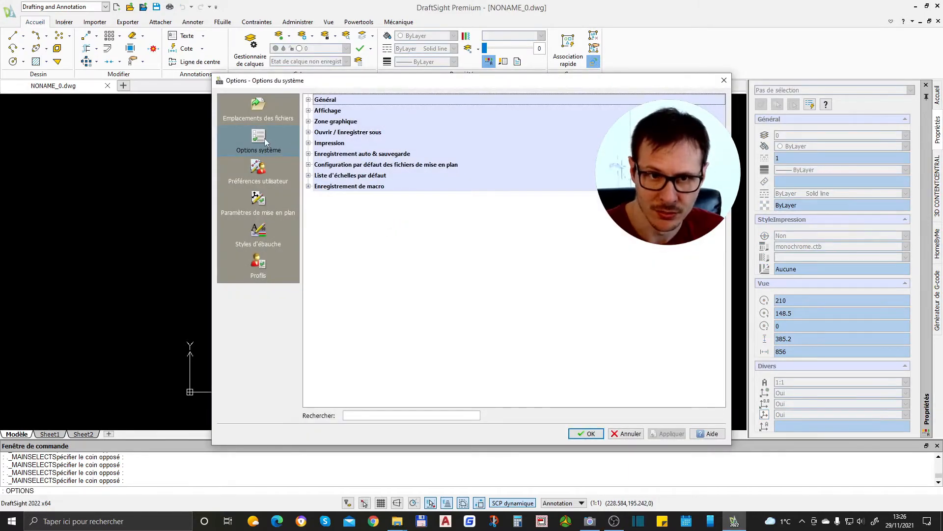
click(309, 122)
click(308, 121)
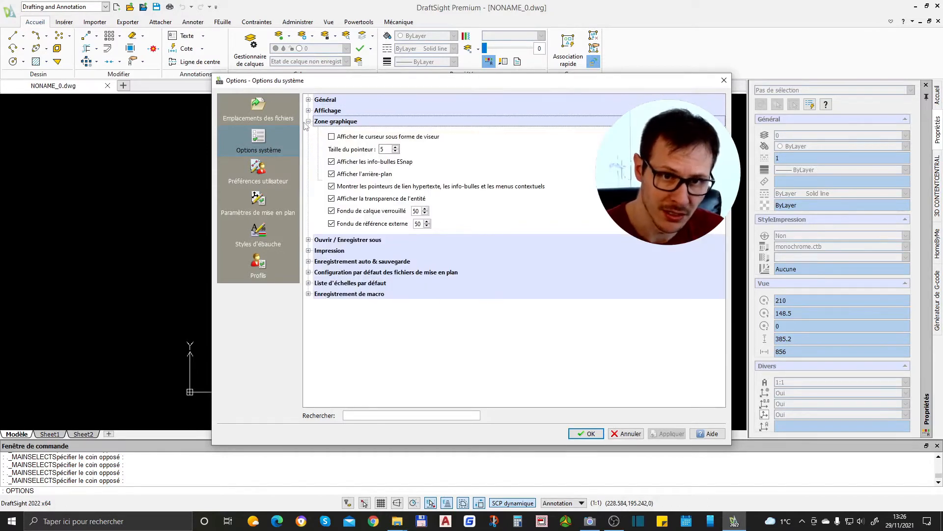
click(333, 138)
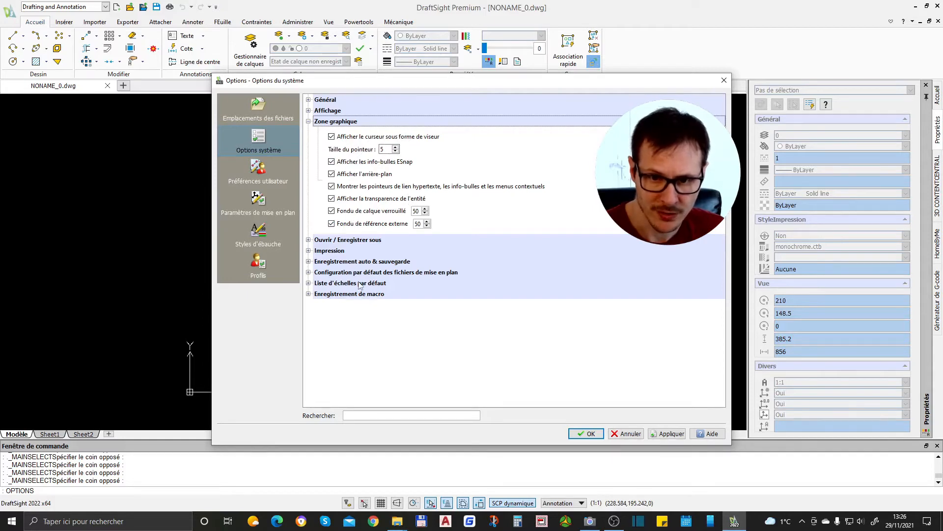
click(667, 431)
click(592, 435)
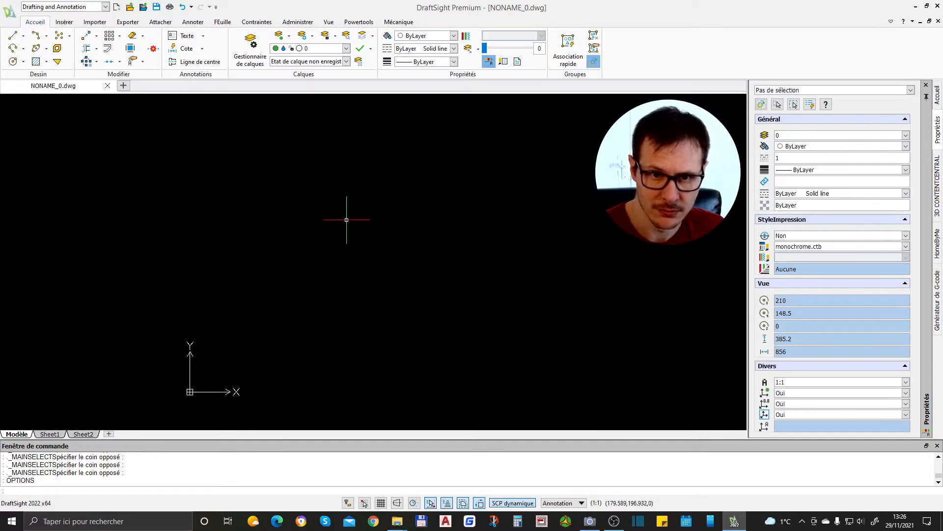
Reopen the system options and examine the screen options and user interface style among the display settings.
text(0ptions)
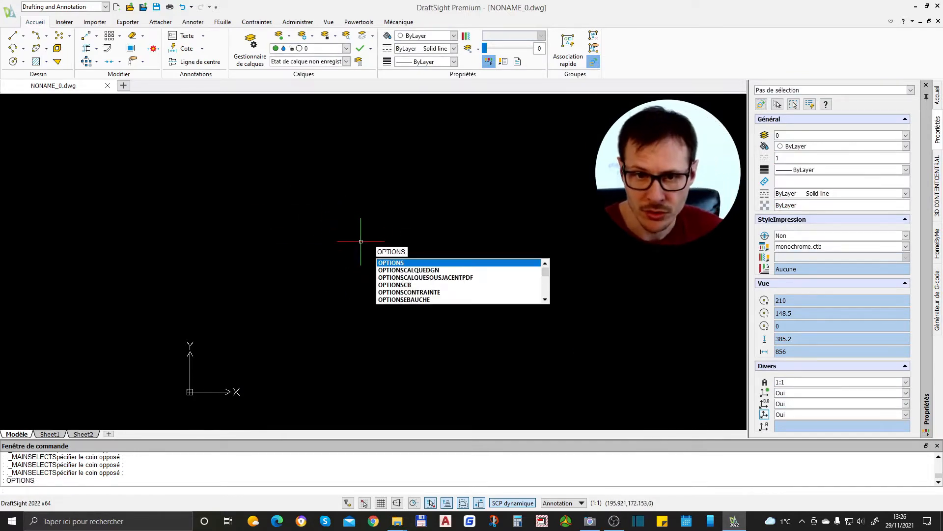
key(Return)
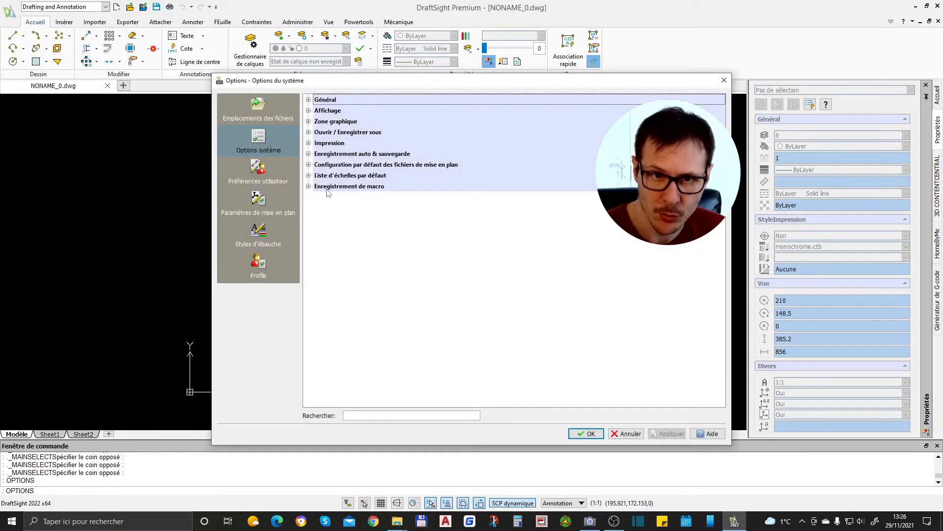
click(308, 110)
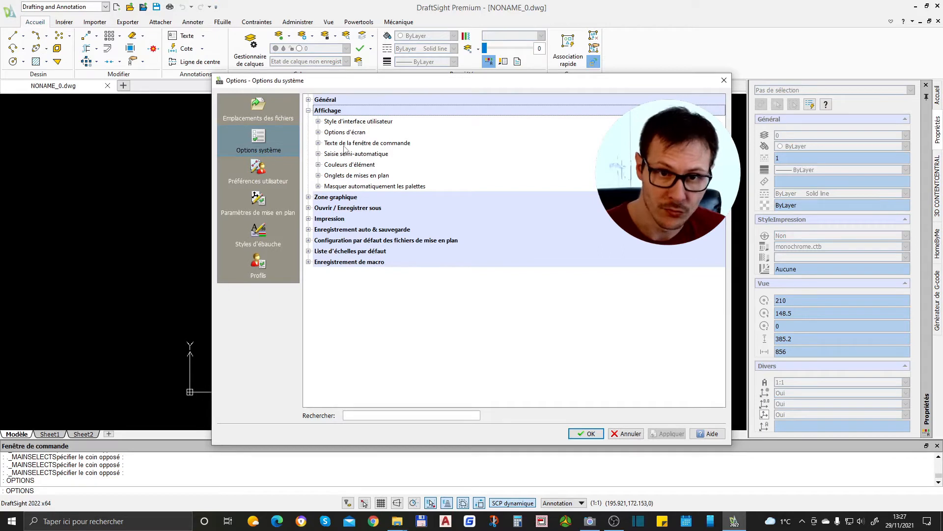
click(319, 133)
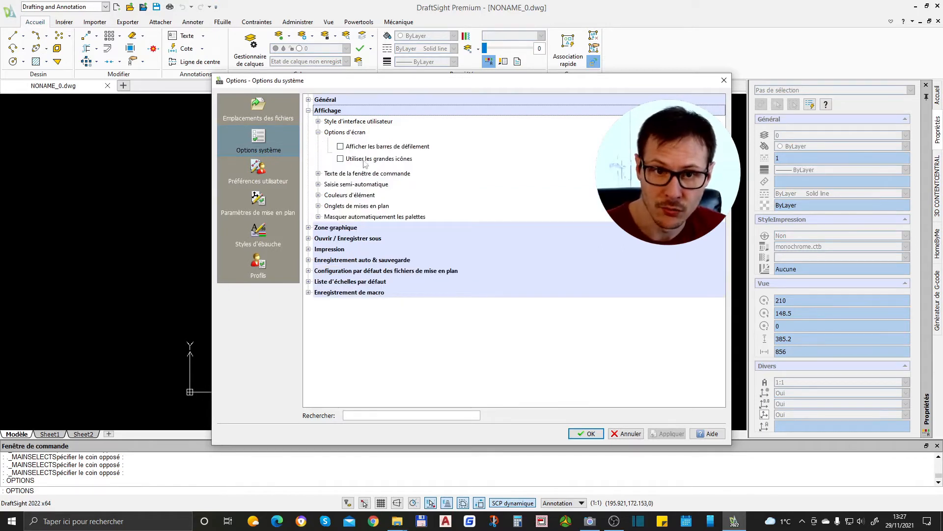
click(319, 132)
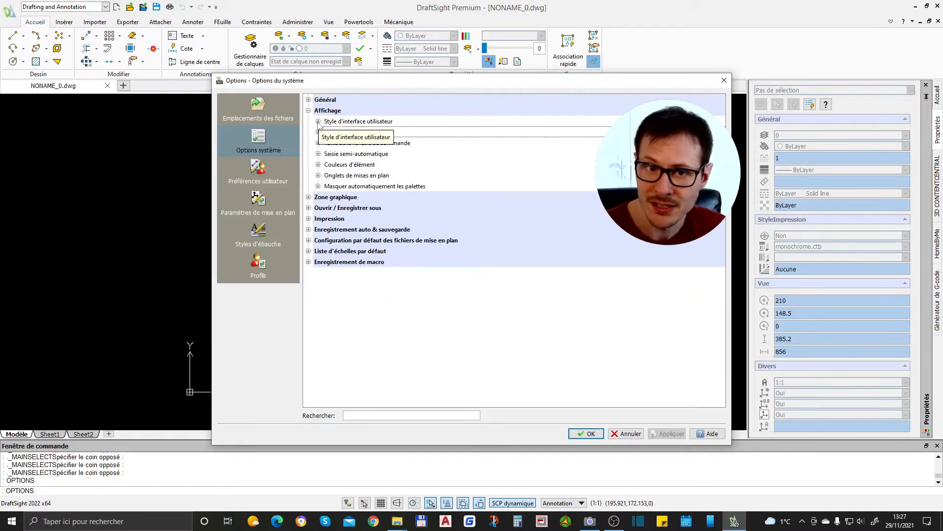
click(318, 122)
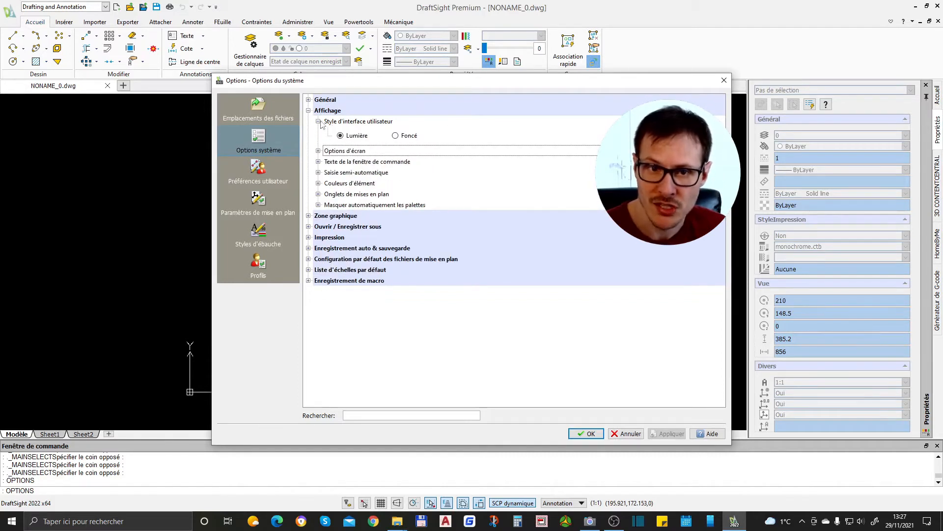
click(319, 121)
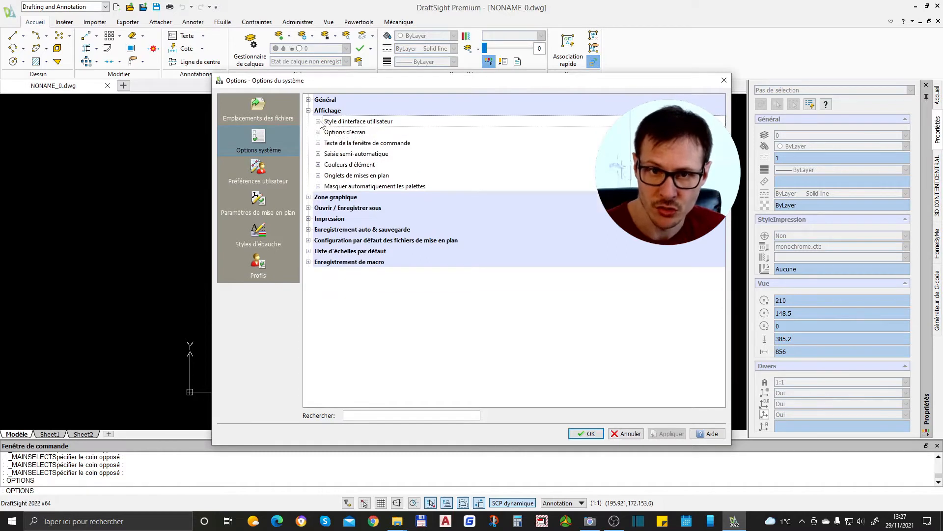
Examine the element colours for the X and Y cursors, the command window and the model background.
click(318, 166)
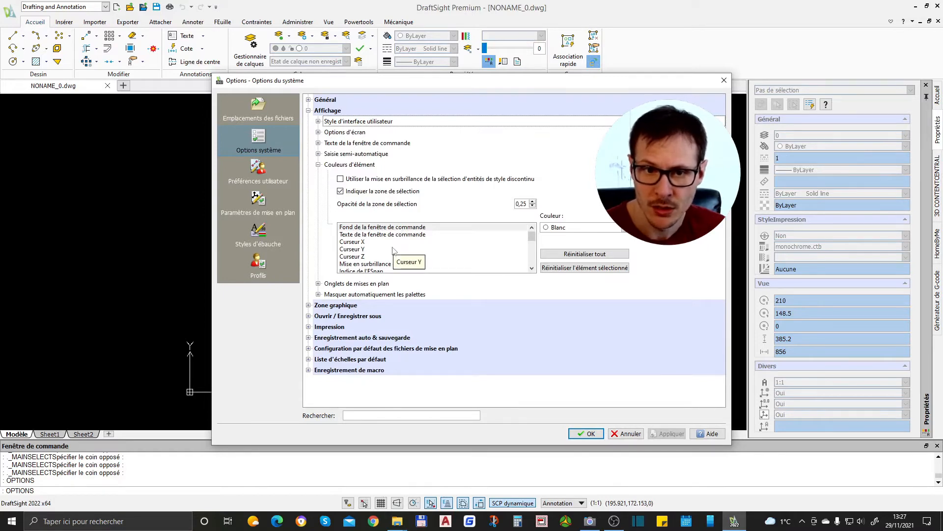
click(375, 242)
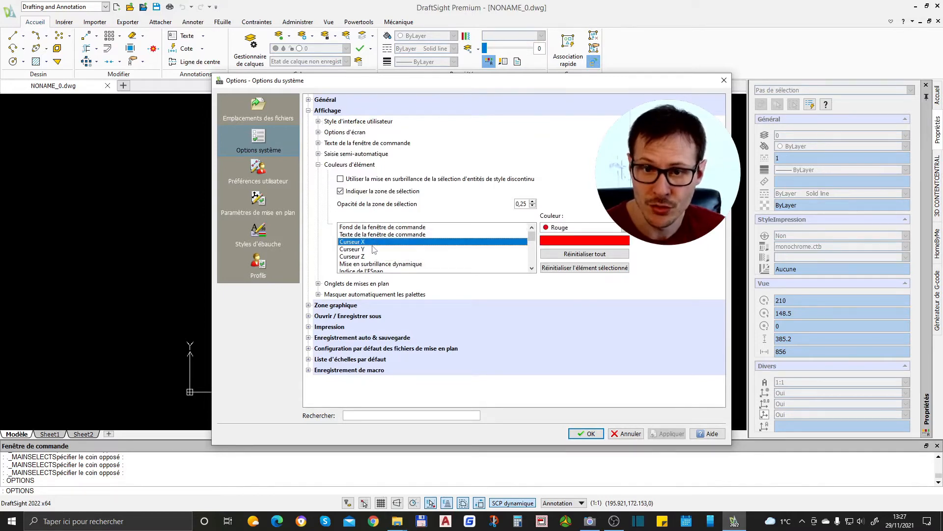
click(372, 249)
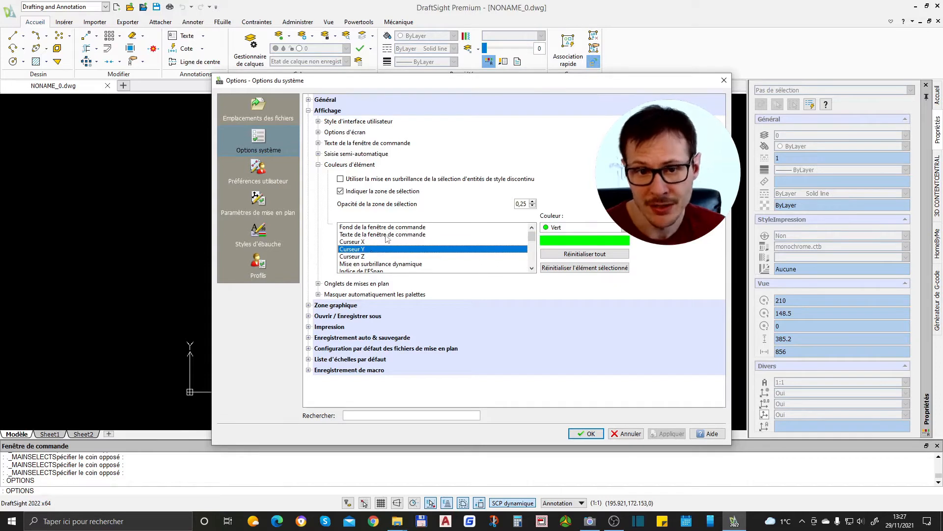
click(387, 235)
click(394, 227)
scroll(386, 253, down, 2)
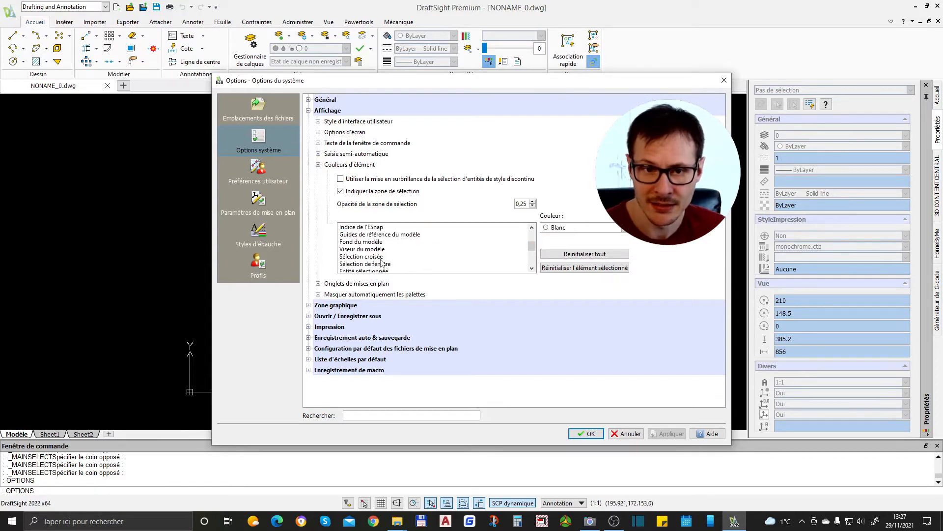
click(369, 241)
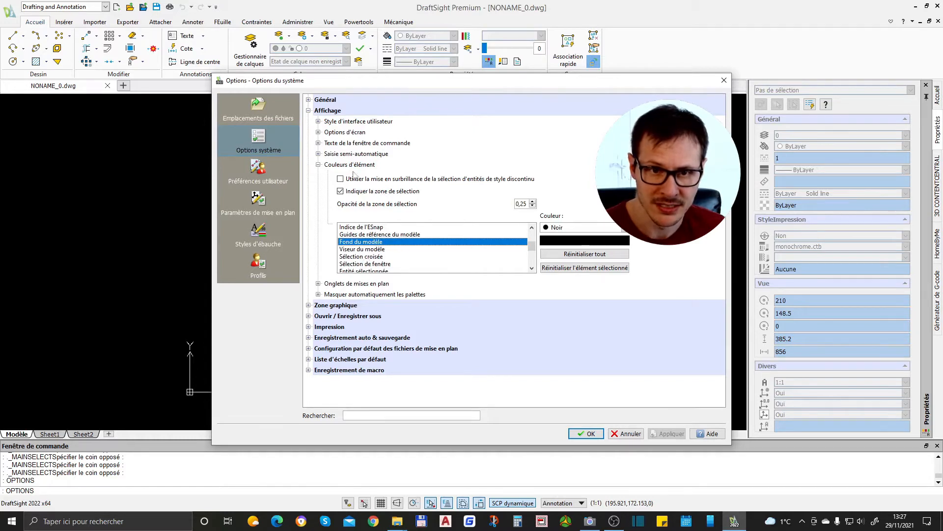
click(318, 165)
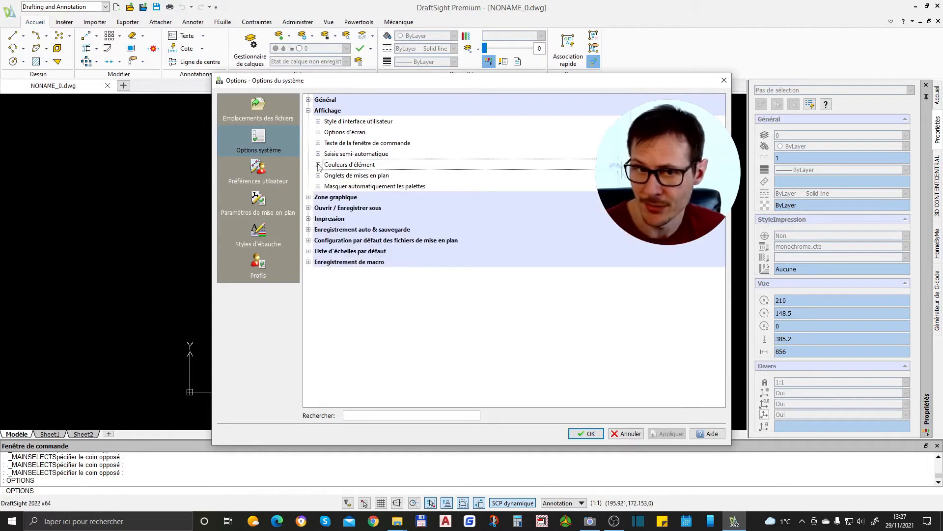
Set the pointer size to 7 in the graphics area options and apply the change.
click(309, 197)
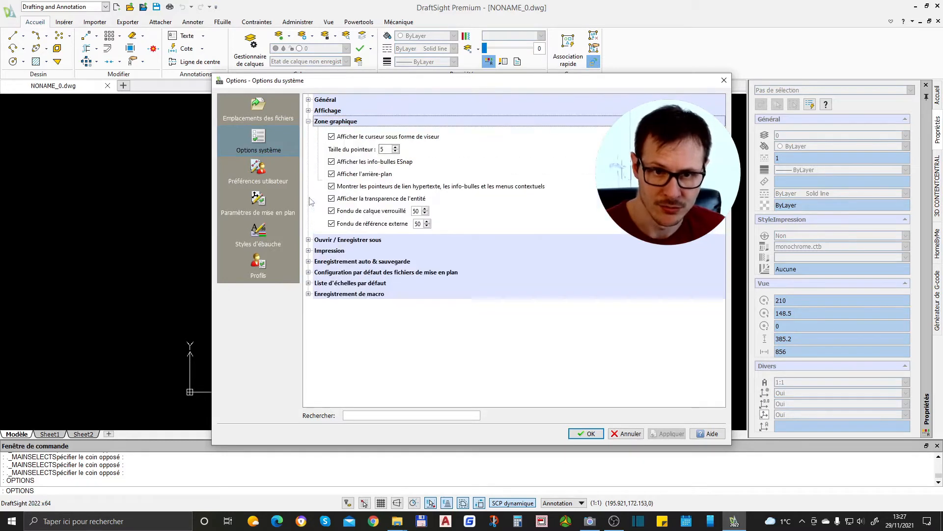
click(396, 147)
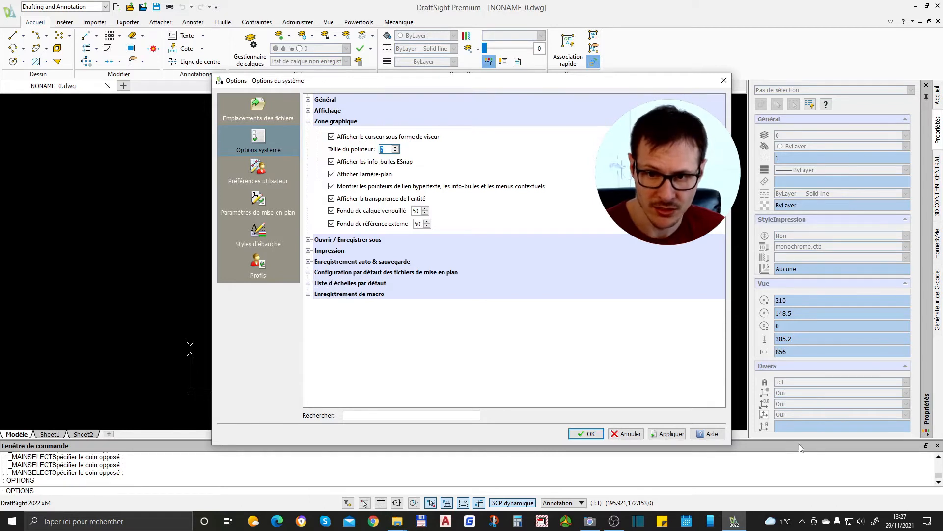
click(668, 433)
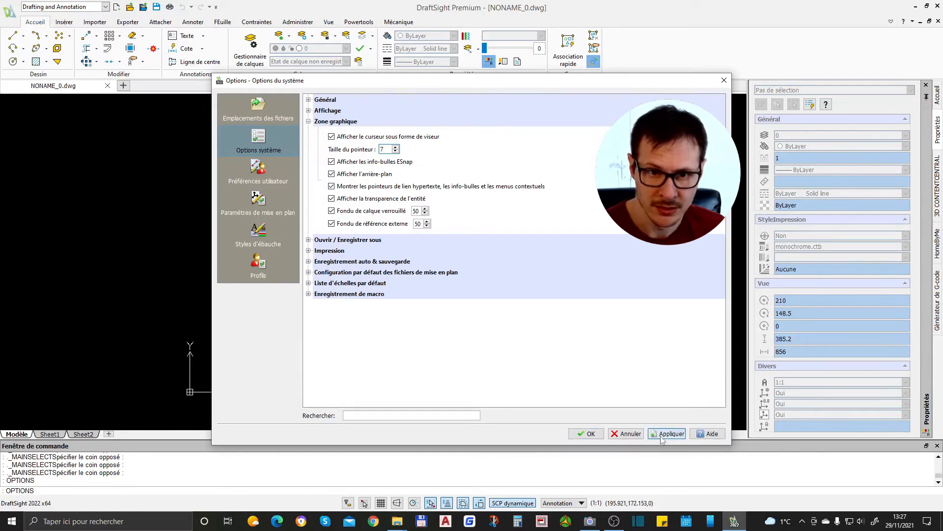
Review the default metric scale list, including the 1:4 and 1:5 entries, and close the options.
click(314, 283)
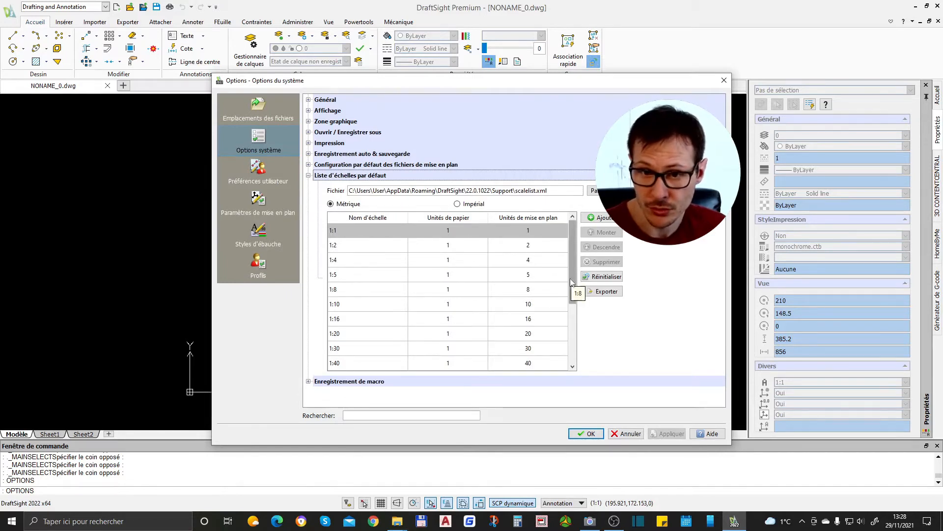
click(536, 274)
double_click(536, 263)
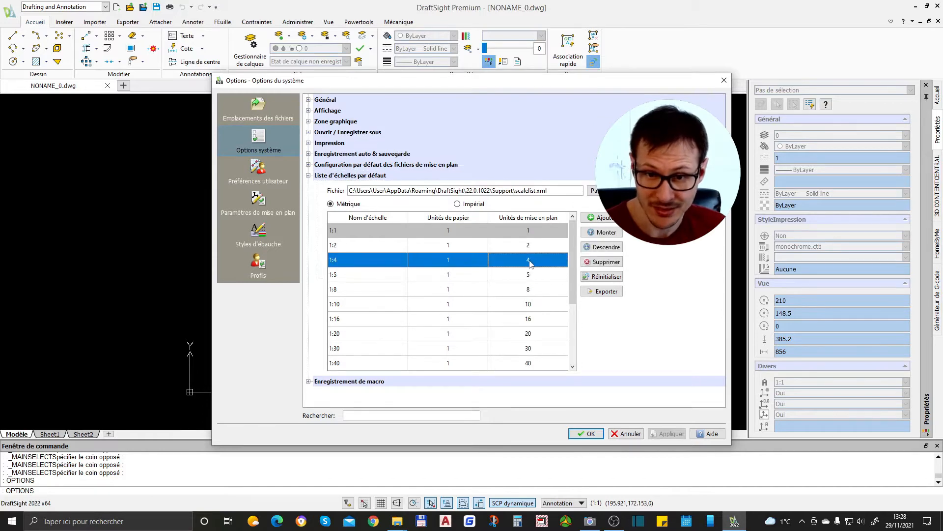
click(531, 275)
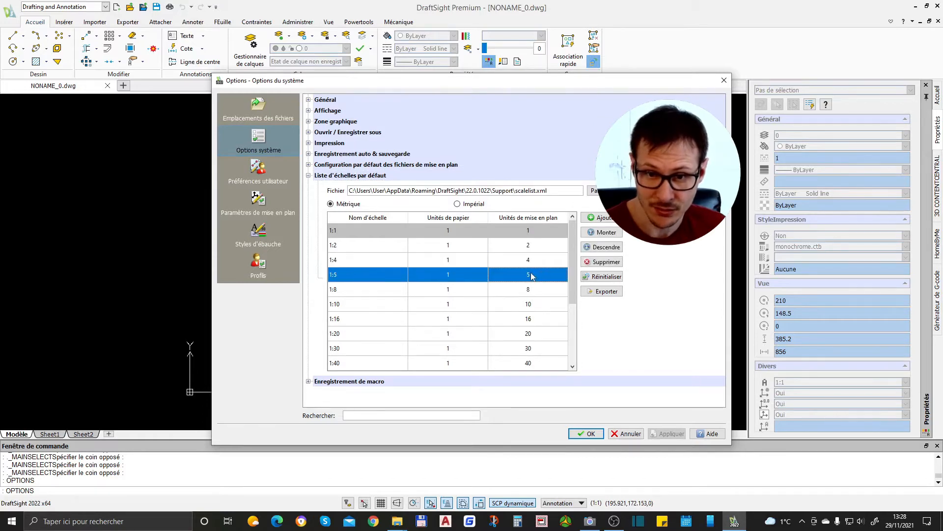
click(588, 435)
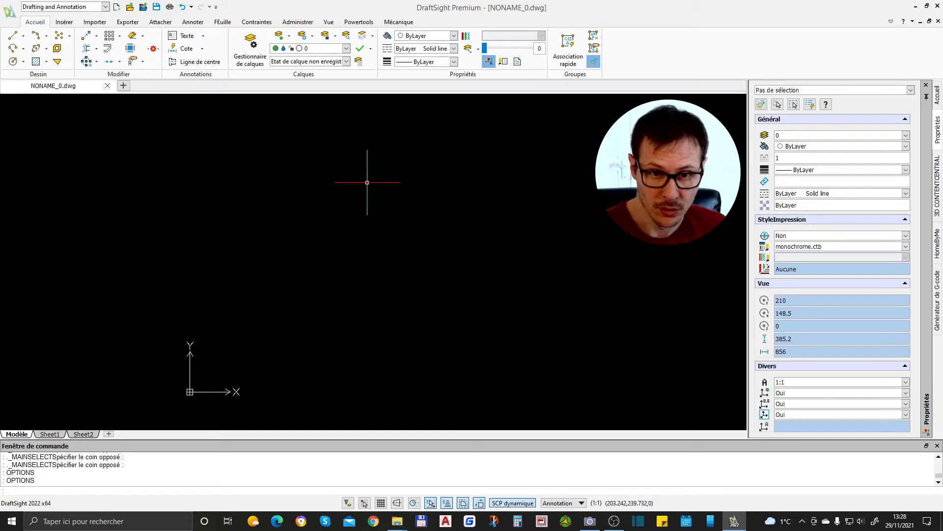
click(303, 198)
click(429, 316)
click(395, 200)
click(269, 324)
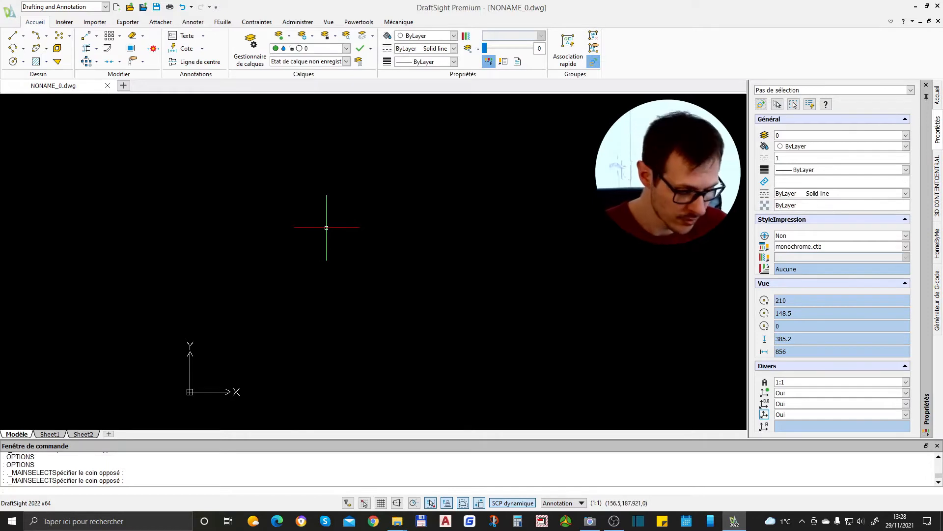
Draw a rectangle about 64 units high in the middle of the drawing area, above and to the right of the origin.
text(REC)
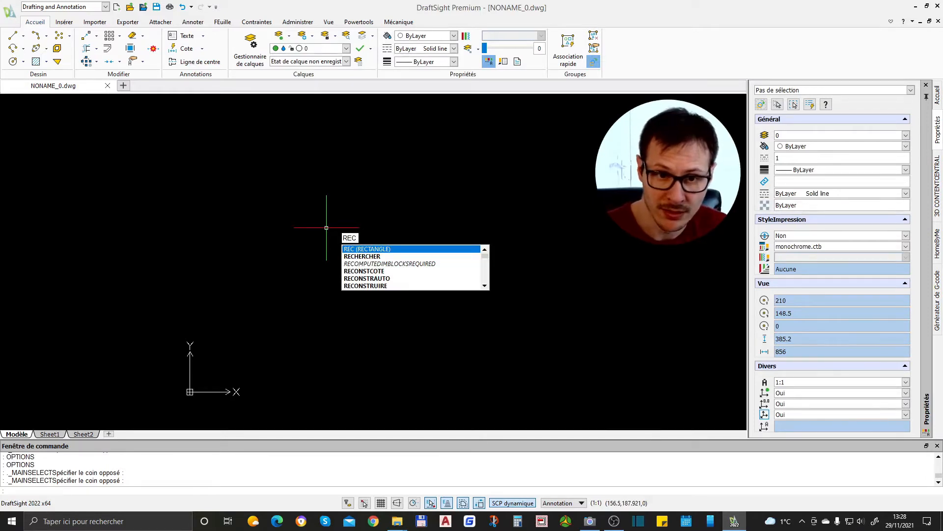
key(Return)
click(329, 182)
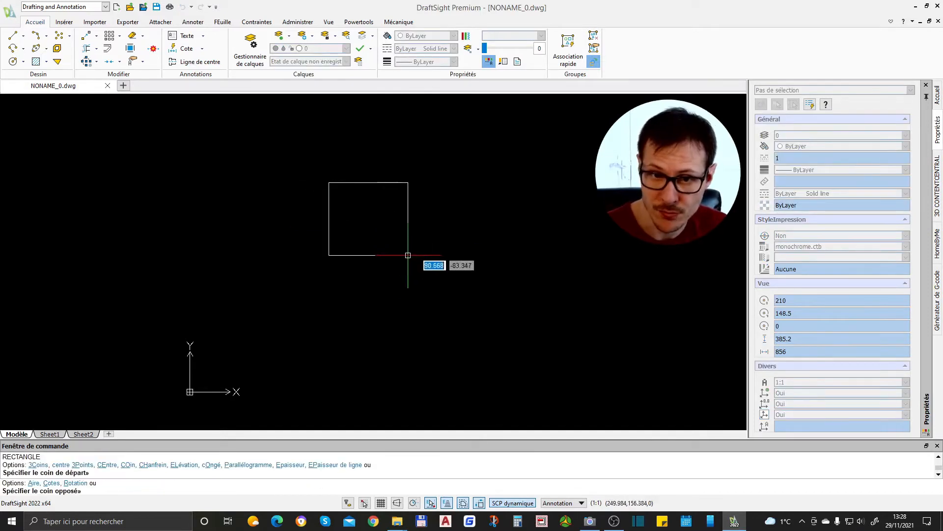
click(465, 238)
text(L)
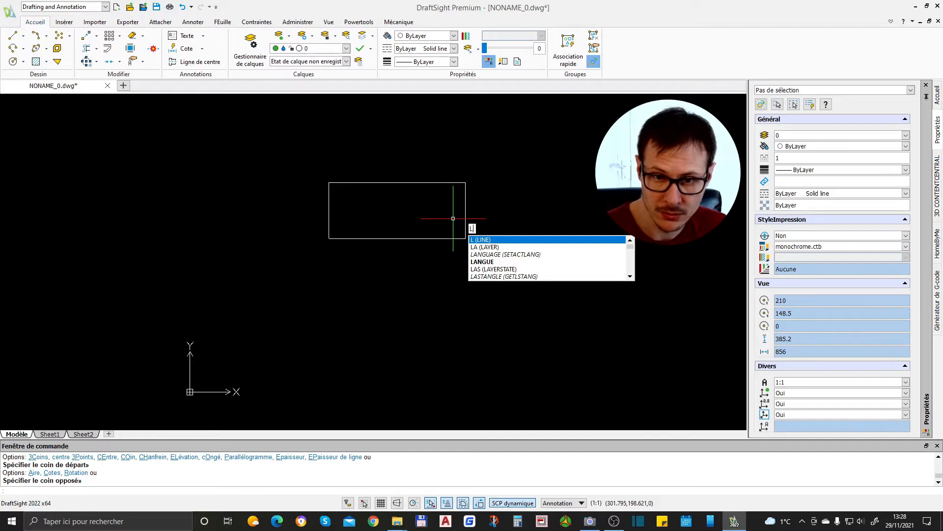
key(Return)
text(l)
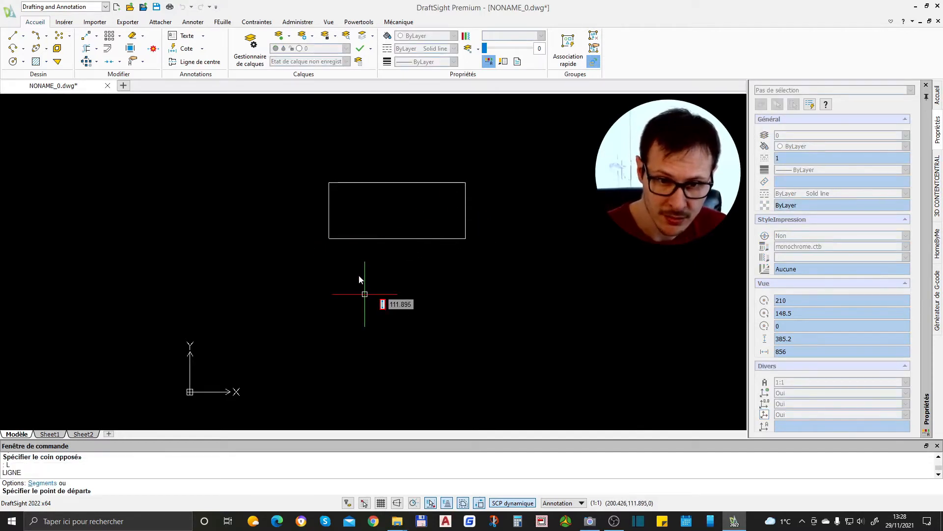
key(Escape)
key(Escape)
key(Escape)
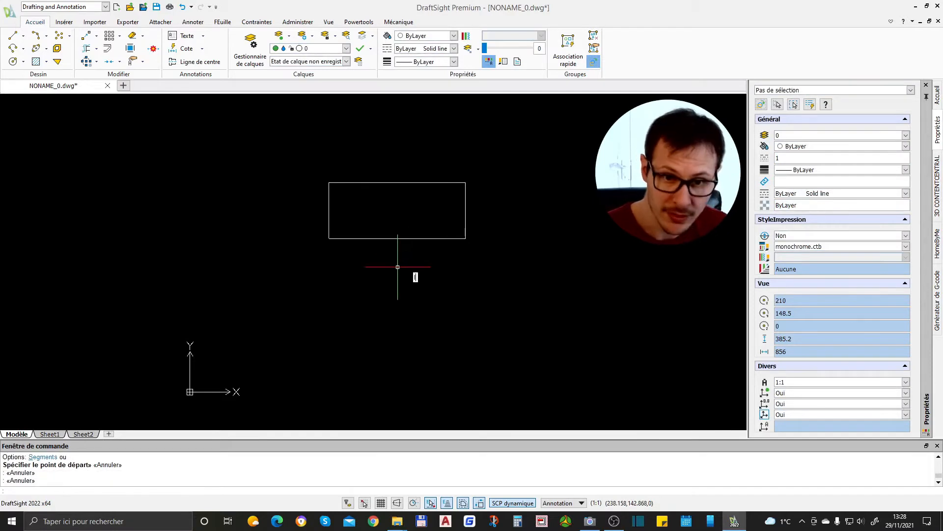
Start a line at the rectangle's upper-left corner, turn ortho mode on, and draw a segment 50 units straight up.
text(l)
key(Return)
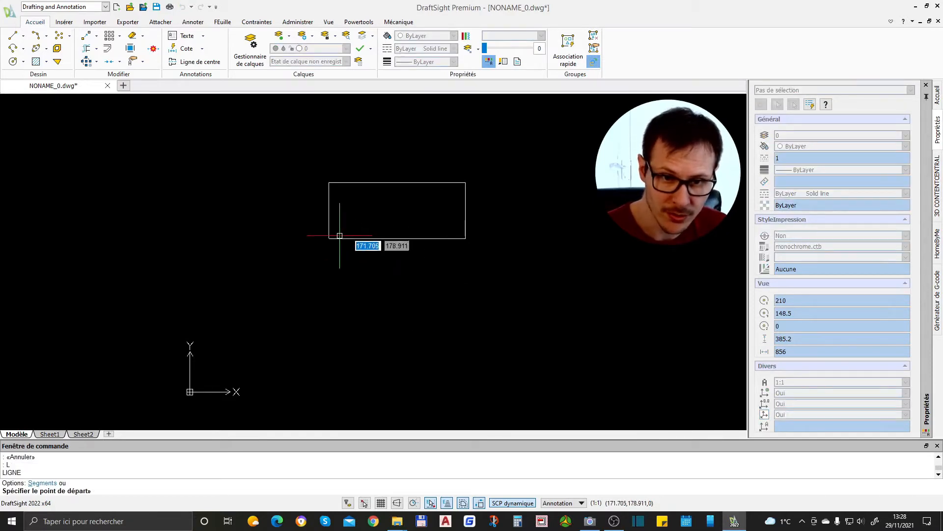
scroll(335, 240, up, 3)
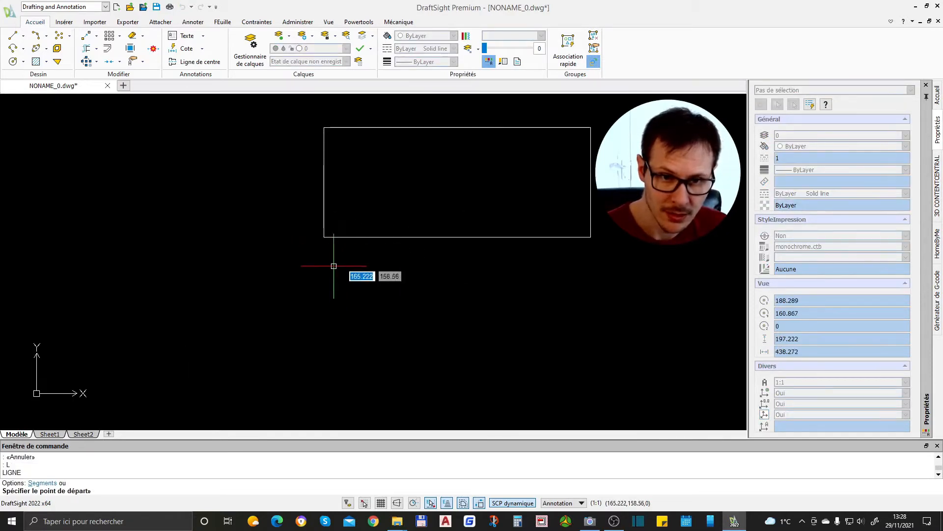
scroll(345, 219, up, 1)
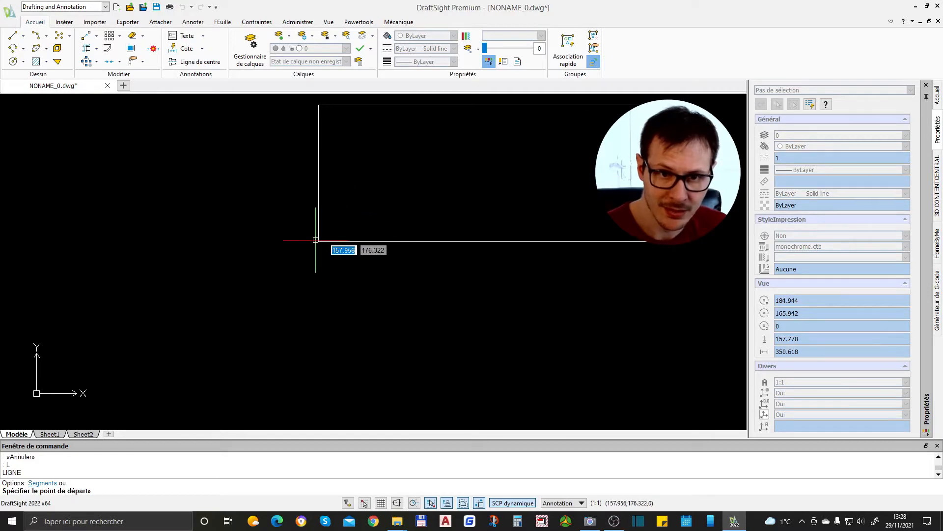
scroll(326, 241, up, 1)
scroll(320, 242, down, 1)
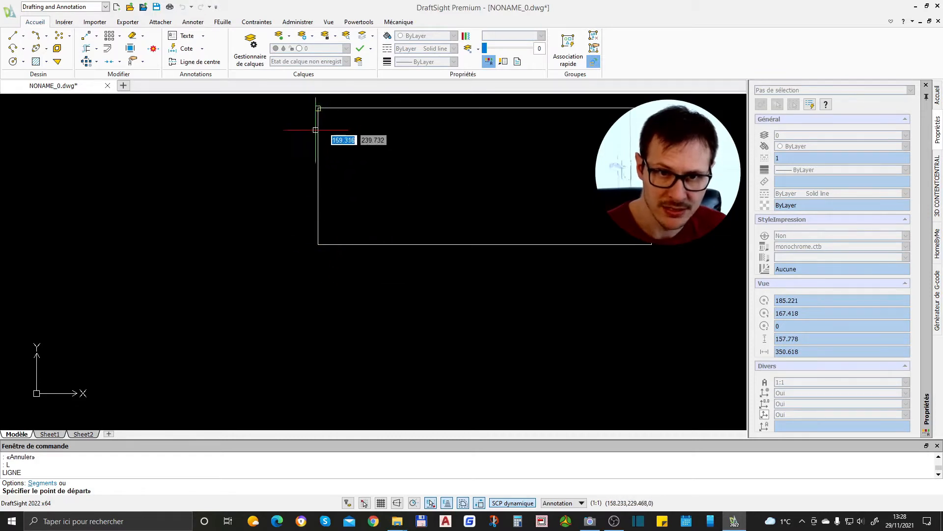
middle_drag(329, 145, 297, 225)
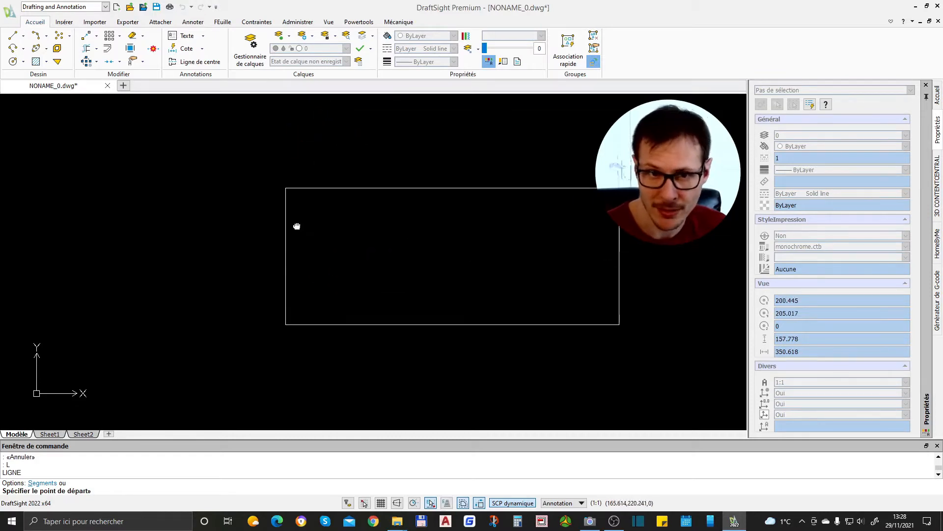
click(287, 189)
scroll(294, 222, down, 1)
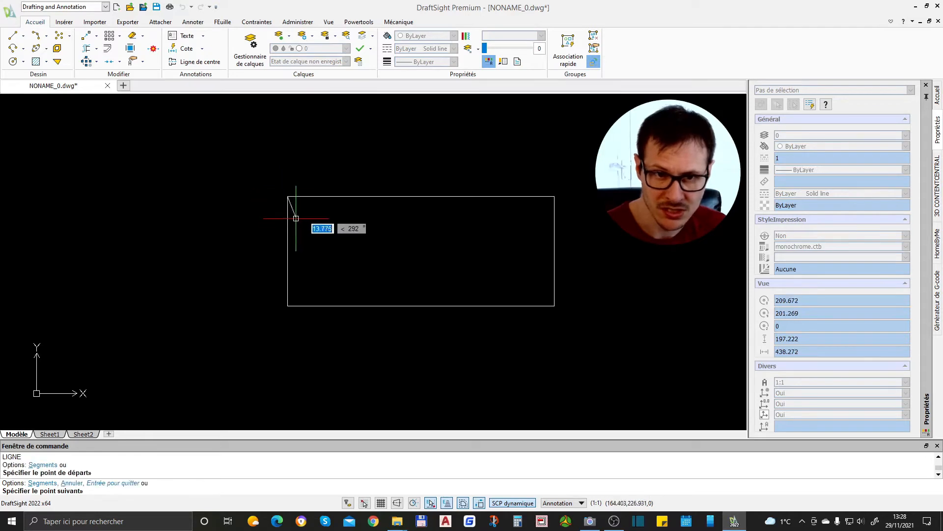
key(F8)
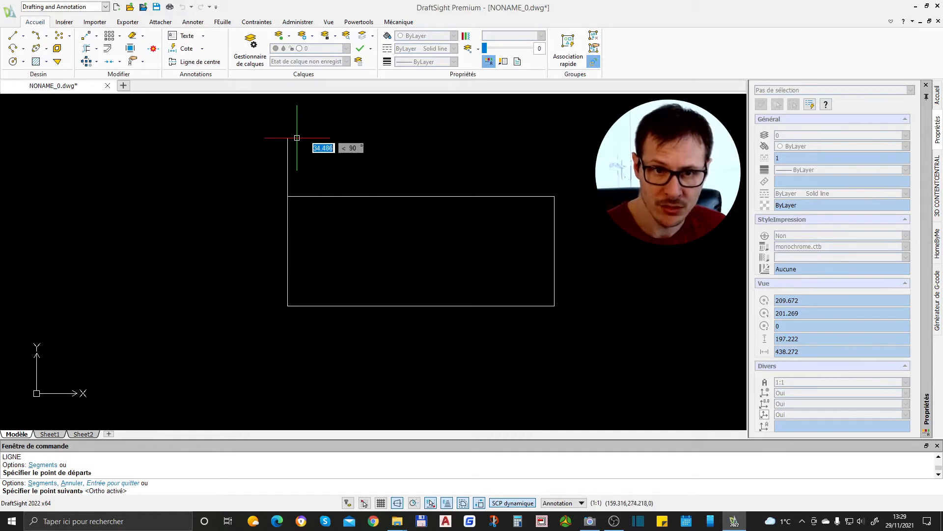
text(50)
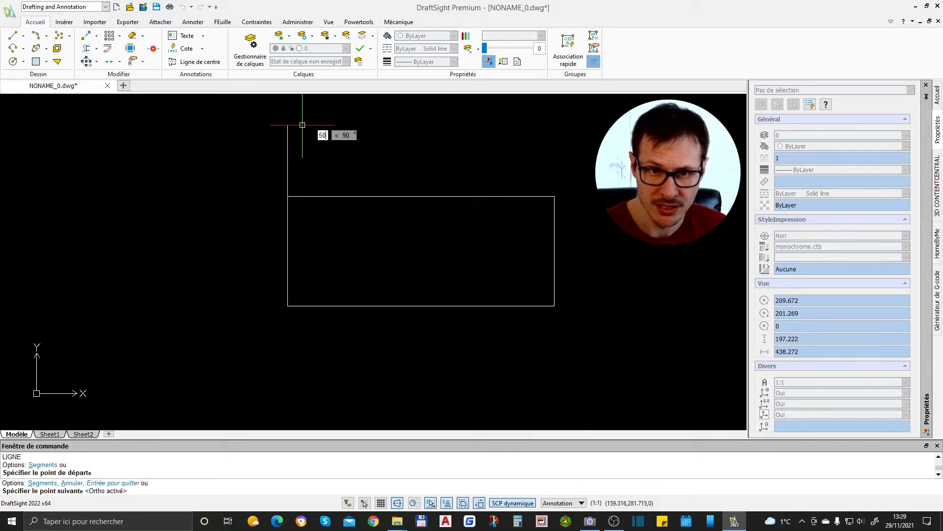
key(Return)
Continue the line 150 units to the right and 50 units down, and close the outline at the rectangle's upper-left corner.
scroll(305, 189, down, 4)
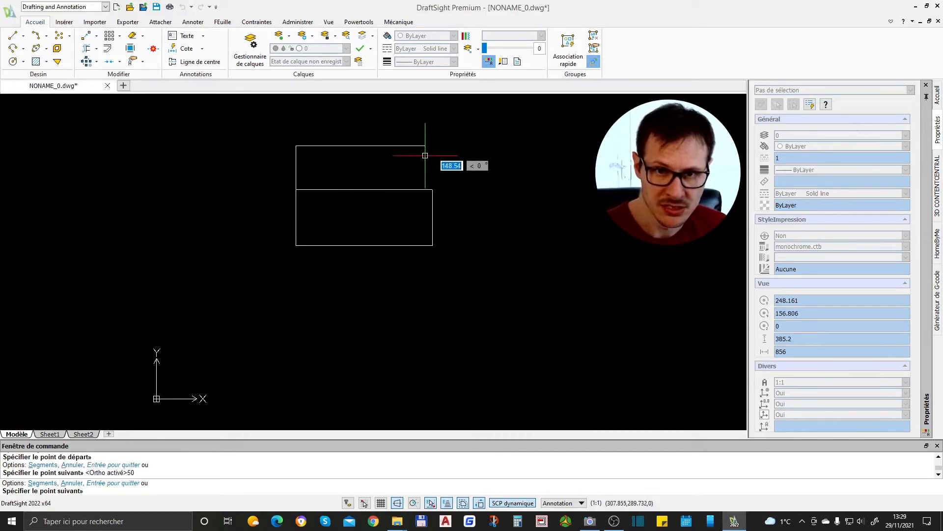
text(150)
key(Return)
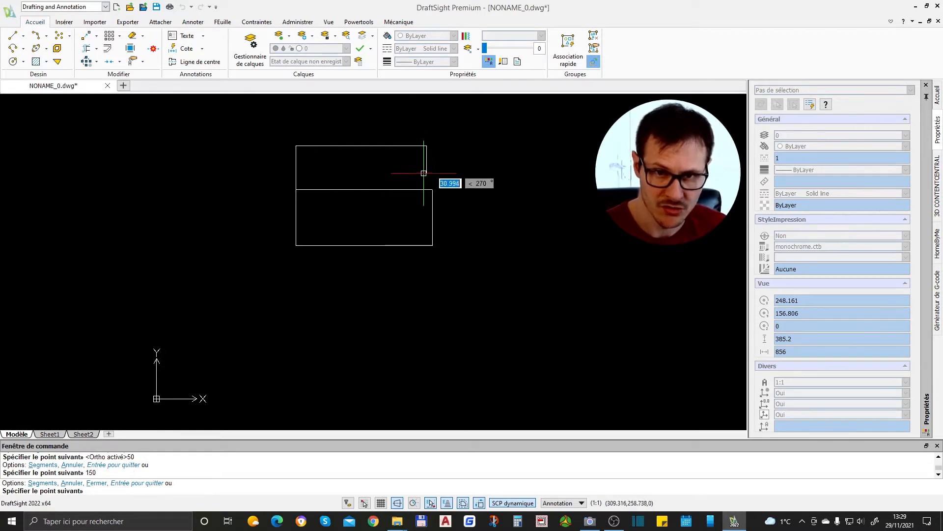
text(50)
key(Return)
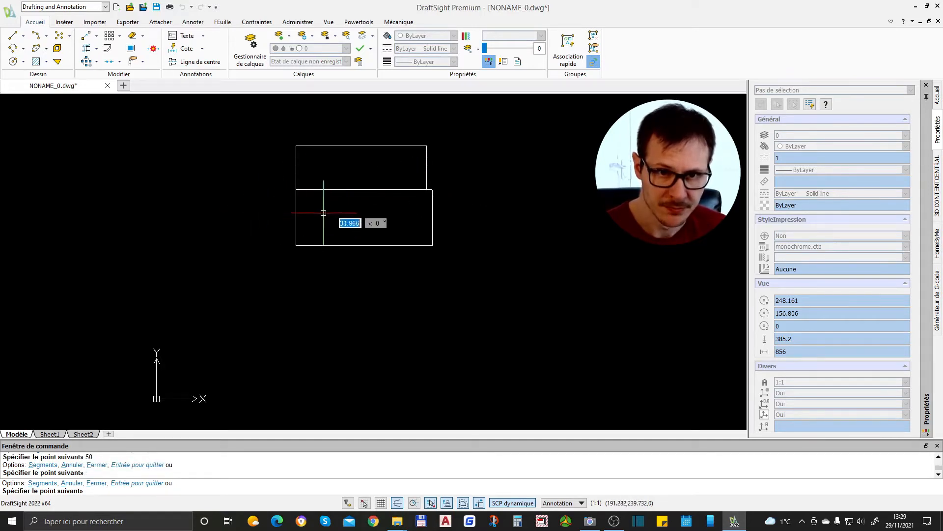
key(Return)
Window-select the four lines of the upper outline to check them, and clear the selection.
click(293, 130)
click(510, 240)
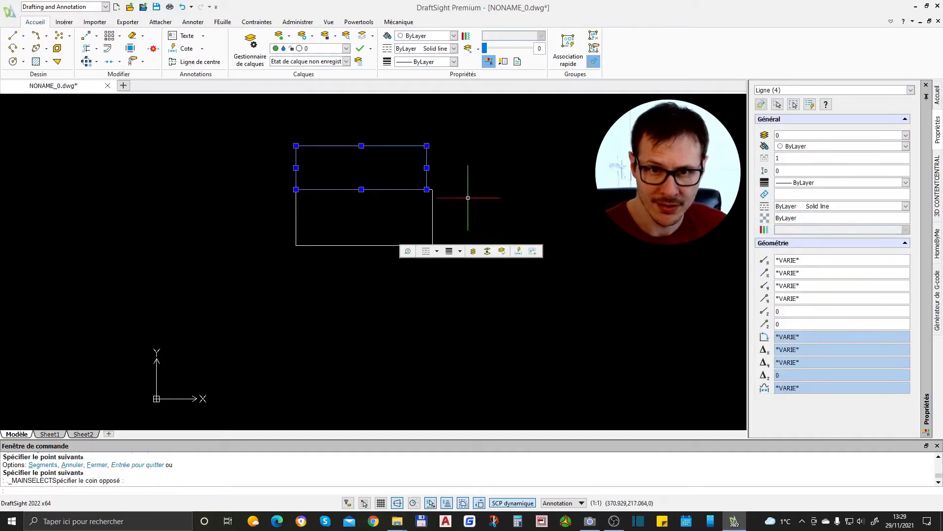
key(Escape)
key(Escape)
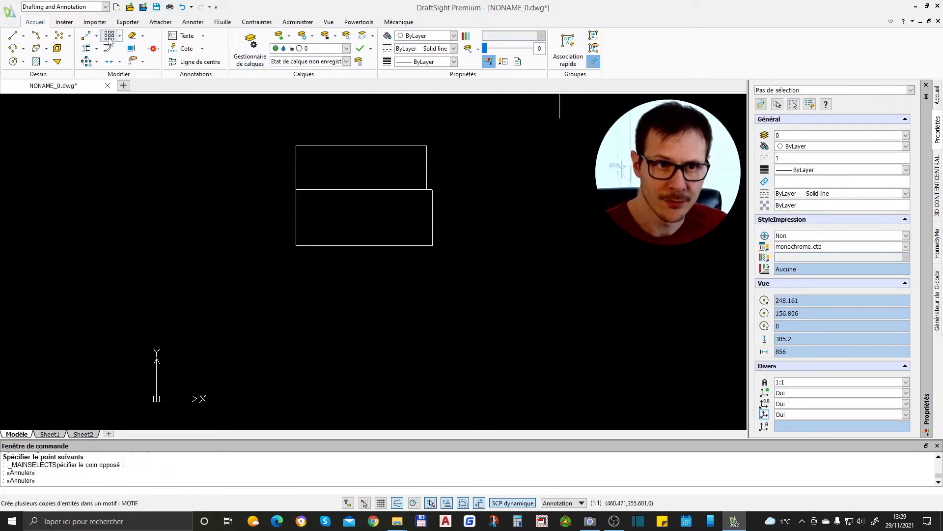
Dimension the upper outline's top edge with the Intelligent dimension command, placing the dimension above the edge.
click(202, 48)
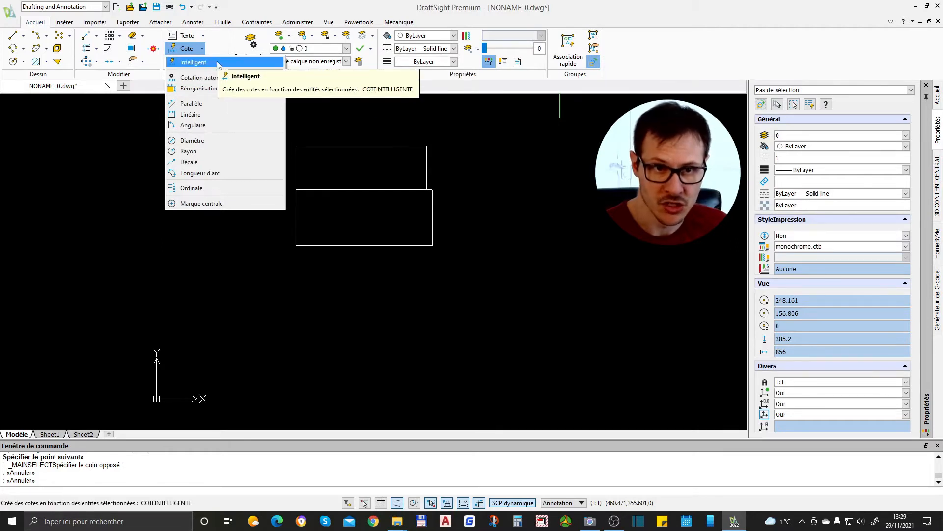
click(218, 62)
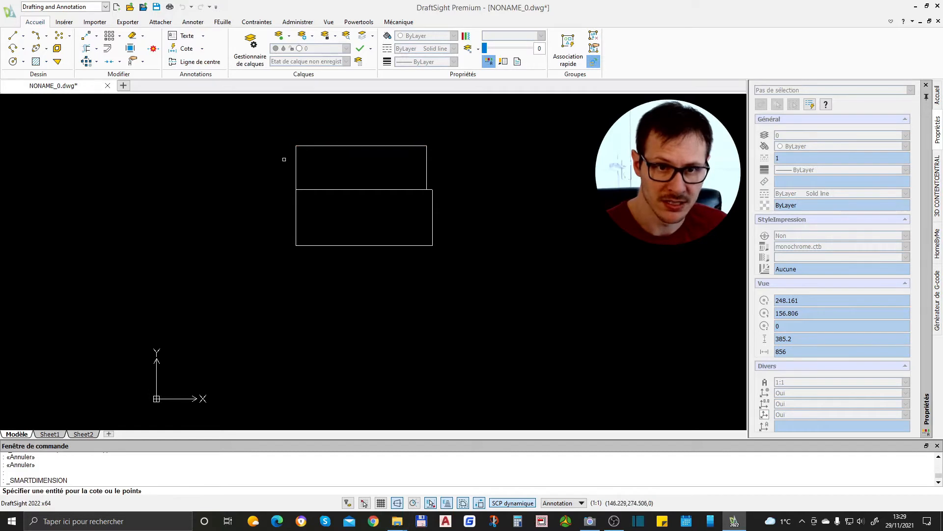
click(317, 148)
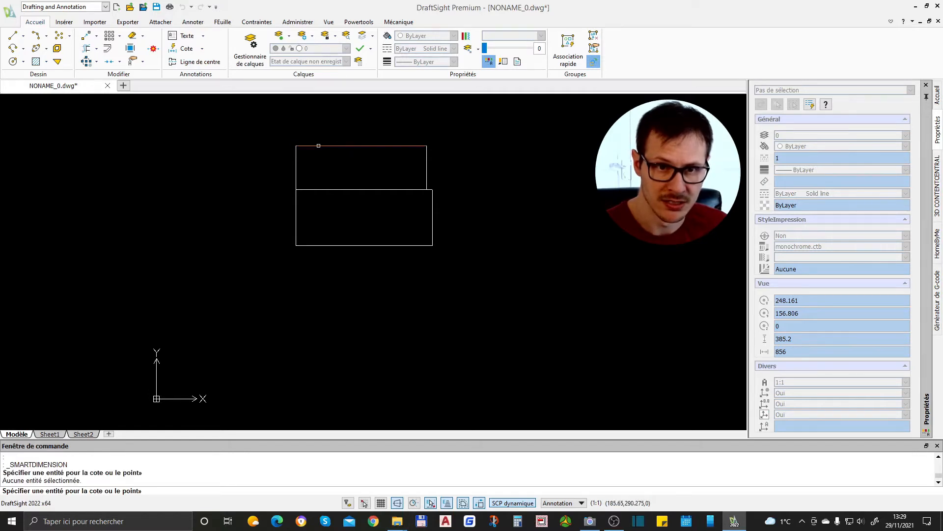
click(318, 146)
scroll(349, 140, up, 5)
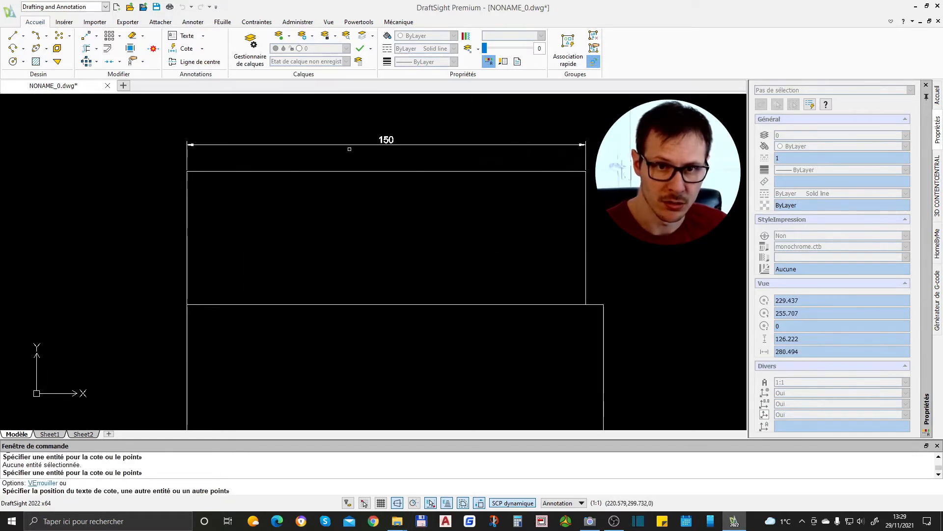
click(350, 144)
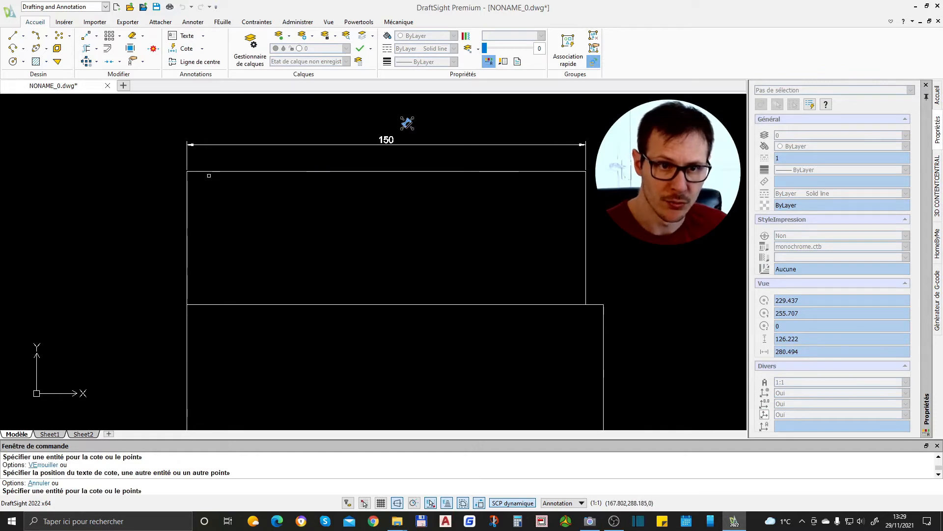
Dimension the upper outline's height between its top and bottom edges, placing the dimension to the left of the shape.
click(209, 171)
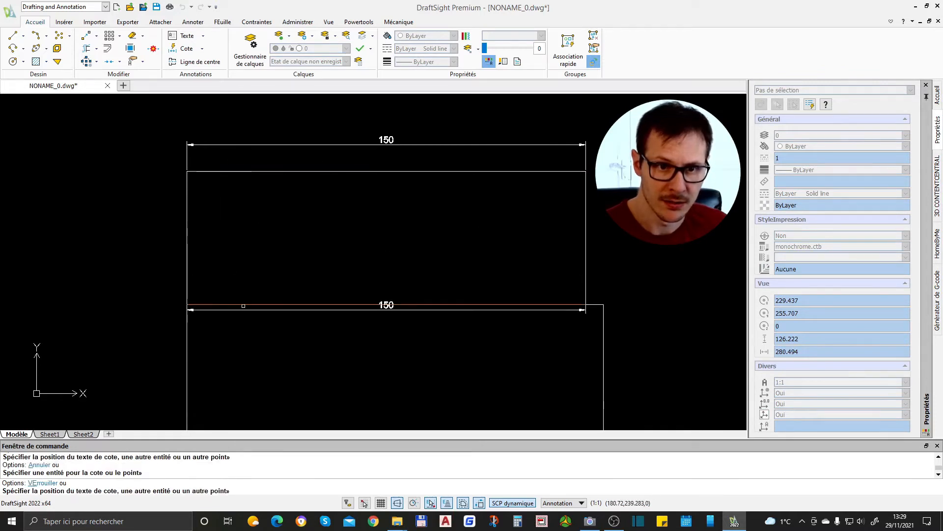
click(243, 305)
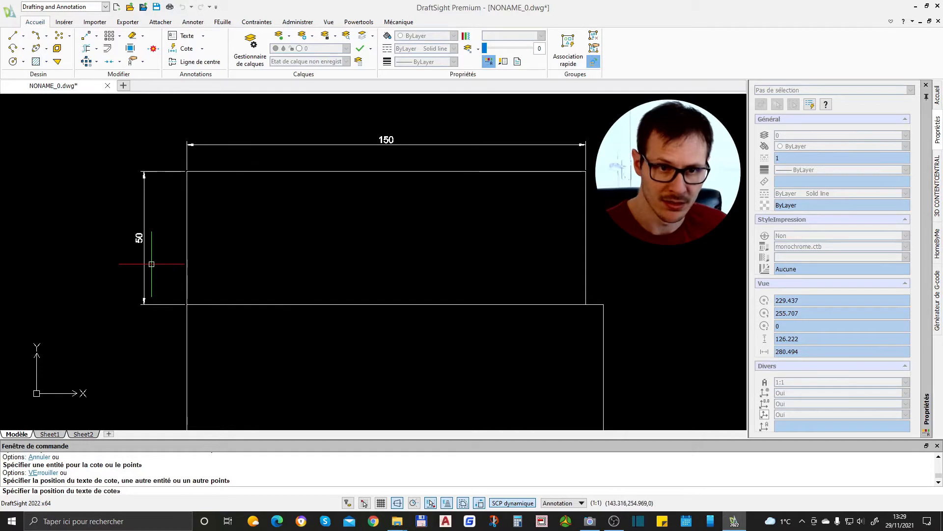
click(144, 237)
scroll(239, 215, down, 1)
scroll(169, 287, up, 1)
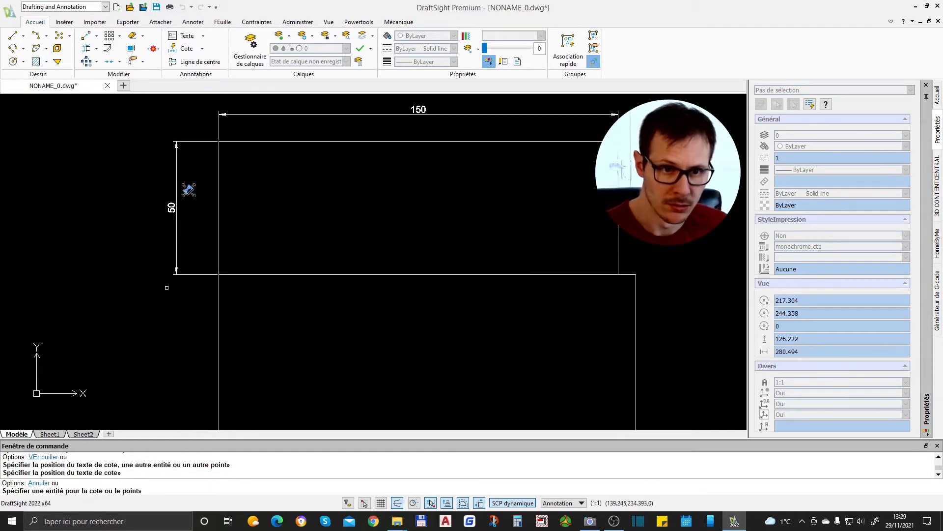
key(Escape)
Continue the vertical dimension from its lower end down to the lower rectangle's bottom-left corner.
click(177, 266)
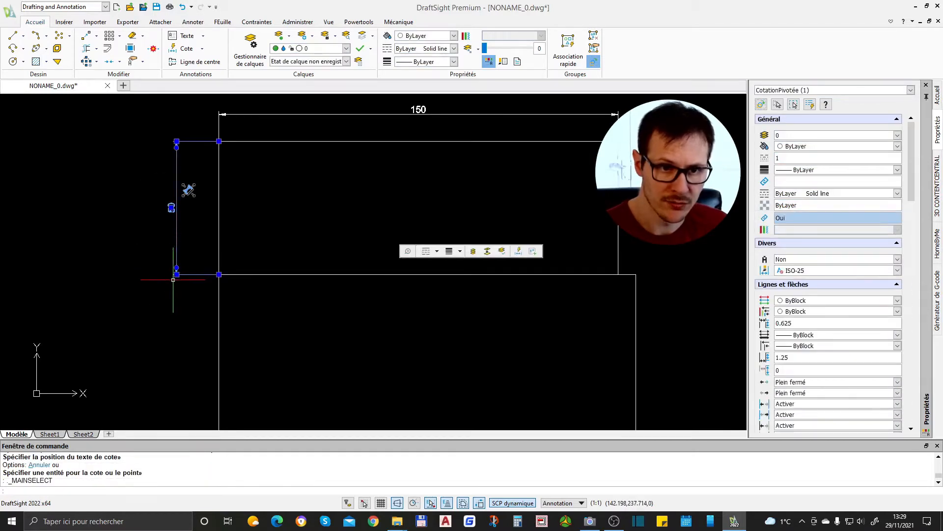
mouse_move(177, 274)
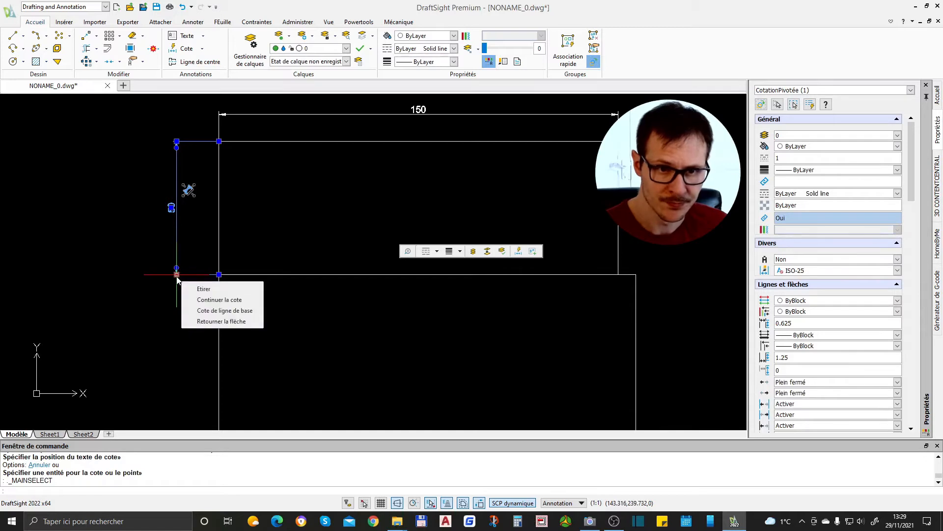
click(219, 299)
scroll(256, 251, down, 2)
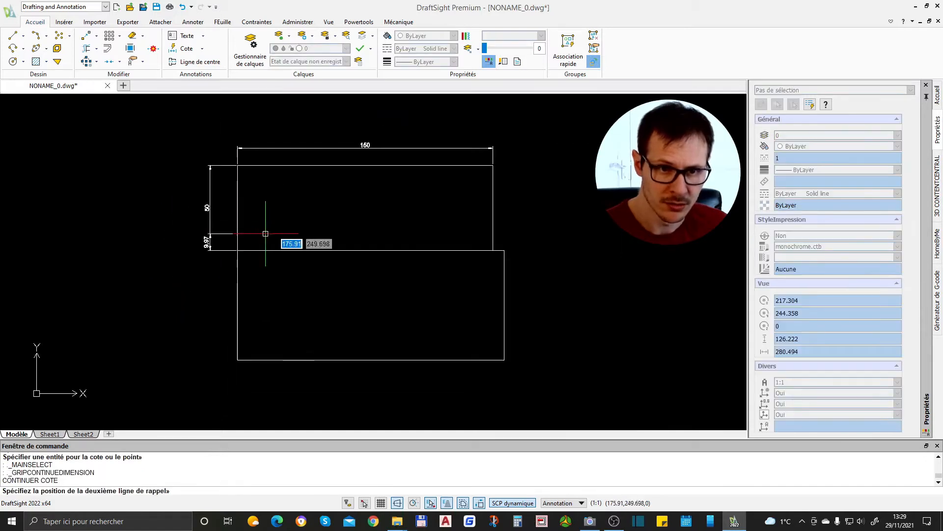
click(238, 359)
scroll(239, 360, down, 1)
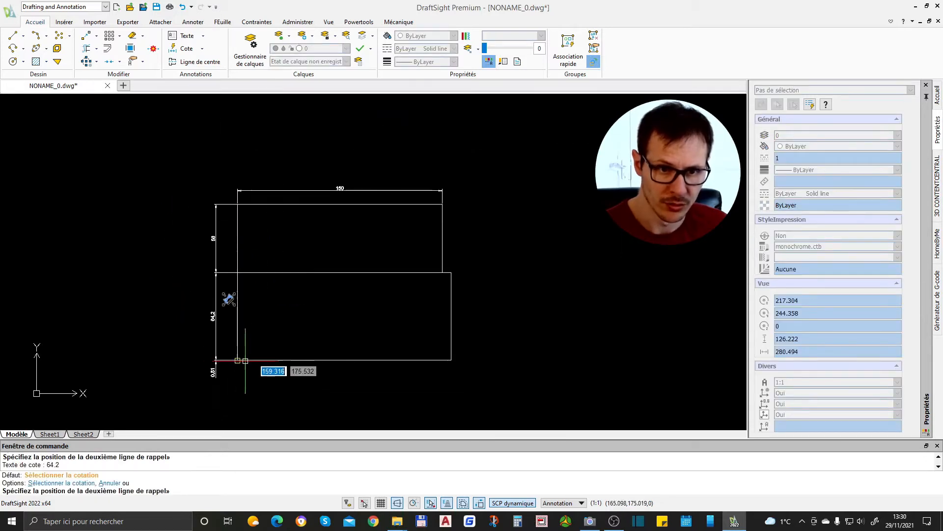
scroll(228, 321, up, 1)
key(Escape)
Add "texte" above, "txt" below, "a" before and "b" after the value of the lower rectangle's height dimension.
double_click(225, 299)
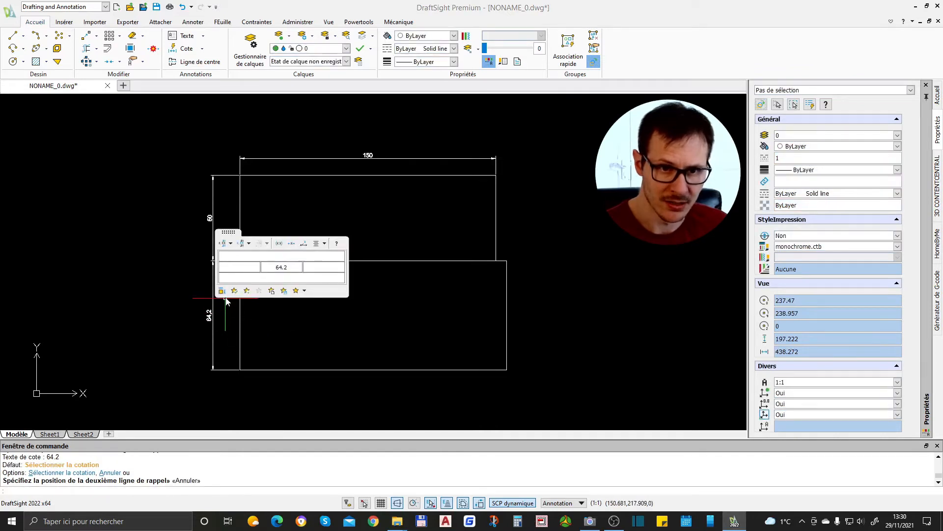
scroll(206, 314, up, 2)
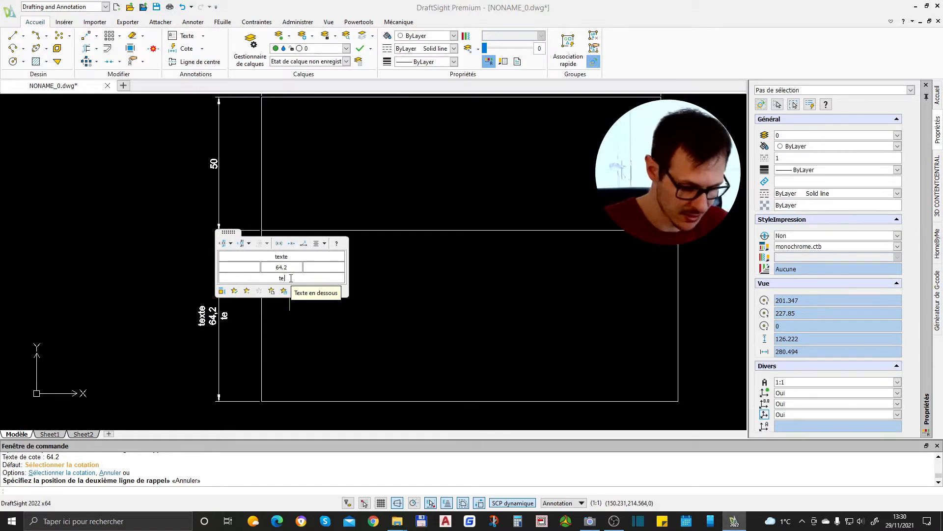
click(252, 269)
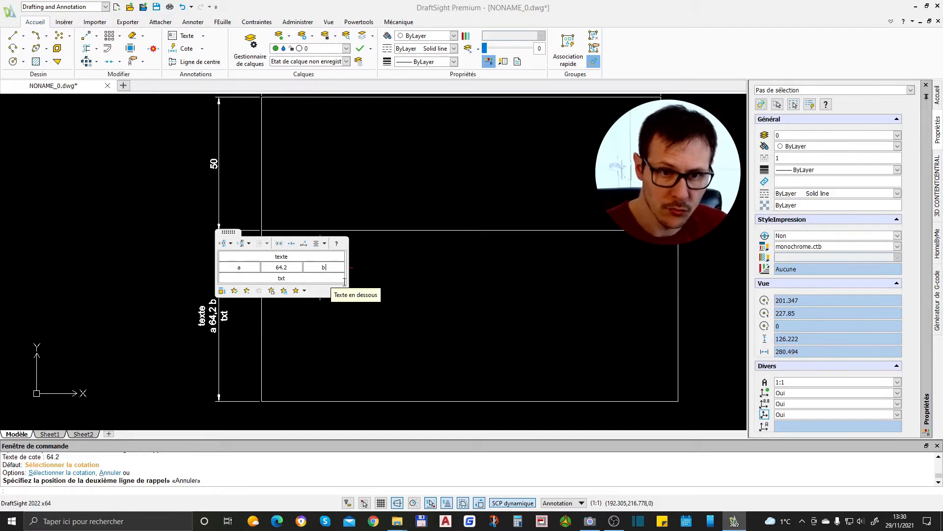
scroll(299, 177, up, 2)
middle_drag(224, 333, 453, 301)
key(Escape)
scroll(467, 290, up, 2)
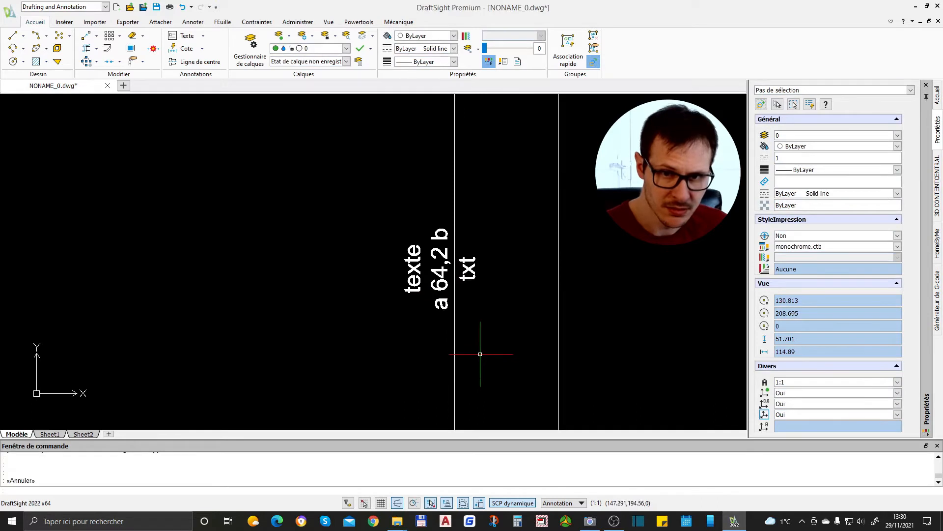
scroll(462, 301, down, 2)
middle_drag(484, 261, 327, 337)
scroll(322, 328, down, 2)
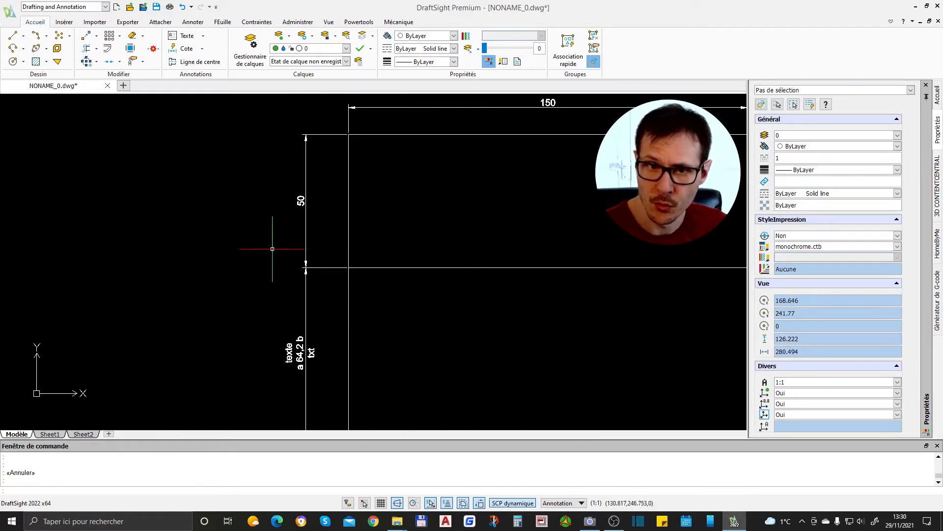
scroll(254, 232, down, 2)
scroll(292, 310, up, 2)
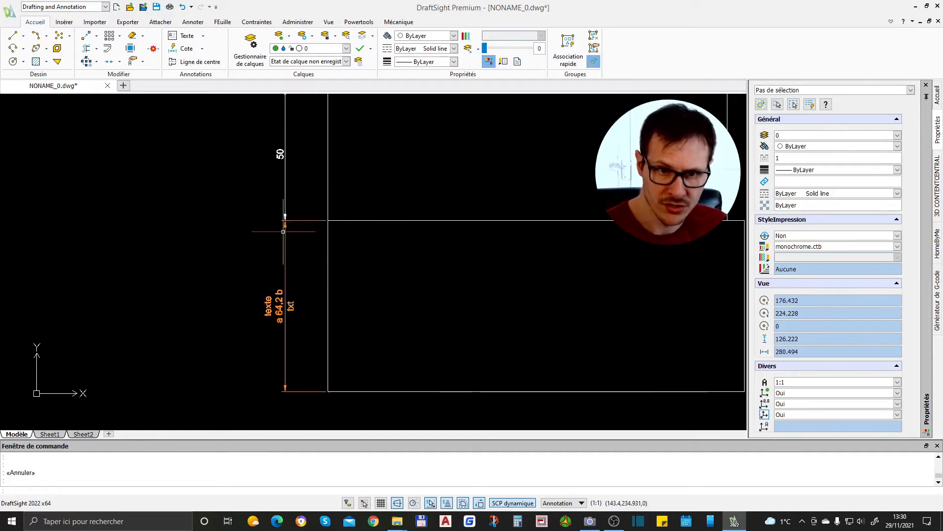
scroll(248, 284, down, 1)
middle_drag(389, 206, 335, 222)
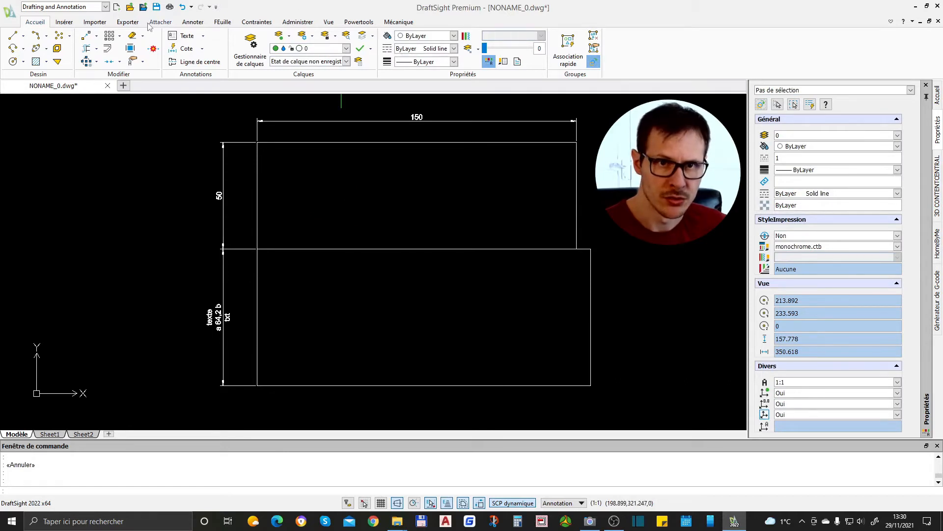
click(366, 23)
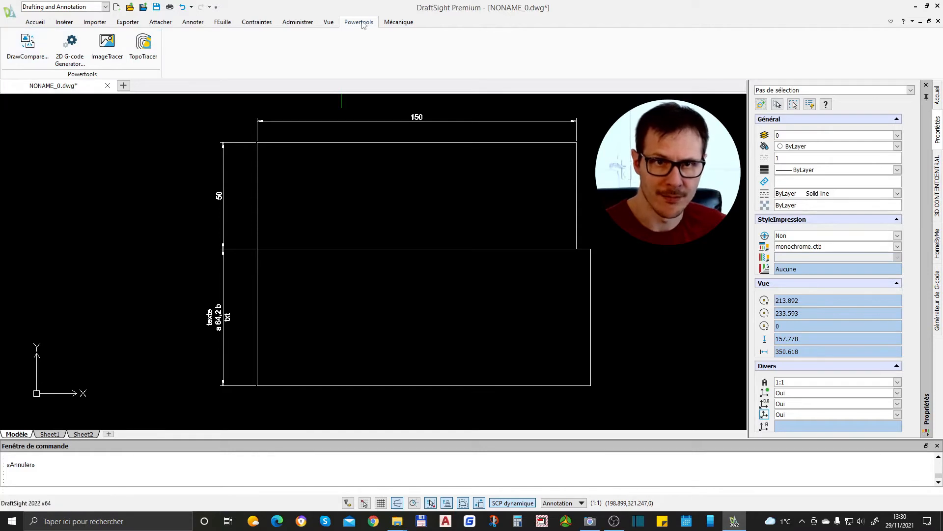
Configure an ANSI Inch Liaison screw connection, size #0-80, Croix head, length 0.125, and match the drawing units to the standard.
click(398, 23)
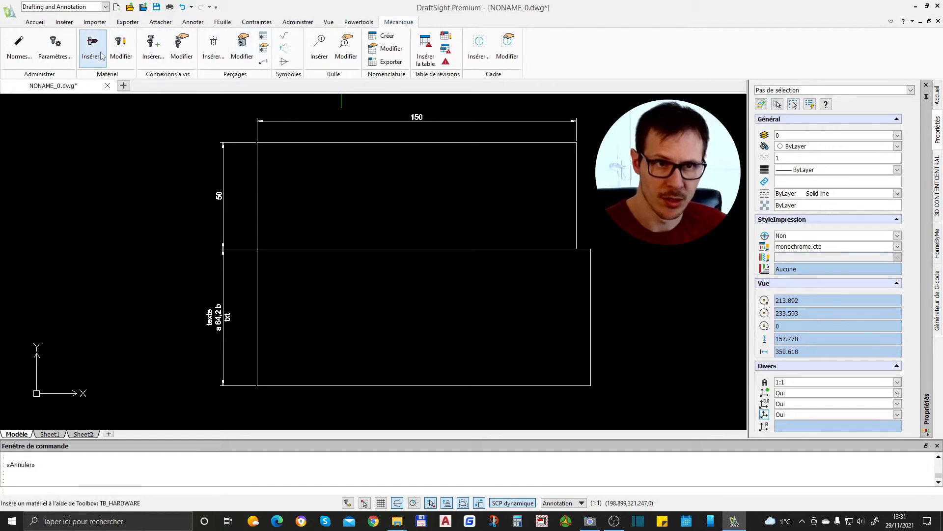
click(152, 44)
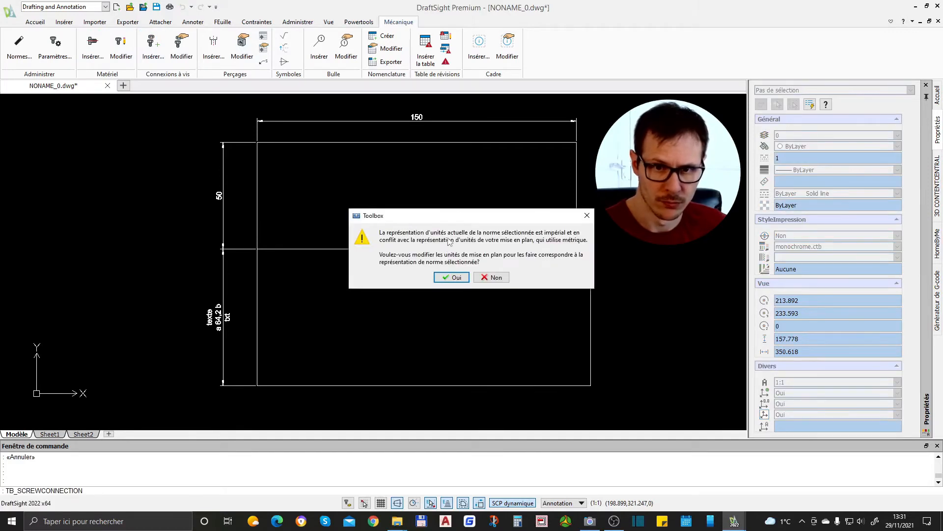
click(450, 277)
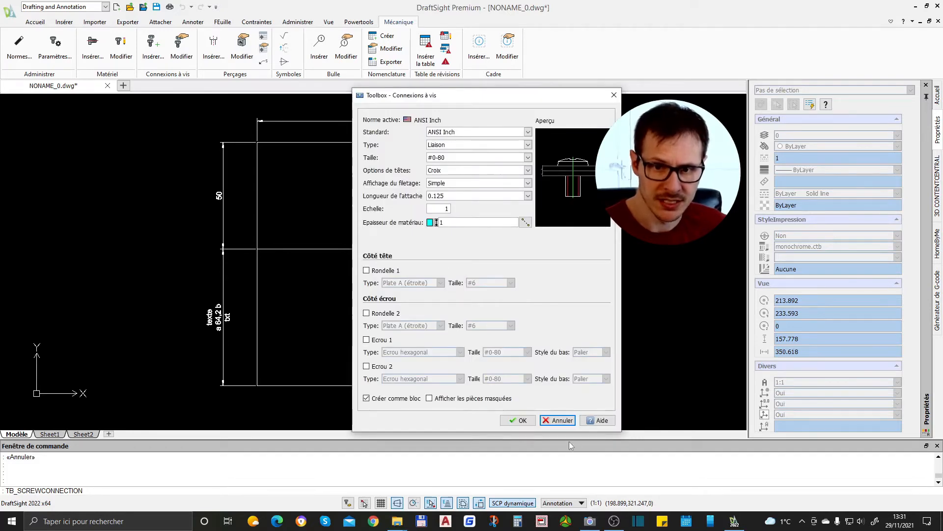
click(521, 420)
Place the screw connection inside the upper rectangle, rotated to 270 so its shank points downward.
scroll(410, 169, up, 6)
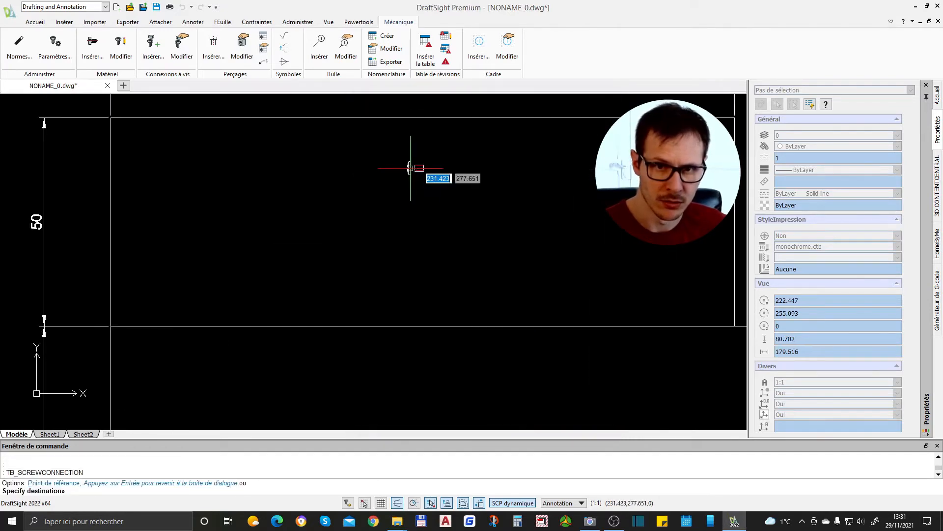
click(353, 200)
scroll(352, 224, down, 2)
scroll(417, 217, up, 3)
click(371, 273)
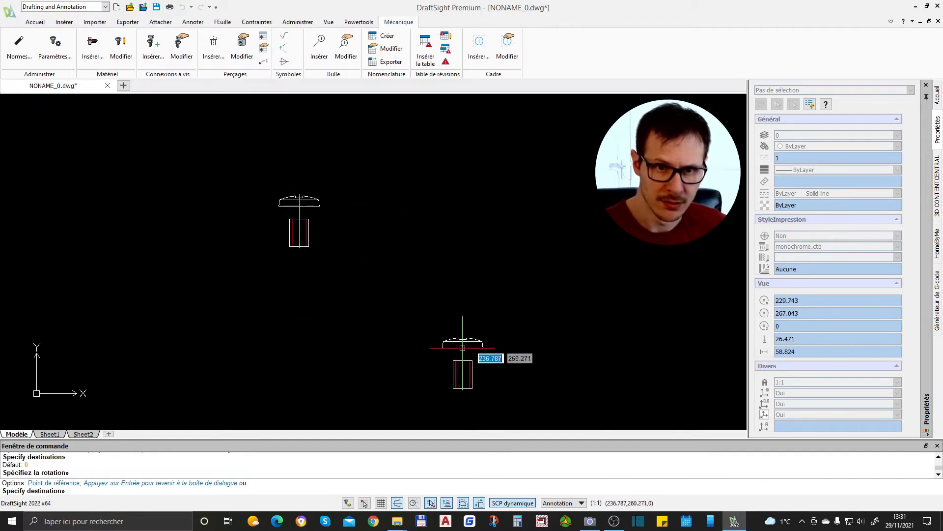
Place a second screw connection to the right of the first with its shank pointing right, and end the insertion.
click(422, 212)
click(489, 214)
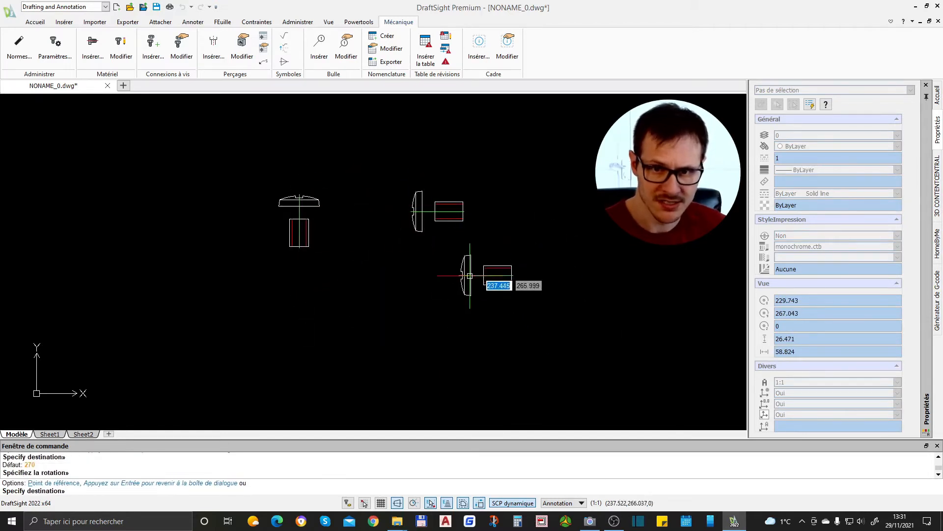
key(Return)
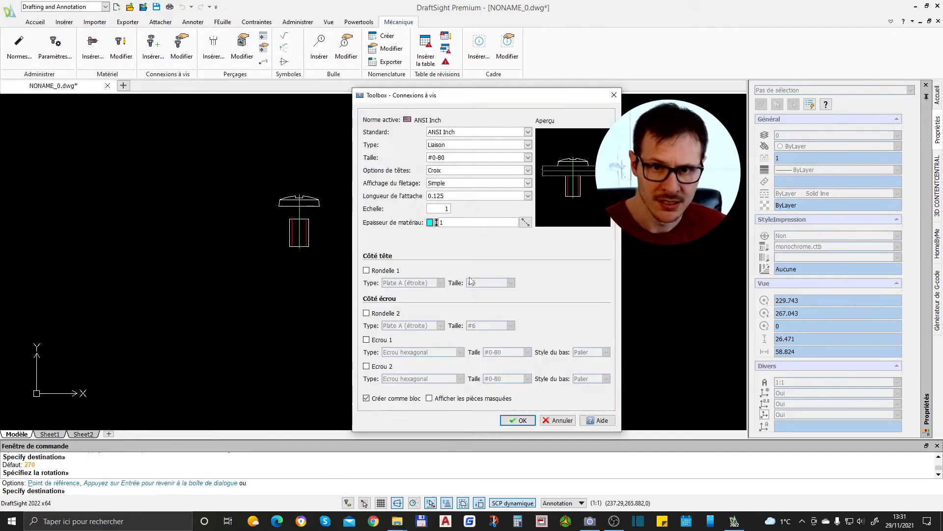
click(534, 418)
key(Escape)
key(Escape)
key(Escape)
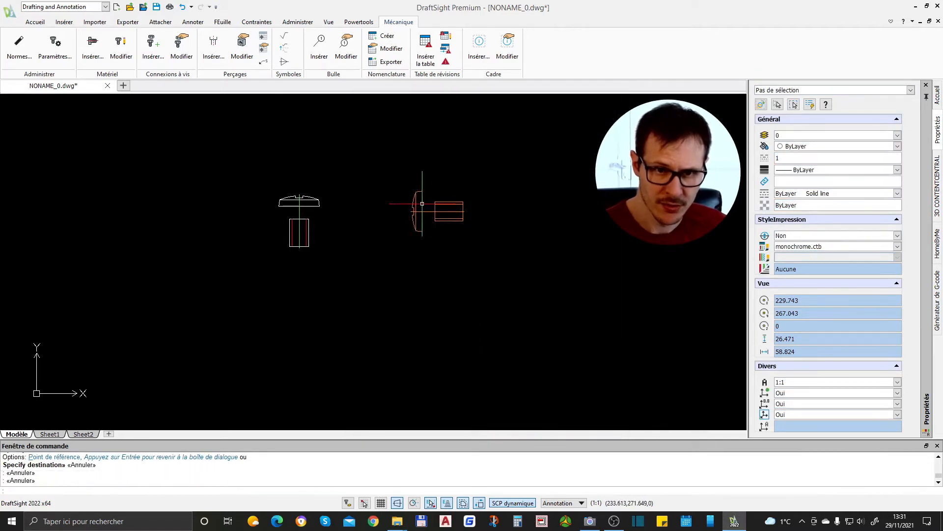
Select the downward-pointing screw to inspect its block properties, and clear the selection.
scroll(299, 203, up, 2)
click(300, 208)
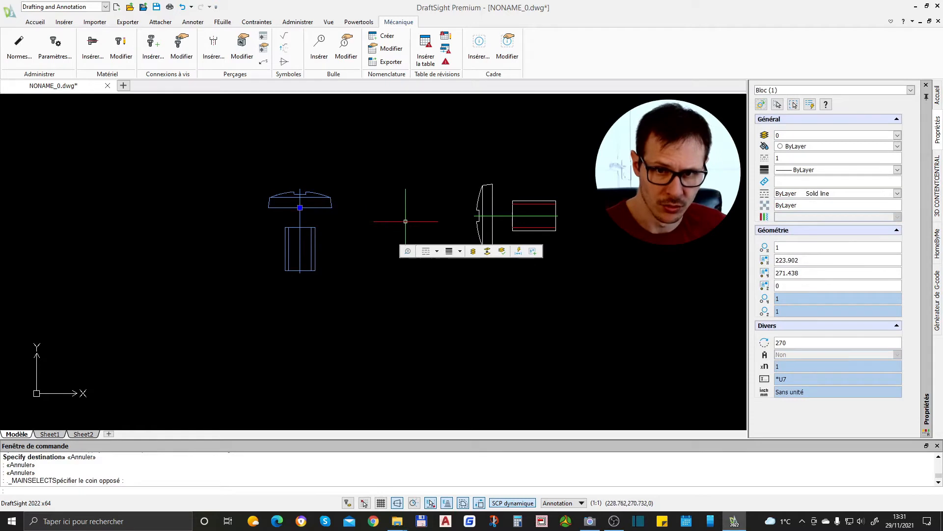
scroll(299, 225, down, 1)
key(Escape)
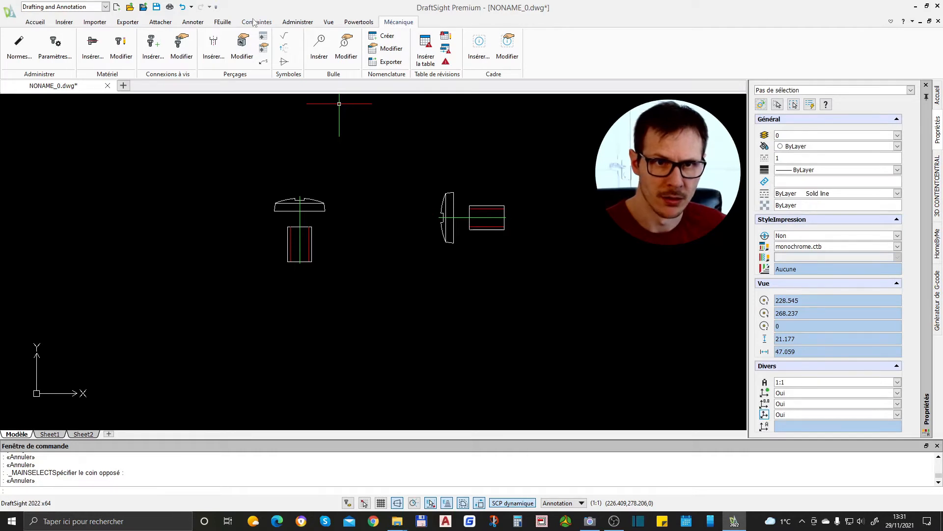
View the Sheet1 and Sheet2 layouts and return to the model space.
click(222, 22)
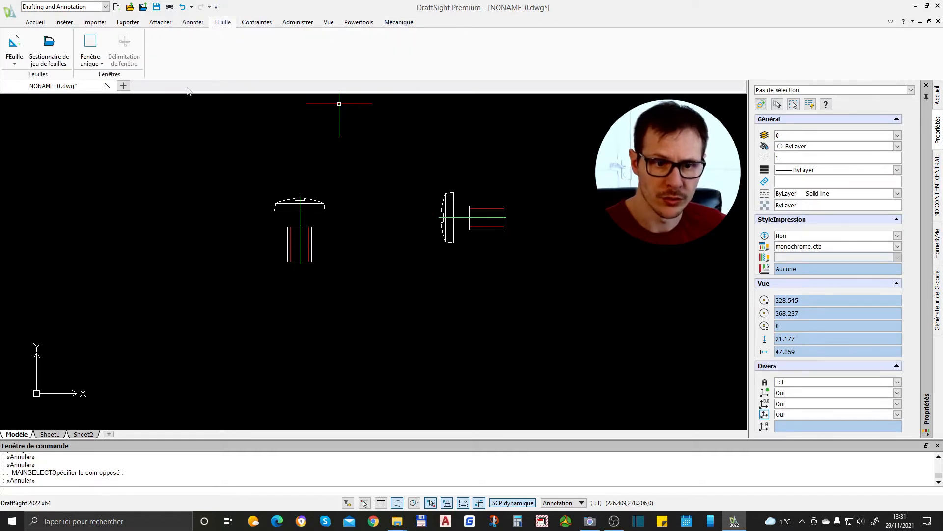
key(Escape)
click(50, 433)
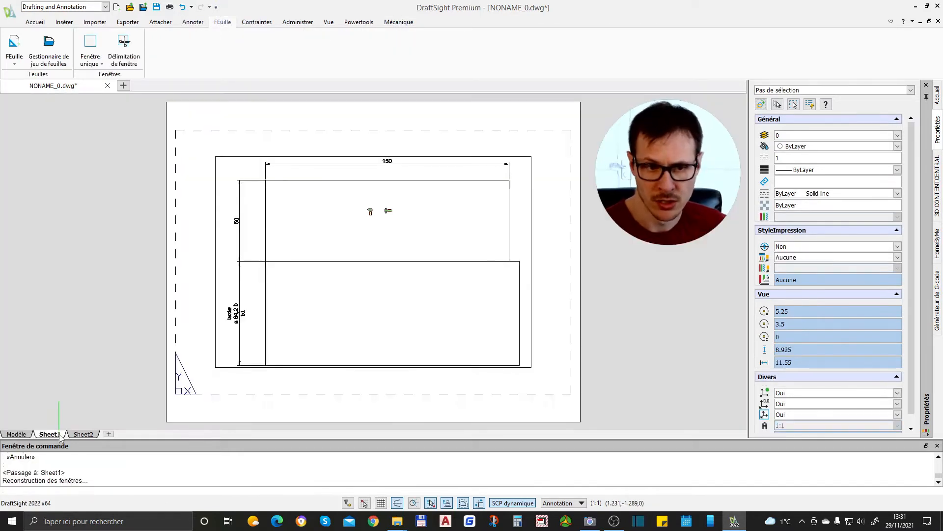
click(83, 434)
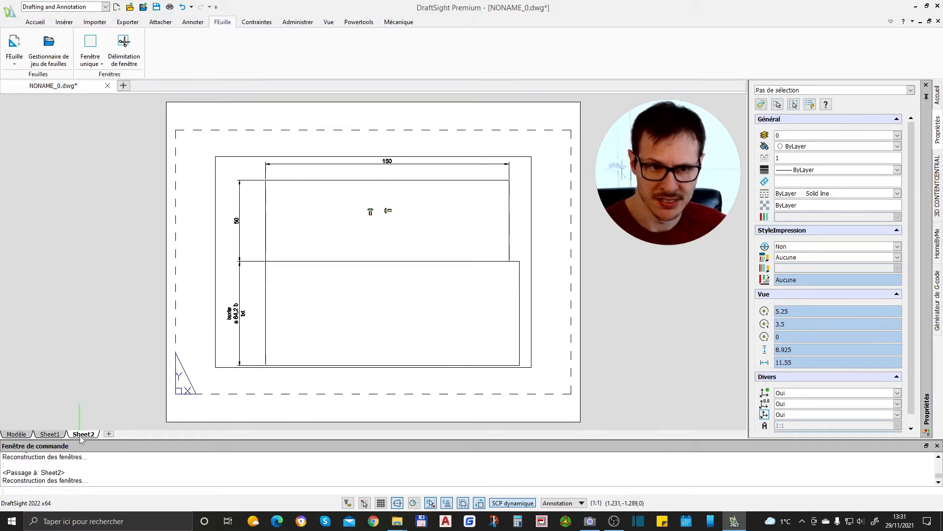
click(16, 434)
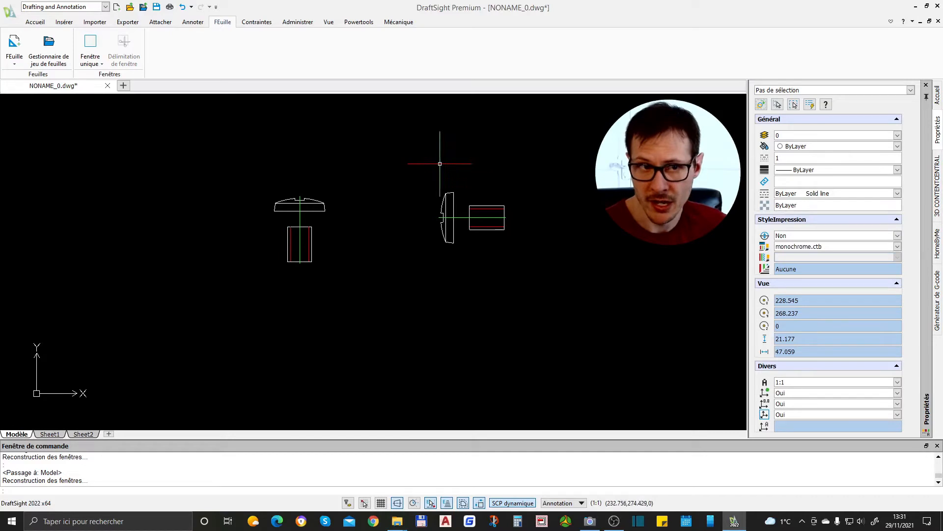
Try the automatic dimensioning command on the inserted screws.
click(93, 22)
click(139, 24)
click(159, 25)
click(185, 25)
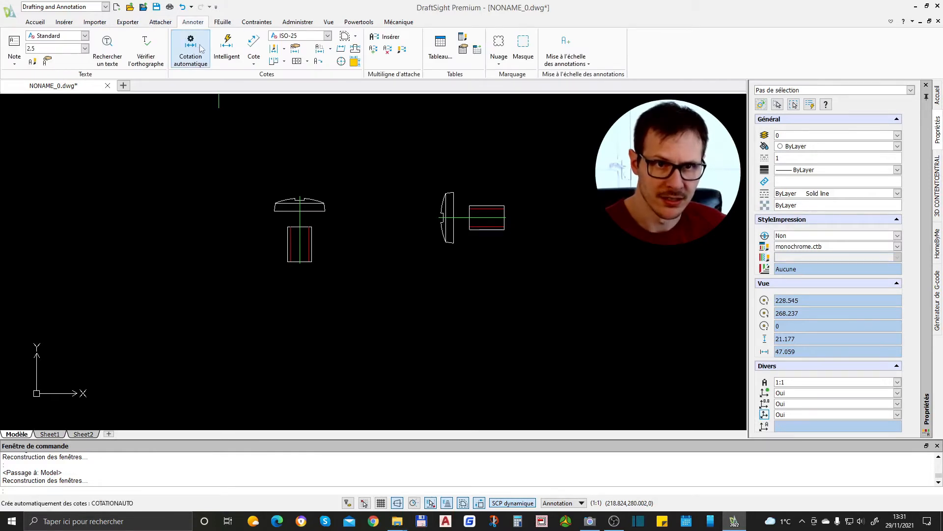
click(191, 45)
scroll(510, 218, up, 2)
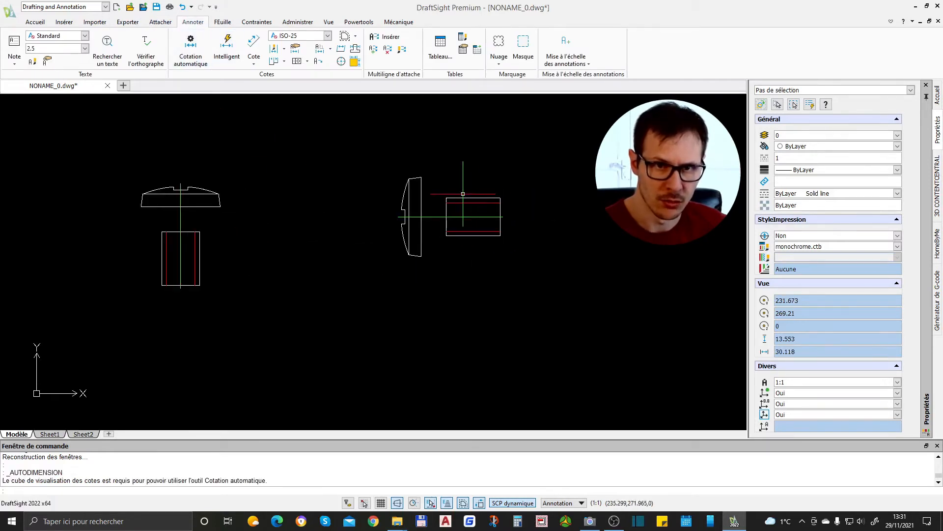
key(Escape)
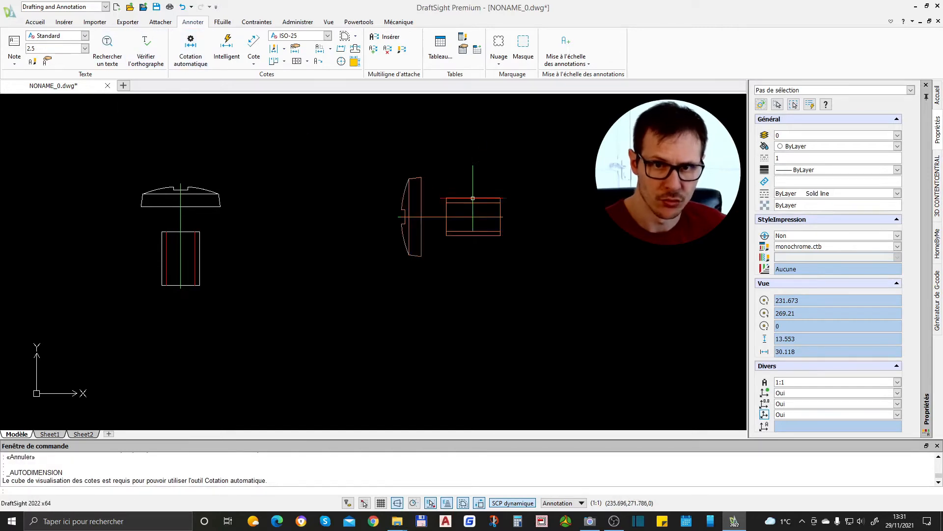
Try automatic dimensioning again with the dimensioned upper rectangle in view and nothing selected.
scroll(457, 278, down, 2)
scroll(479, 253, up, 2)
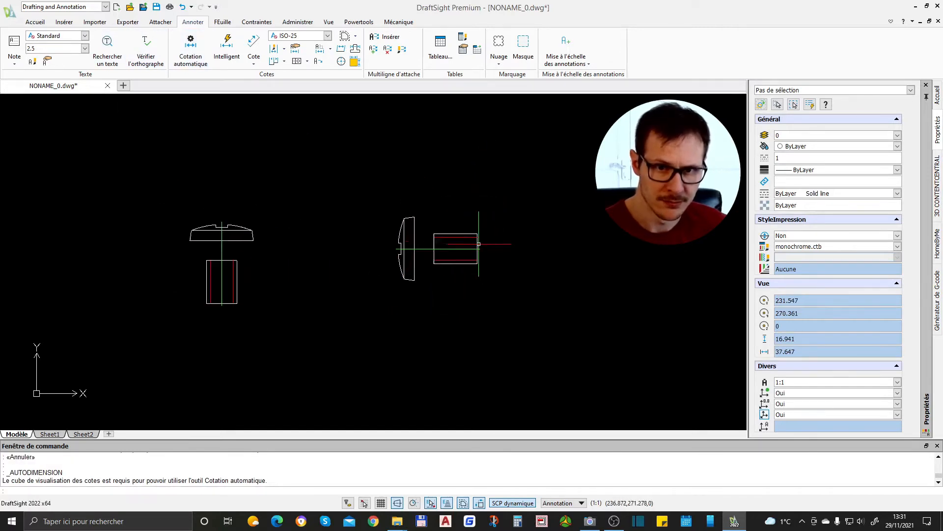
click(438, 240)
key(Escape)
scroll(400, 266, down, 6)
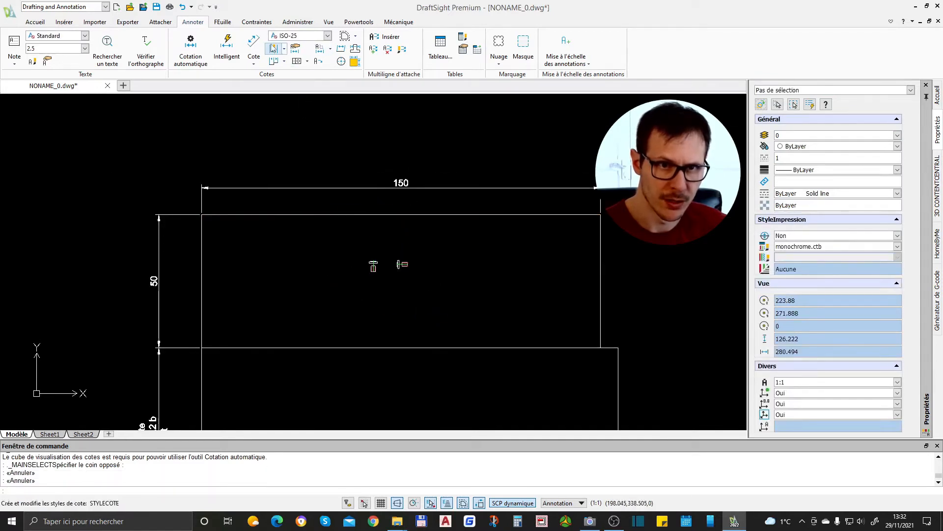
click(191, 47)
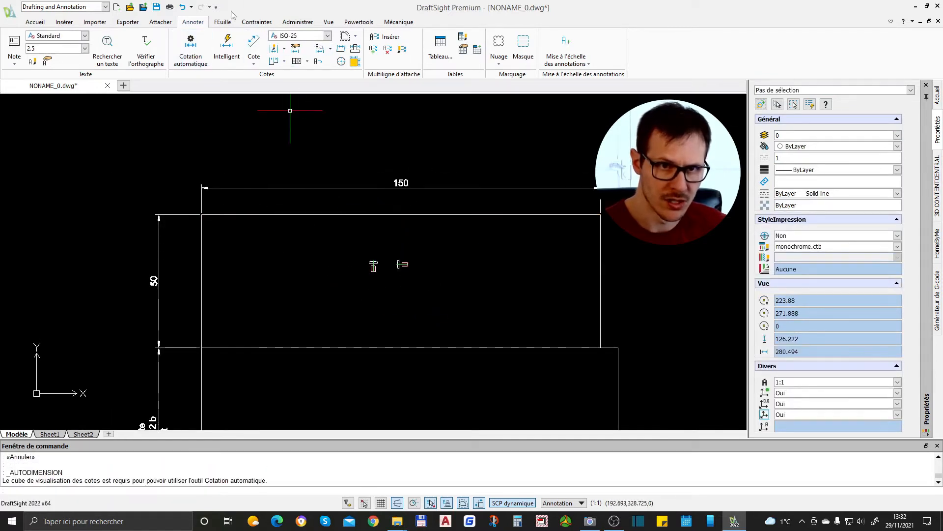
Examine the Intelligent dimension command and the list of available dimension types without adding a dimension.
click(227, 44)
key(Escape)
key(Escape)
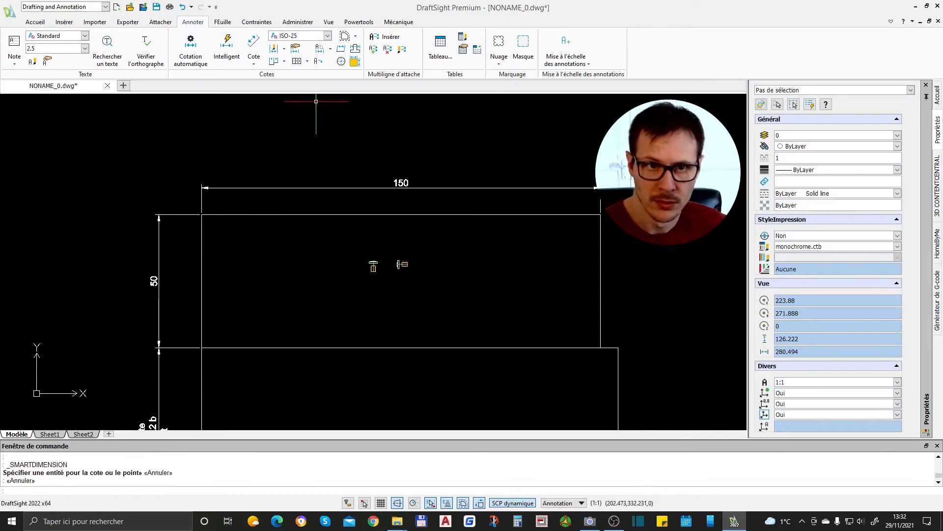
click(255, 60)
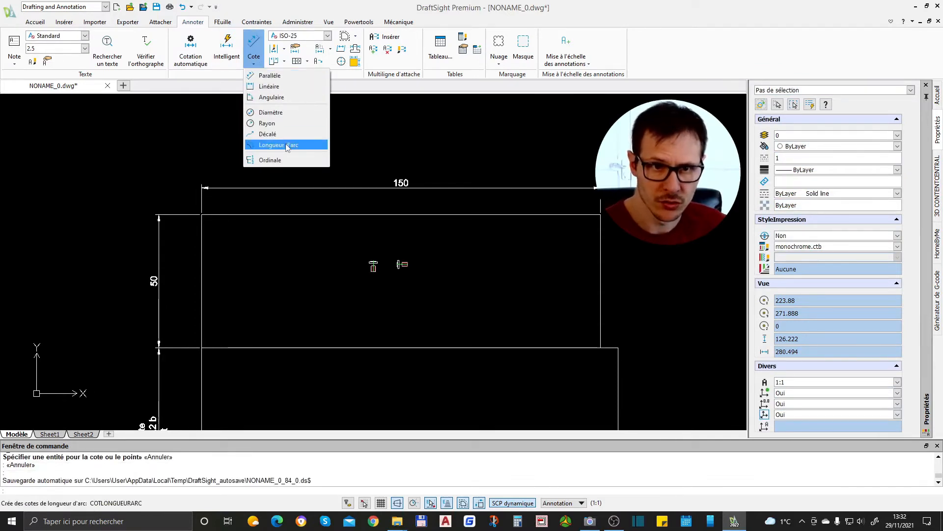
key(Escape)
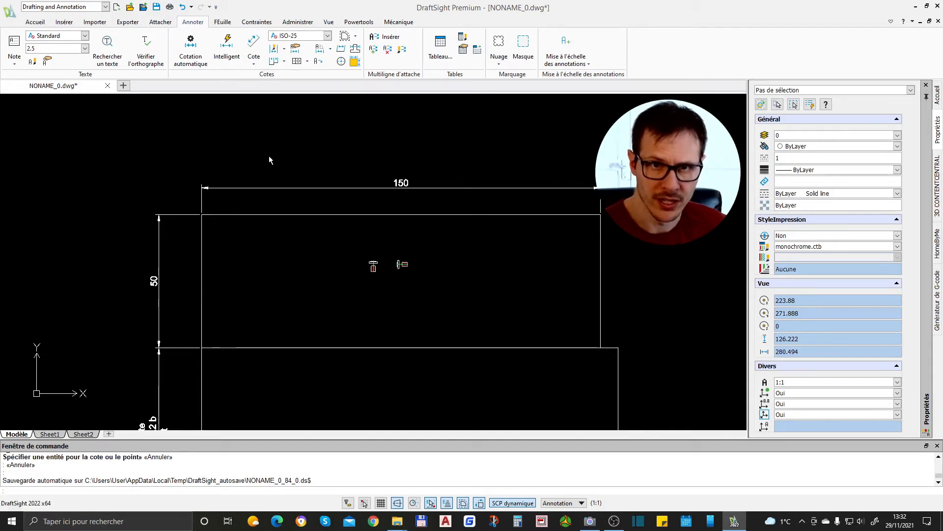
key(Escape)
key(Escape)
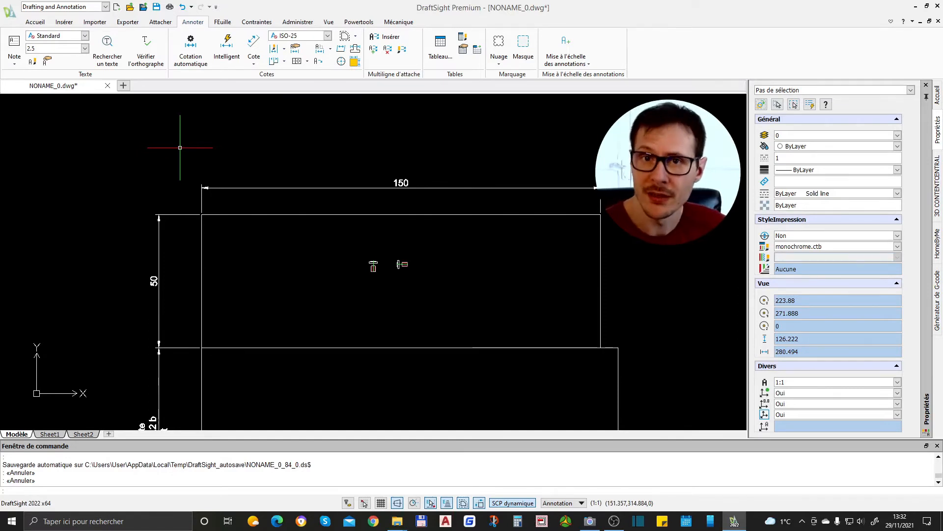
Open the drawing GCB_GabaritCoffrageBéton - ZWcad.dwg in read-only mode from the _Coffrage folder, dismissing the antivirus alert.
click(131, 8)
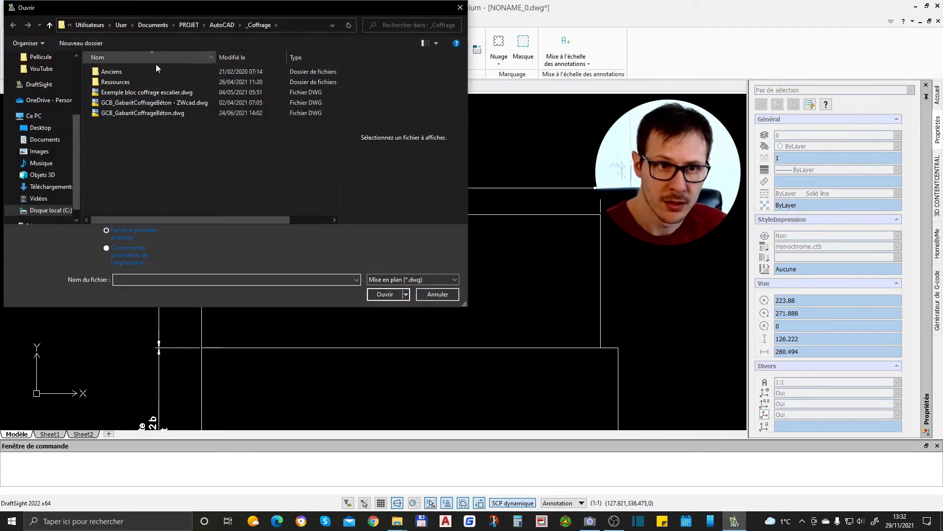
click(186, 101)
double_click(186, 103)
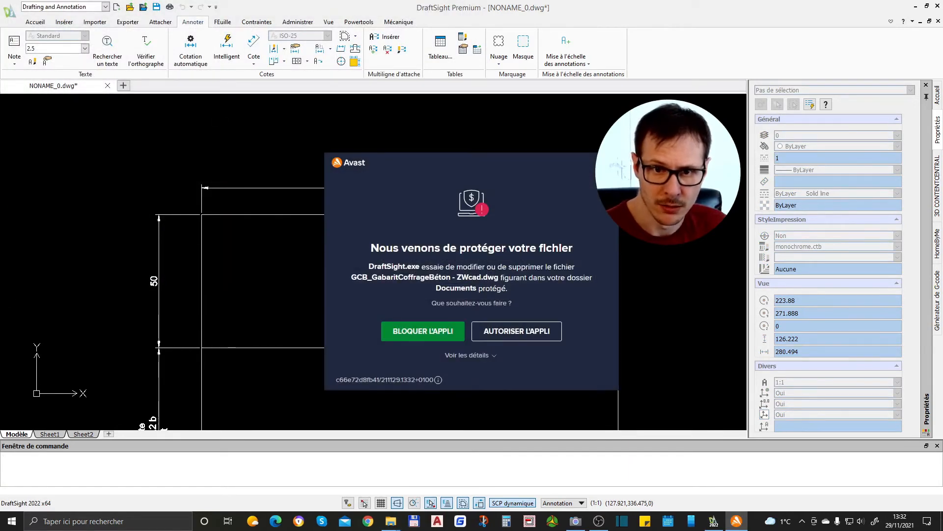
click(607, 162)
click(447, 290)
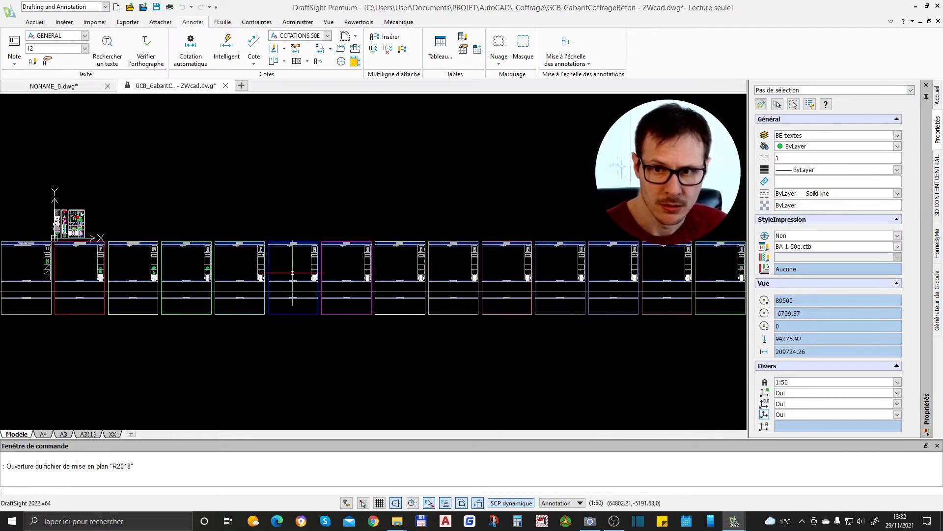
Delete the two nested red frames and the small Coupe title inside them in the template table's Coupe auto row.
middle_drag(325, 272, 383, 252)
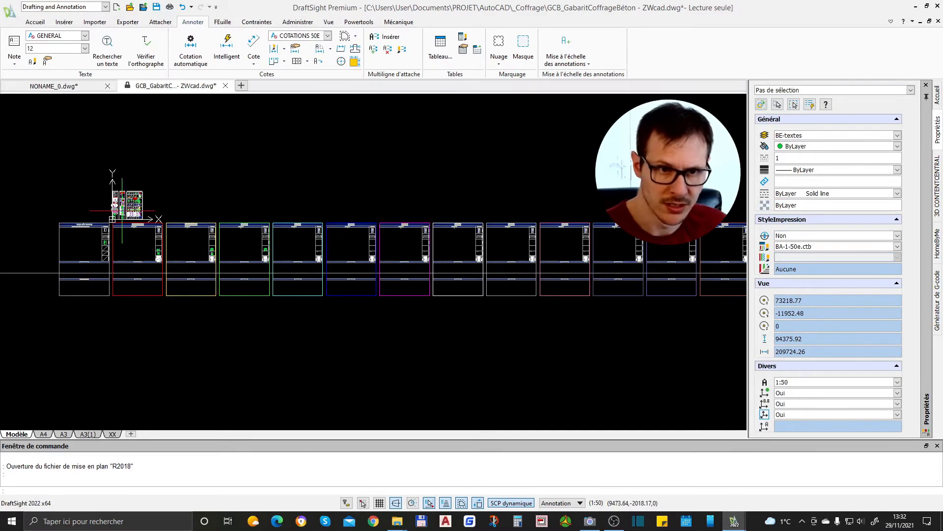
scroll(126, 209, up, 6)
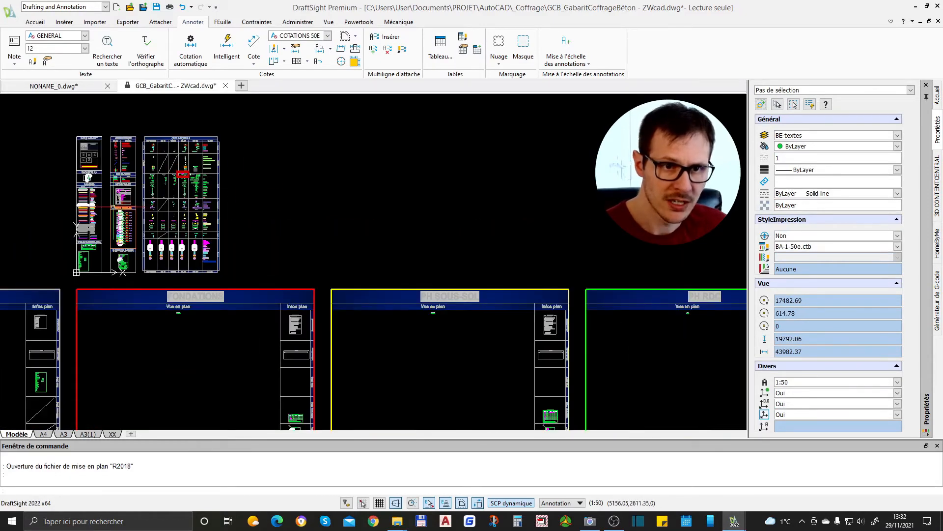
scroll(113, 206, up, 10)
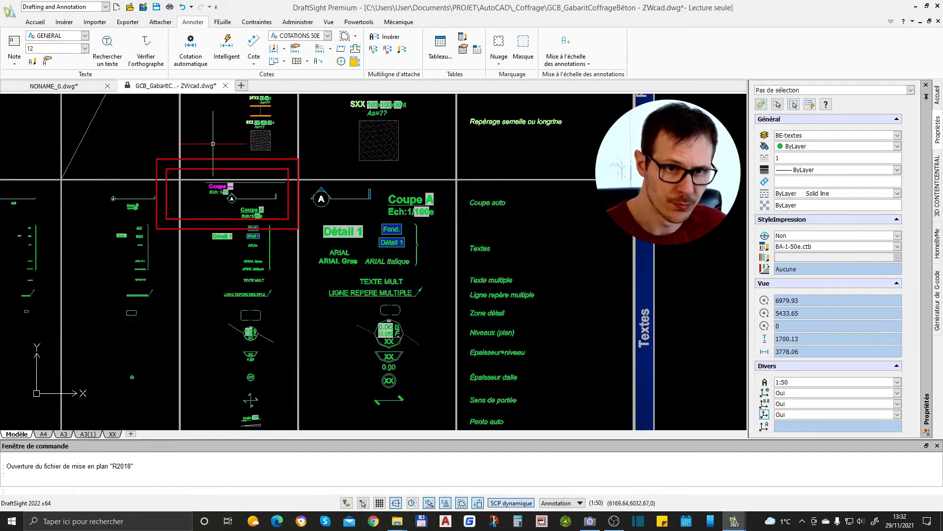
scroll(213, 146, up, 1)
click(215, 151)
click(204, 184)
click(221, 204)
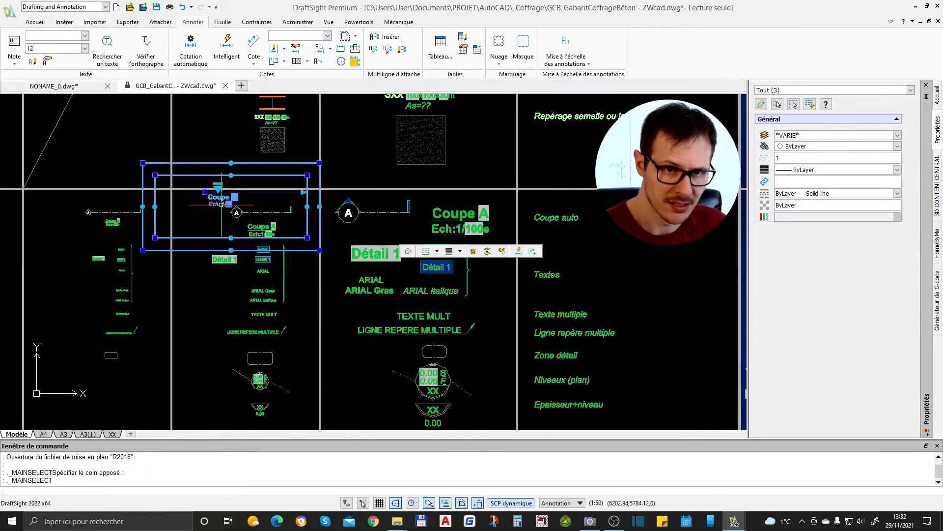
key(Delete)
scroll(388, 256, down, 3)
scroll(388, 256, up, 3)
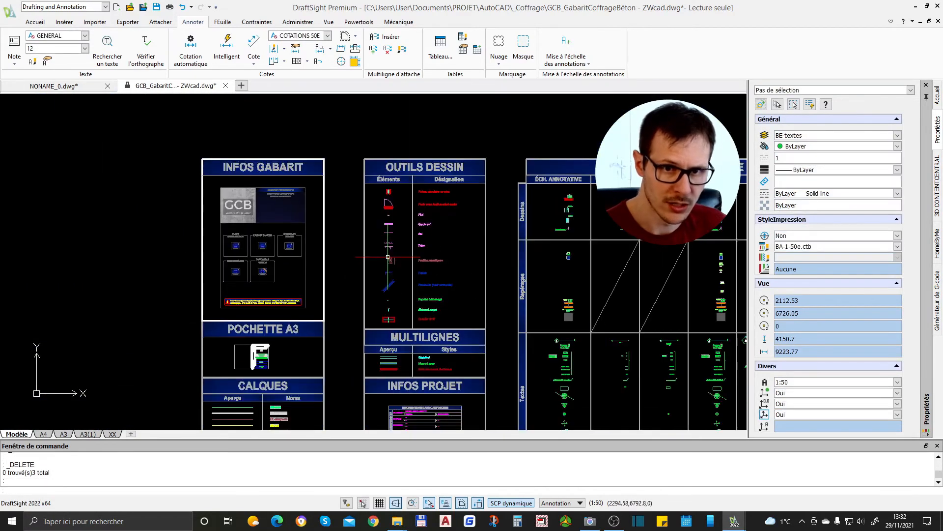
Flip the door block in the Éléments column about its X axis and back to its original orientation, twice.
scroll(427, 249, up, 3)
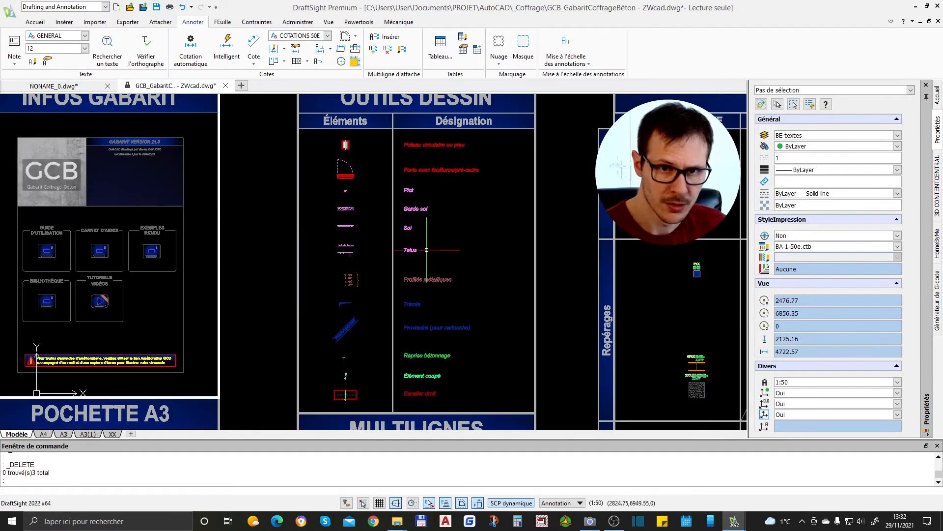
scroll(358, 179, up, 5)
click(345, 182)
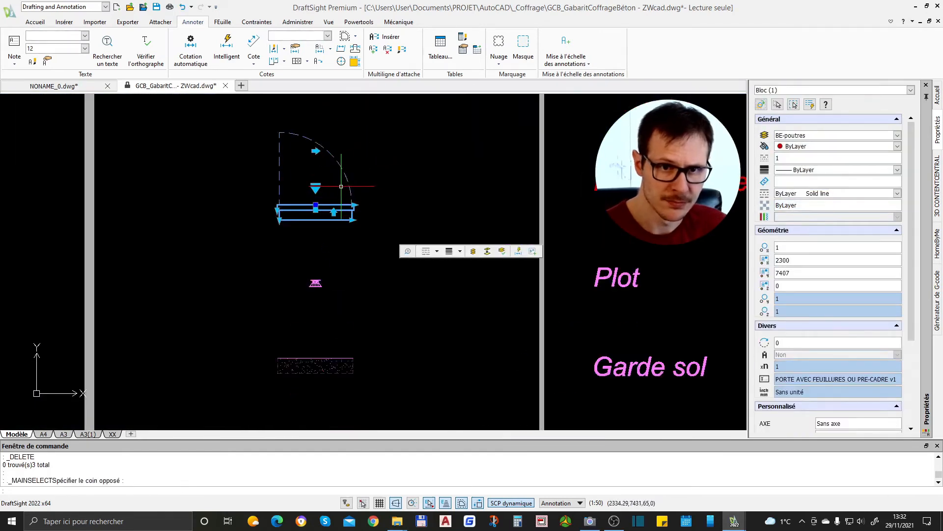
scroll(341, 186, up, 1)
middle_drag(367, 172, 331, 194)
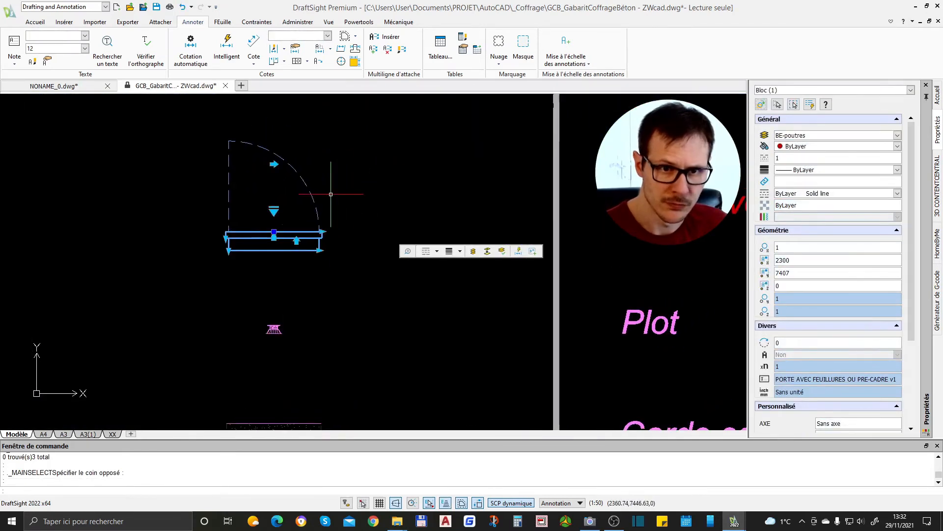
click(296, 241)
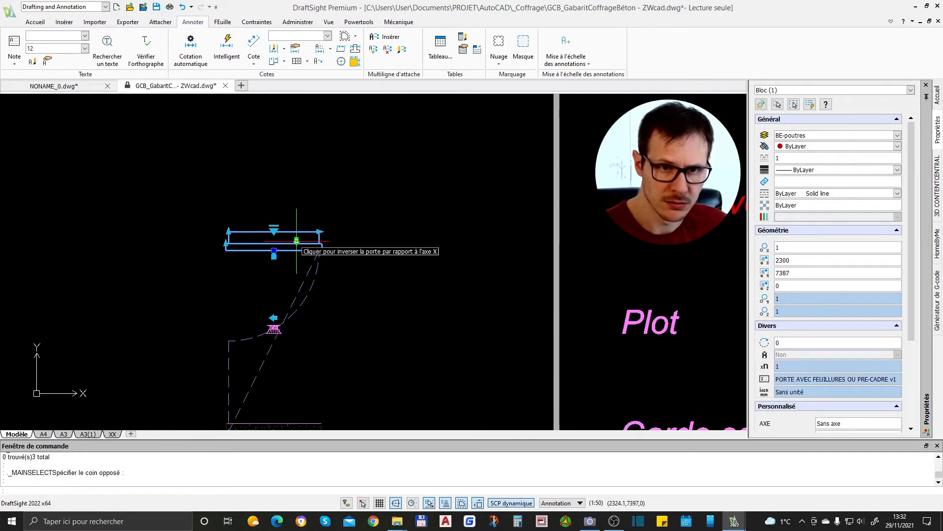
click(296, 240)
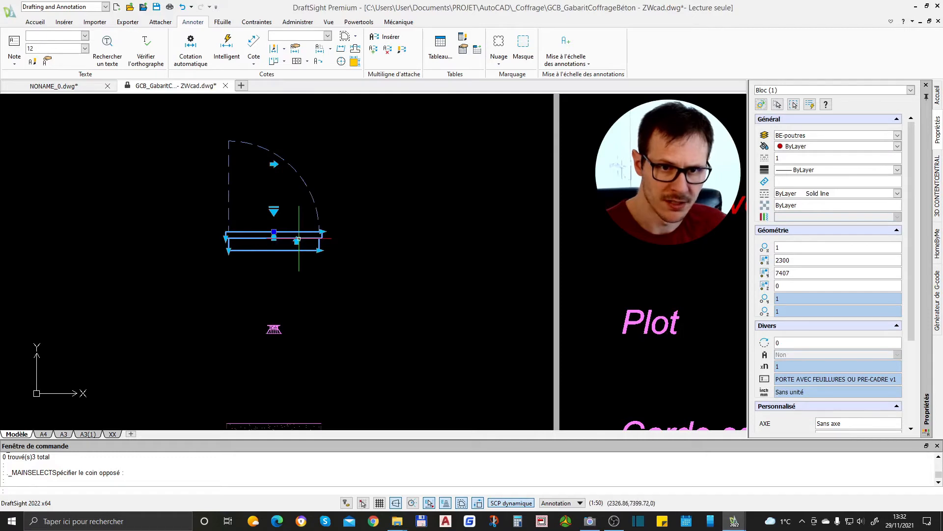
click(296, 240)
click(296, 240)
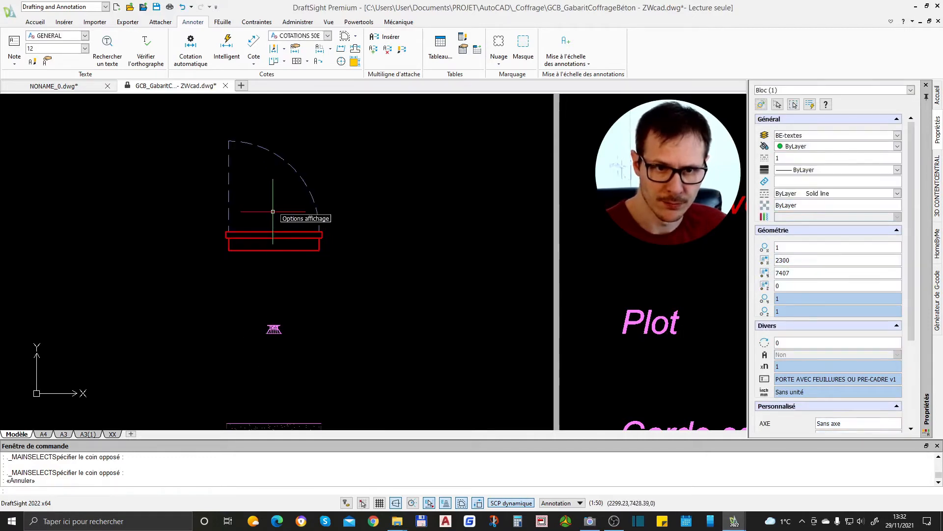
Set the door block's display options to Feuillures, Des 2 côtés, Avec sens d'ouverture and Avec axe.
key(Escape)
click(273, 212)
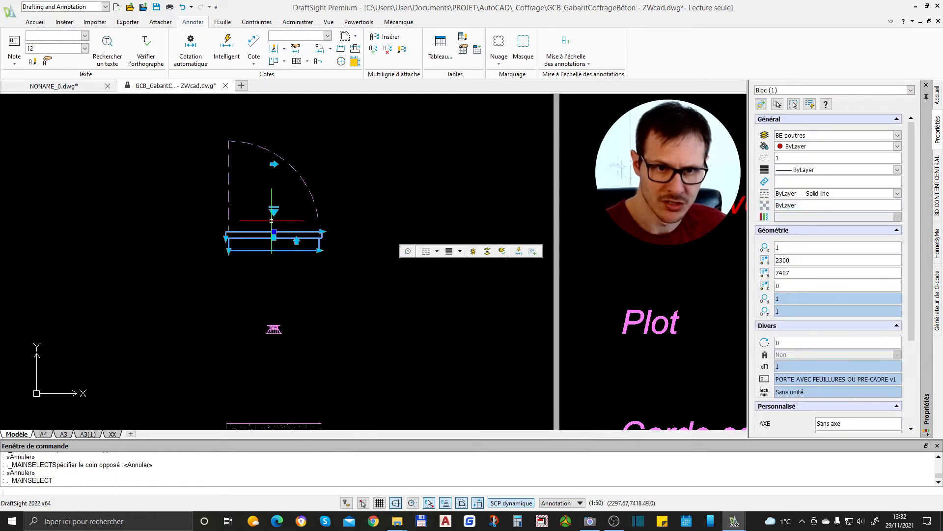
click(274, 211)
mouse_move(322, 245)
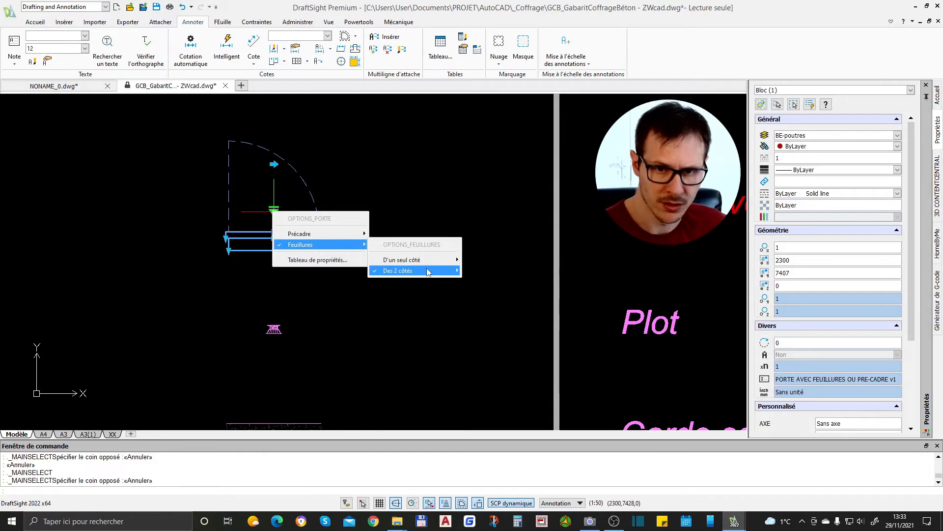
mouse_move(441, 272)
mouse_move(507, 289)
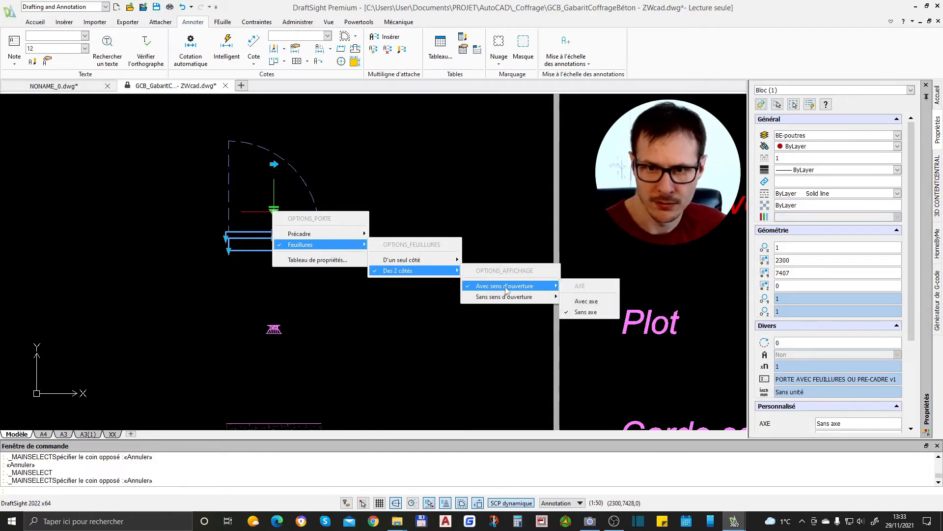
click(602, 301)
key(Escape)
scroll(274, 242, up, 3)
scroll(291, 242, down, 2)
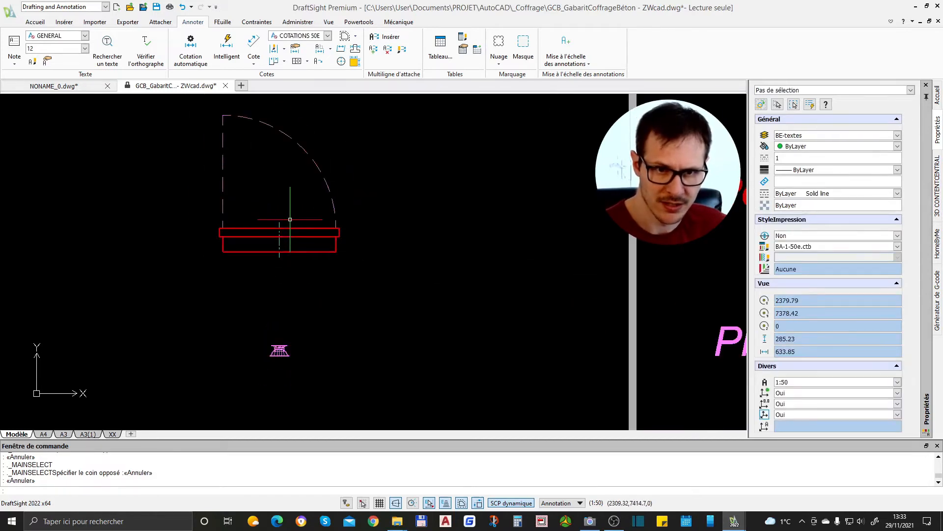
drag(288, 218, 282, 239)
click(280, 202)
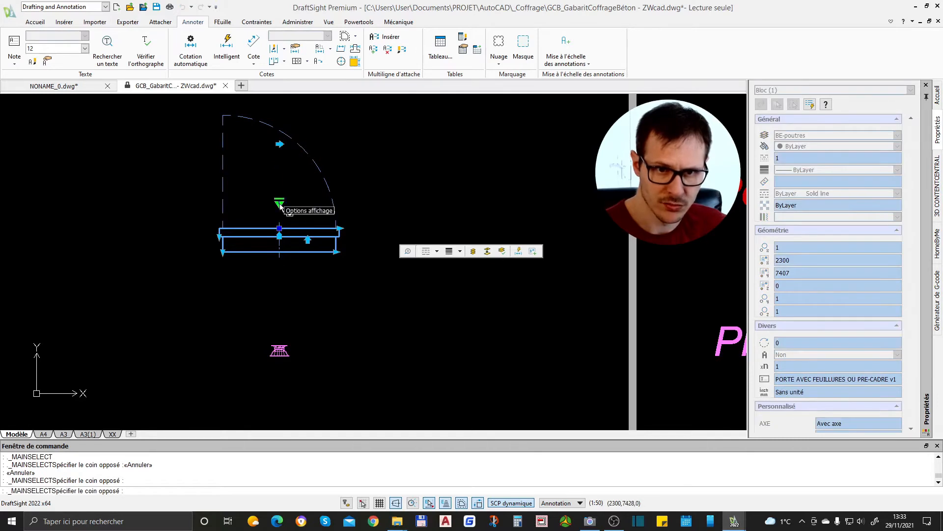
click(282, 205)
double_click(281, 205)
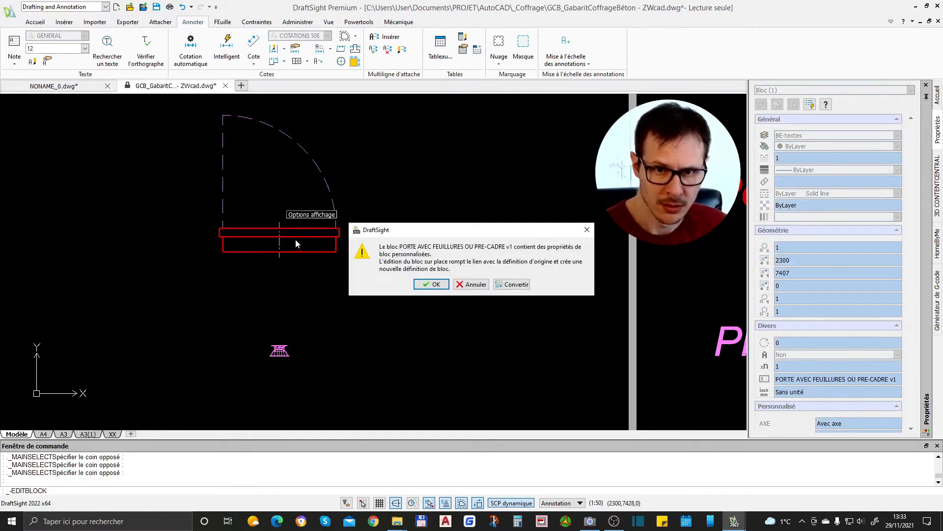
key(Escape)
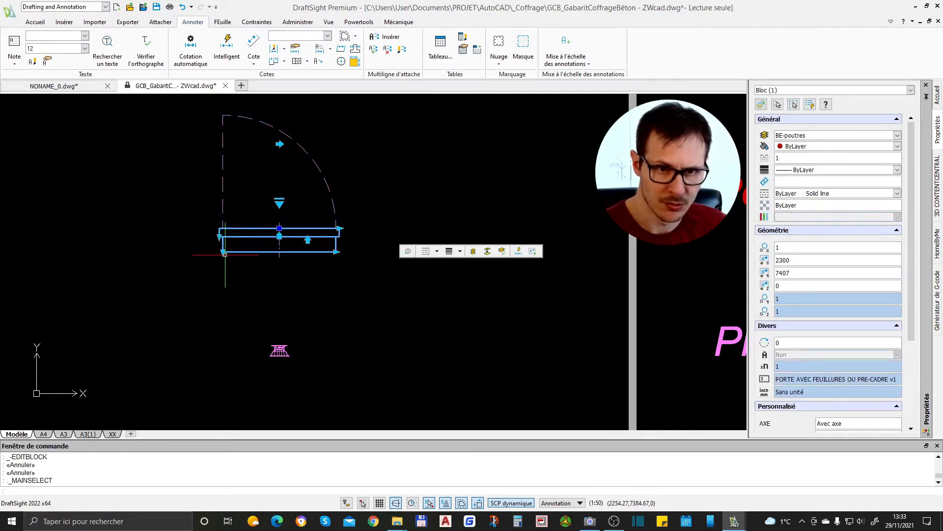
click(339, 228)
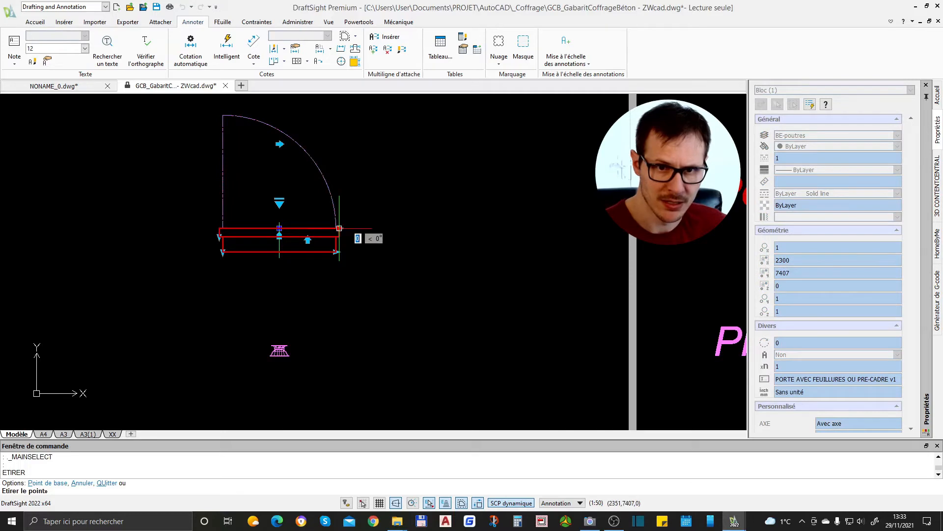
key(Escape)
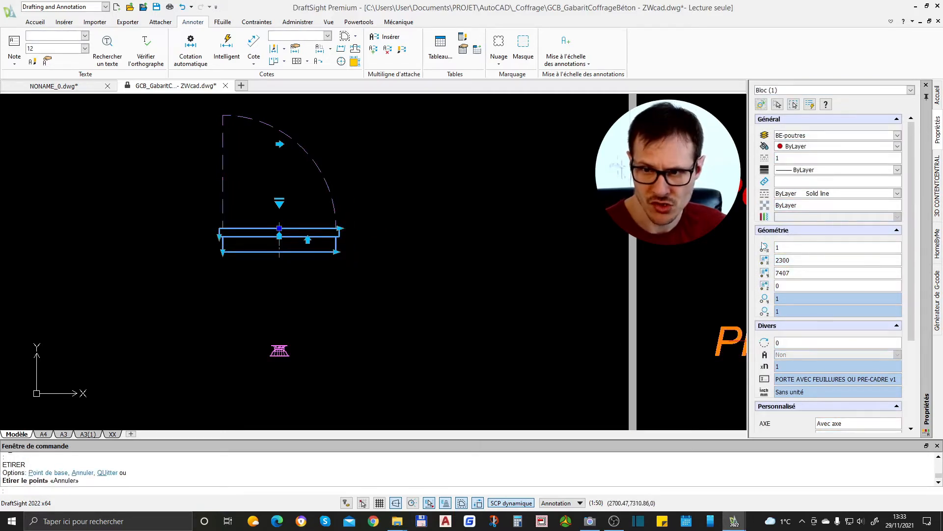
Apply row 4, followed by row 3 (Feuillures, Des 2 côtés, Sans sens d'ouverture, Sans axe), from the door block's property table.
scroll(813, 308, down, 5)
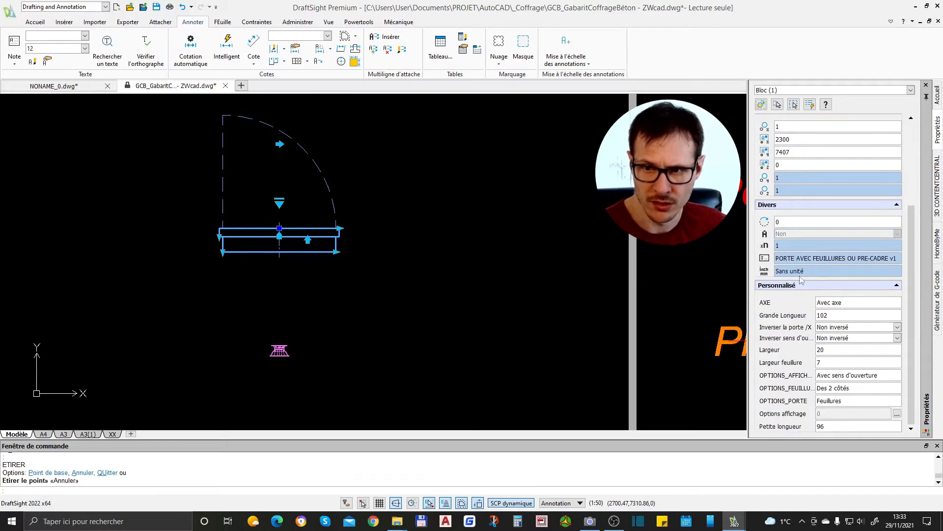
click(833, 317)
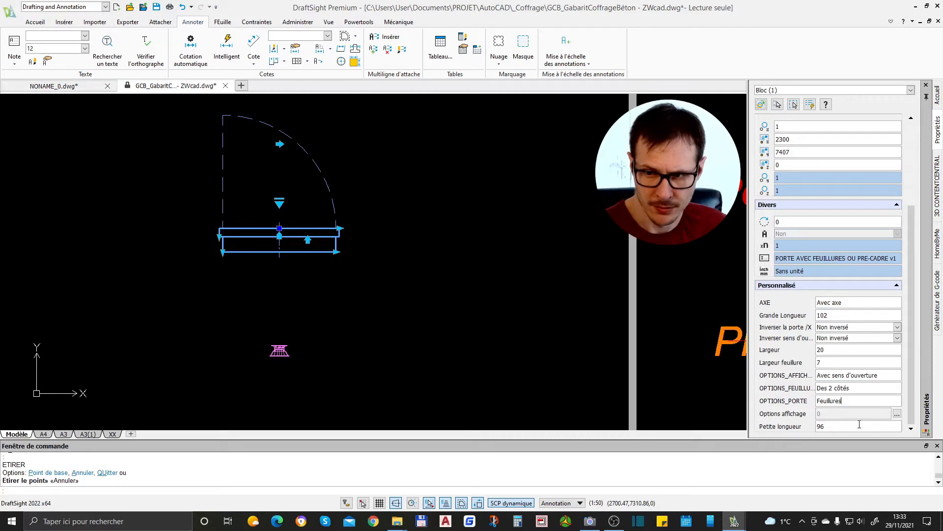
click(897, 414)
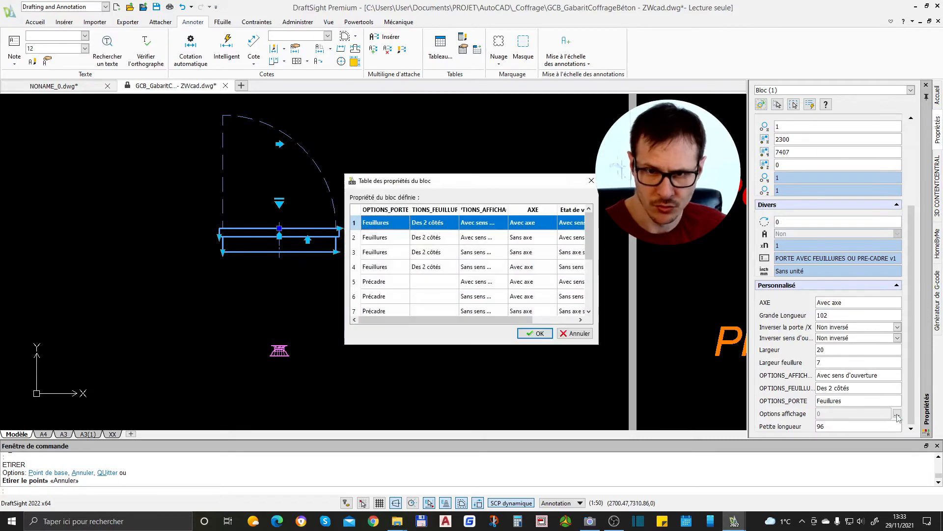
double_click(383, 268)
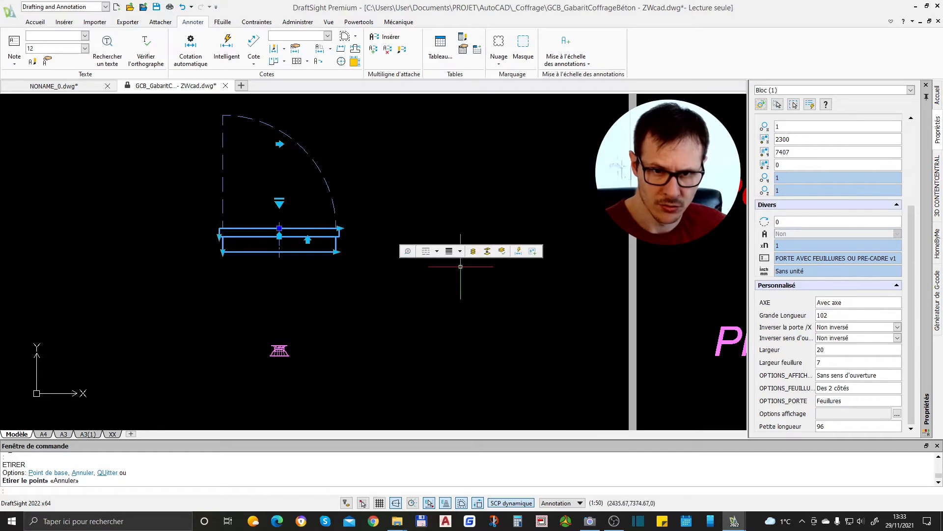
click(897, 414)
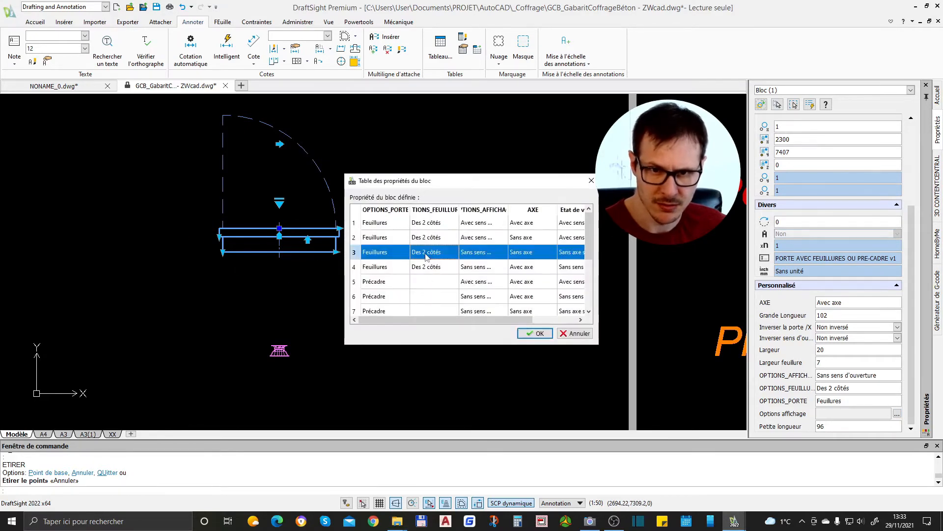
double_click(425, 252)
Switch the door block's display options to Précadre, Avec sens d'ouverture and Avec axe.
scroll(239, 212, up, 1)
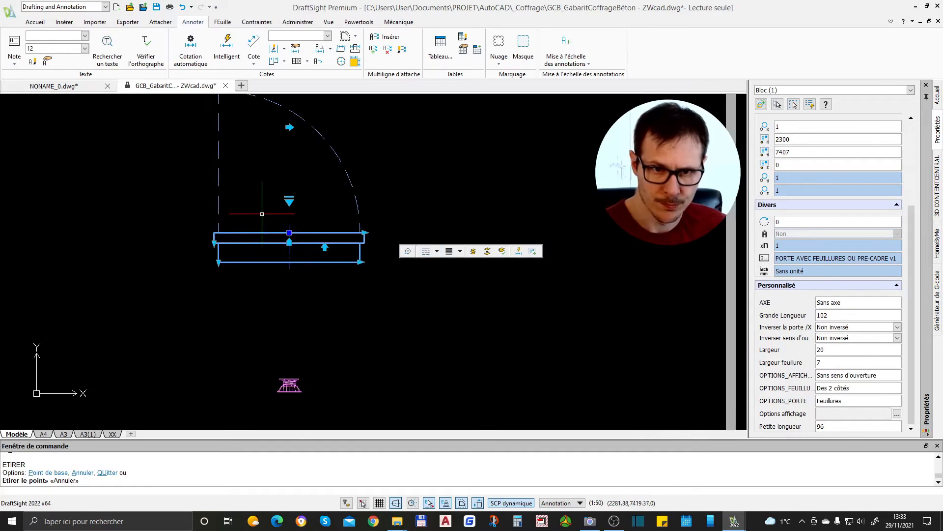
click(289, 200)
mouse_move(340, 230)
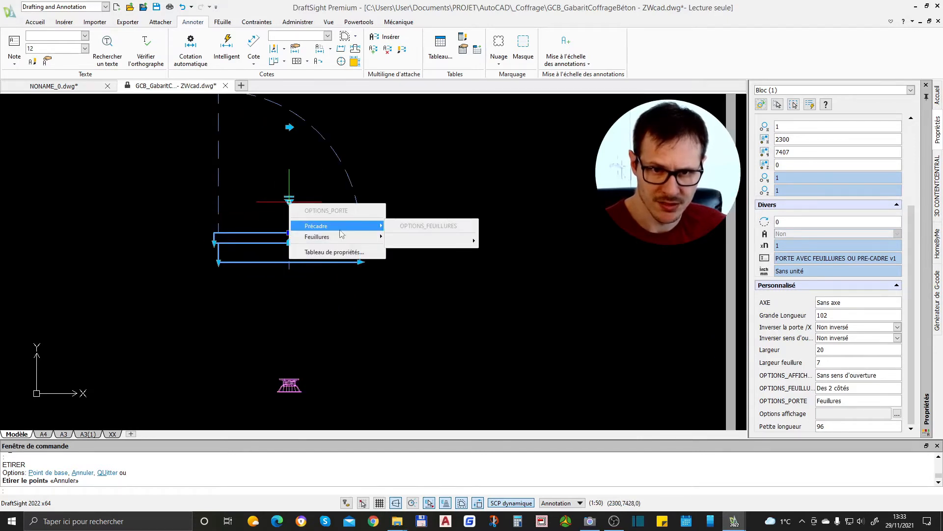
mouse_move(432, 241)
mouse_move(518, 258)
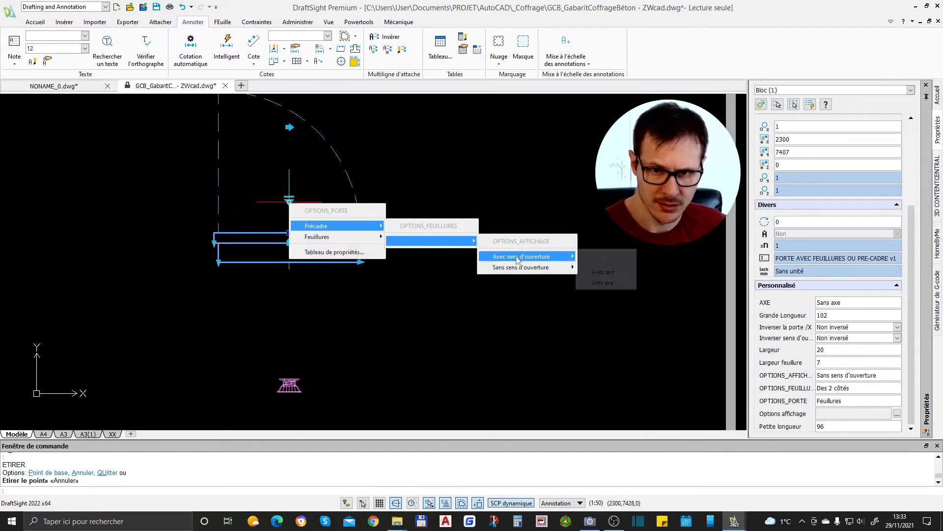
click(603, 271)
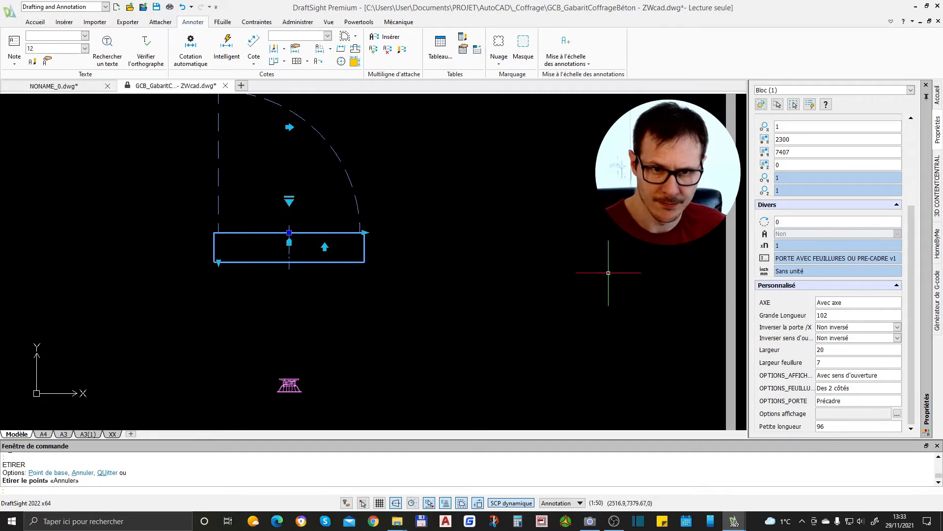
Change the door block's display options to Feuillures, D'un seul côté, Sans sens d'ouverture and Avec axe, leaving the block deselected.
click(290, 201)
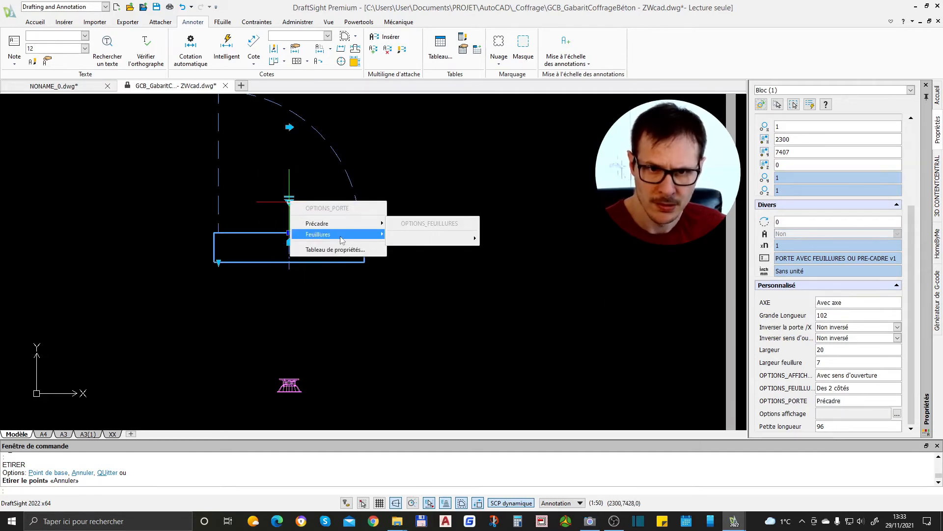
mouse_move(429, 260)
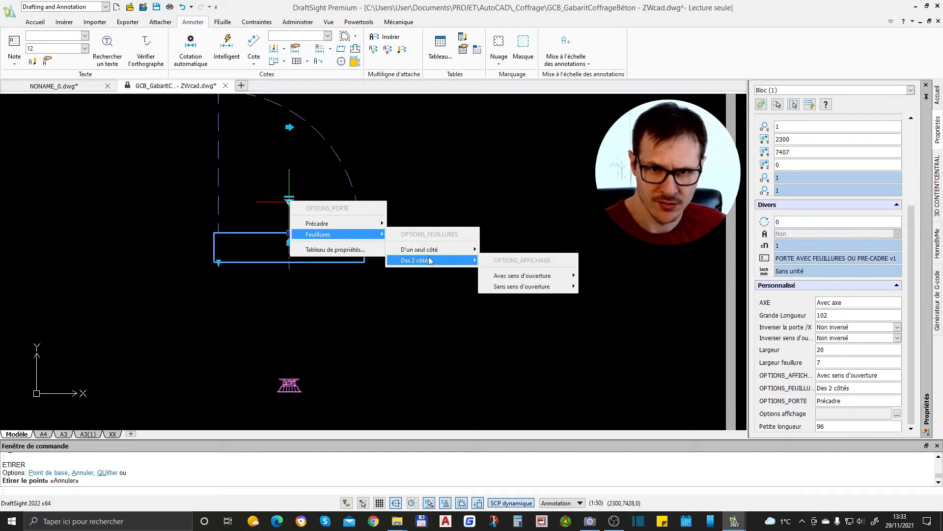
mouse_move(467, 250)
mouse_move(560, 266)
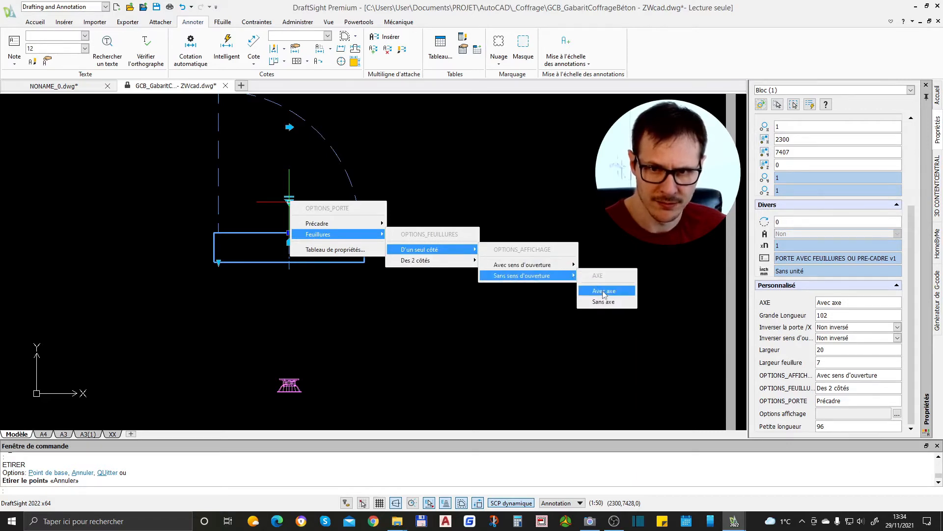
click(603, 290)
key(Escape)
drag(280, 325, 259, 235)
key(Escape)
middle_drag(345, 297, 357, 359)
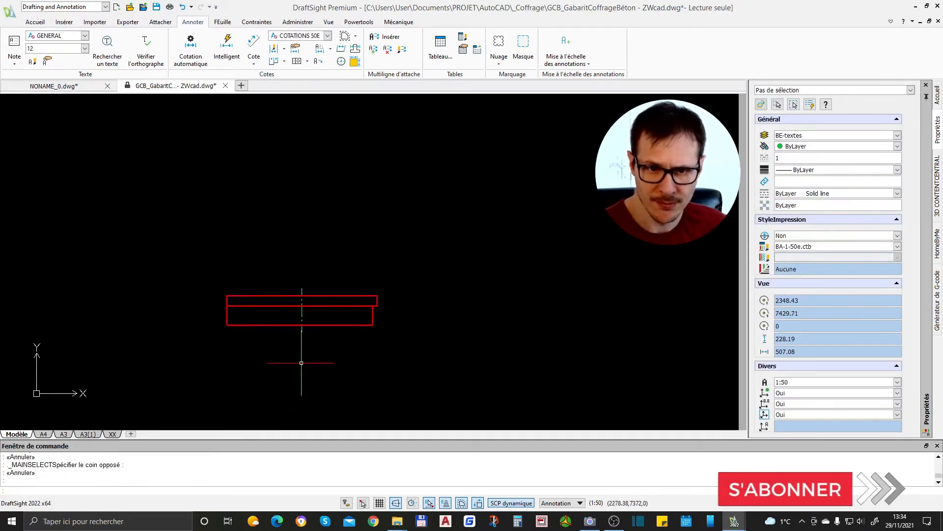
Mirror the Escalier droit block at the end of the OUTILS DESSIN elements horizontally with its flip control.
scroll(340, 310, down, 4)
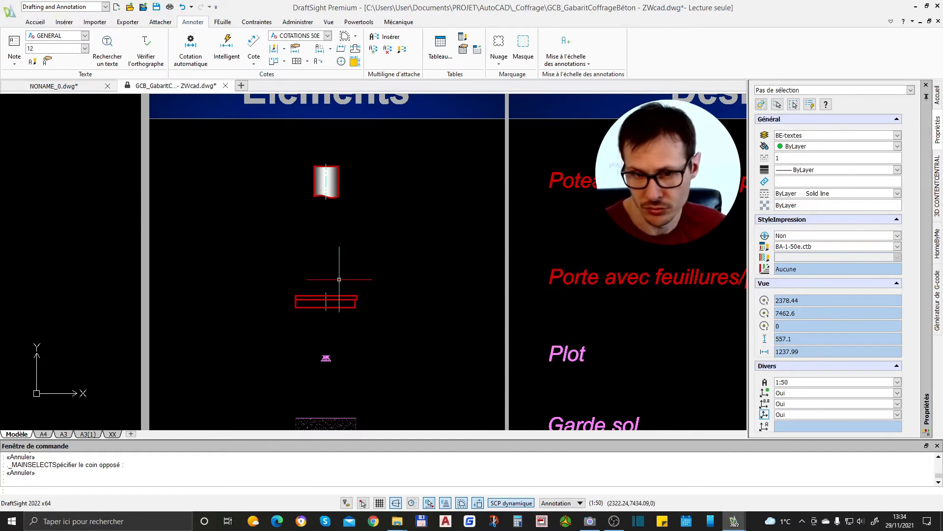
scroll(339, 279, up, 3)
scroll(344, 273, down, 4)
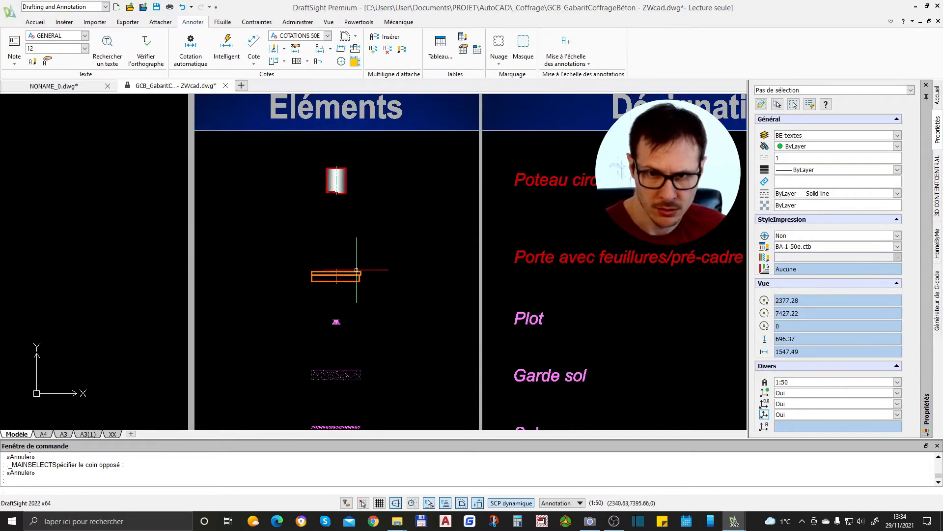
scroll(346, 273, down, 3)
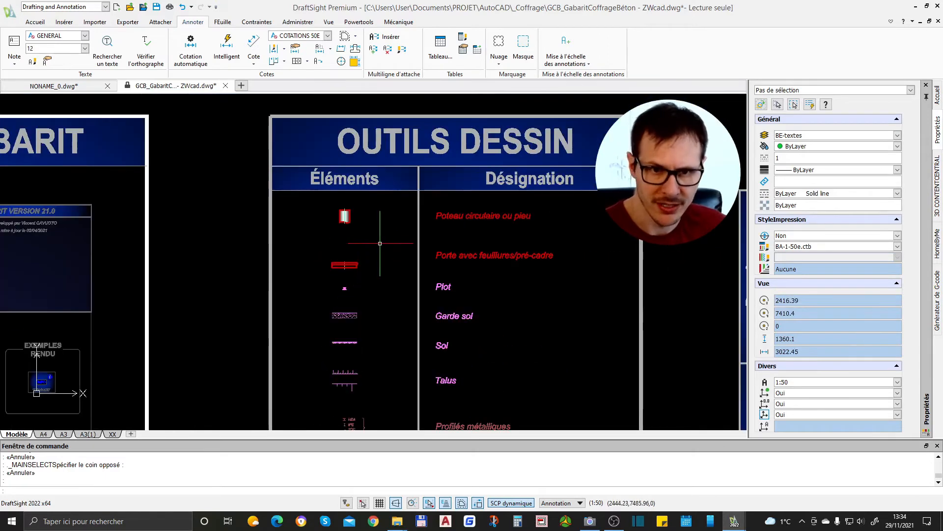
scroll(380, 243, down, 3)
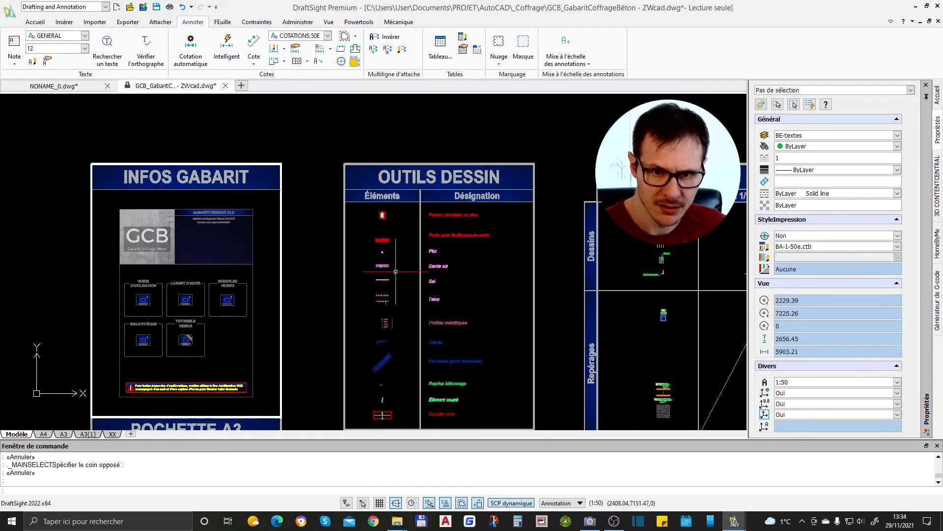
scroll(371, 275, down, 3)
scroll(361, 246, up, 5)
scroll(361, 244, up, 4)
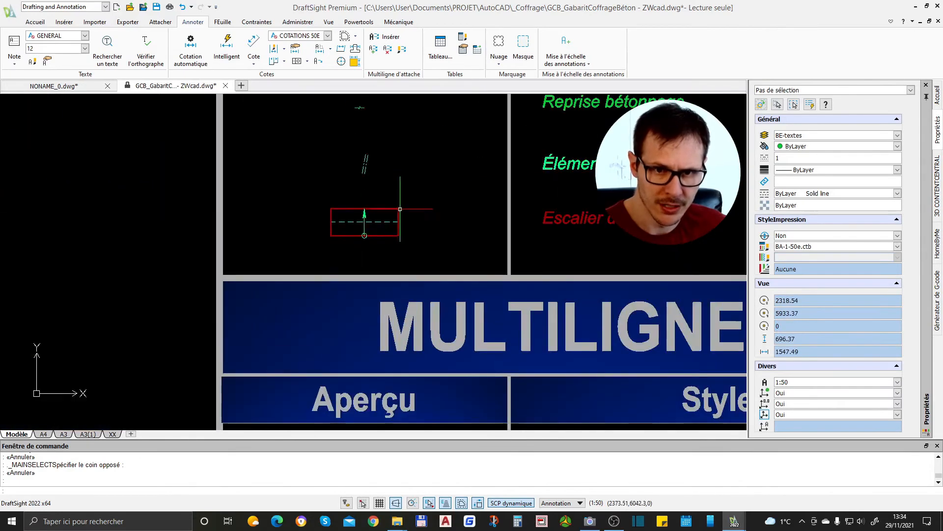
scroll(401, 209, up, 2)
click(402, 216)
click(383, 234)
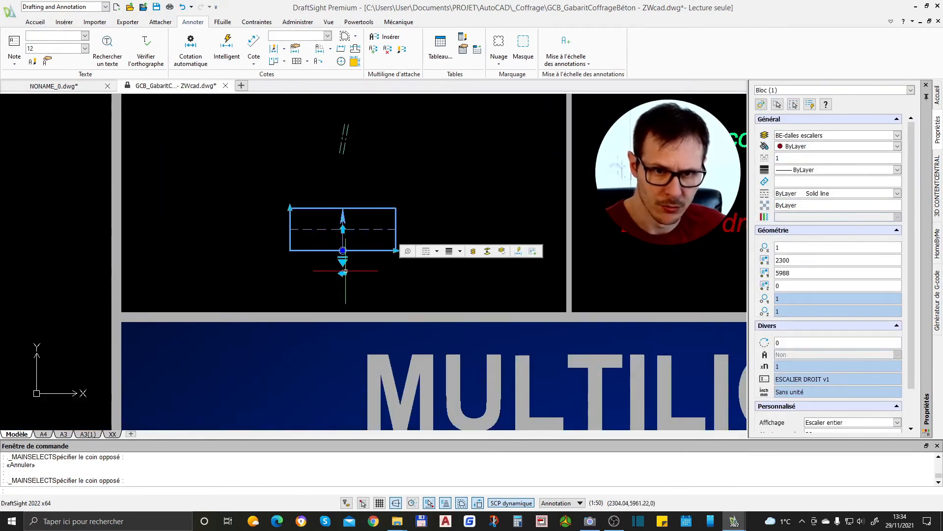
click(343, 273)
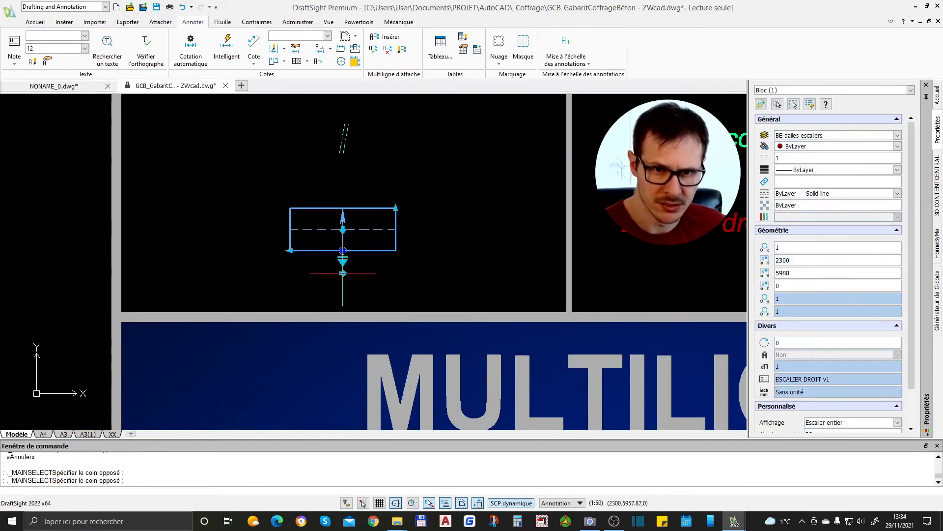
Widen the Escalier droit block symmetrically to about 205 with its width grip, then undo the surplus settings changes.
click(396, 250)
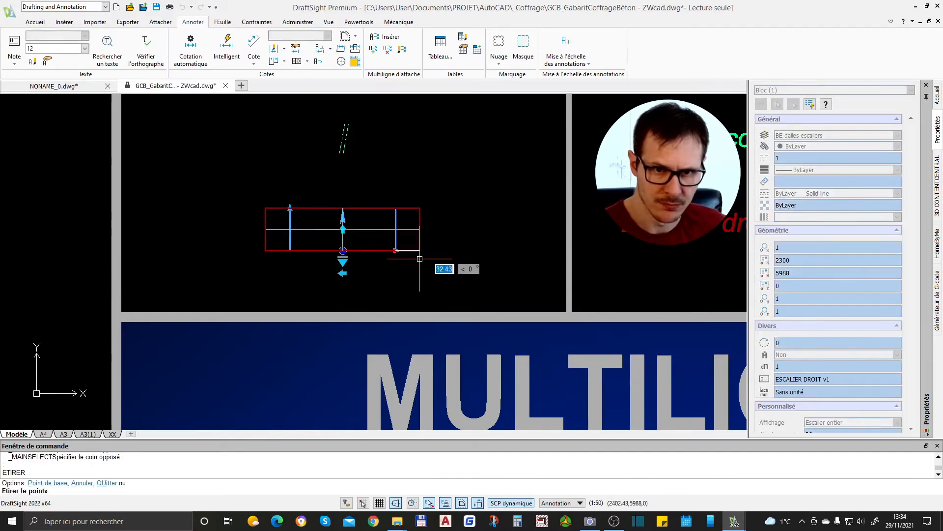
scroll(269, 207, down, 1)
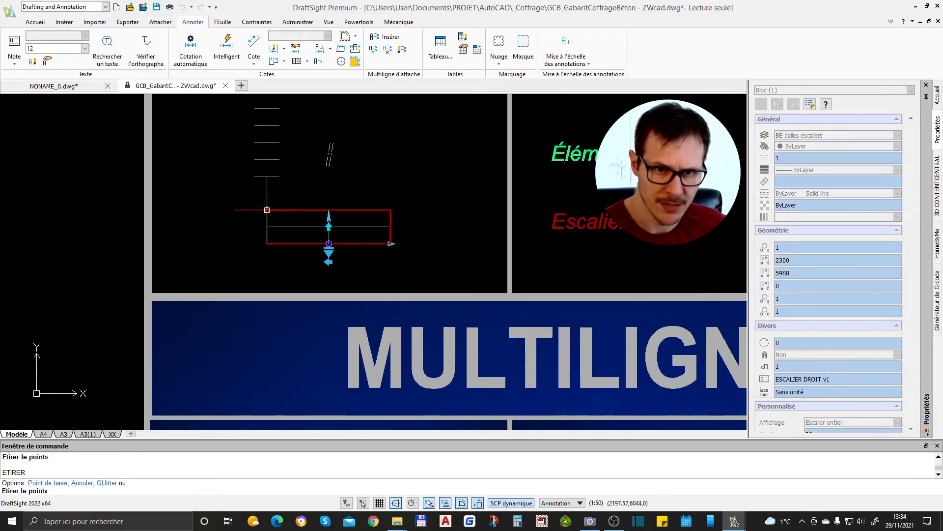
key(Escape)
drag(425, 213, 362, 255)
key(Escape)
key(ctrl+z)
key(ctrl+z)
Switch the Escalier droit block's display to Arrivée escalier and on to another option, undoing both changes.
drag(404, 211, 354, 244)
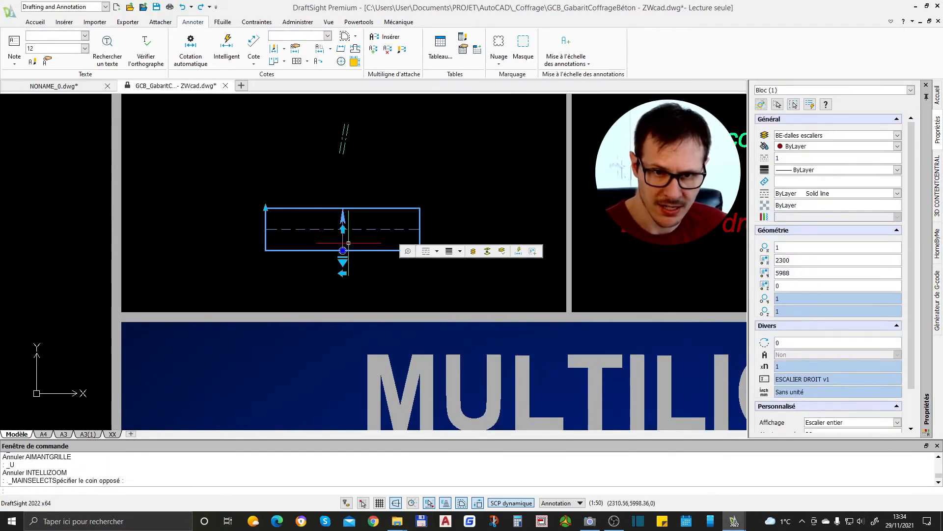
click(342, 261)
click(371, 279)
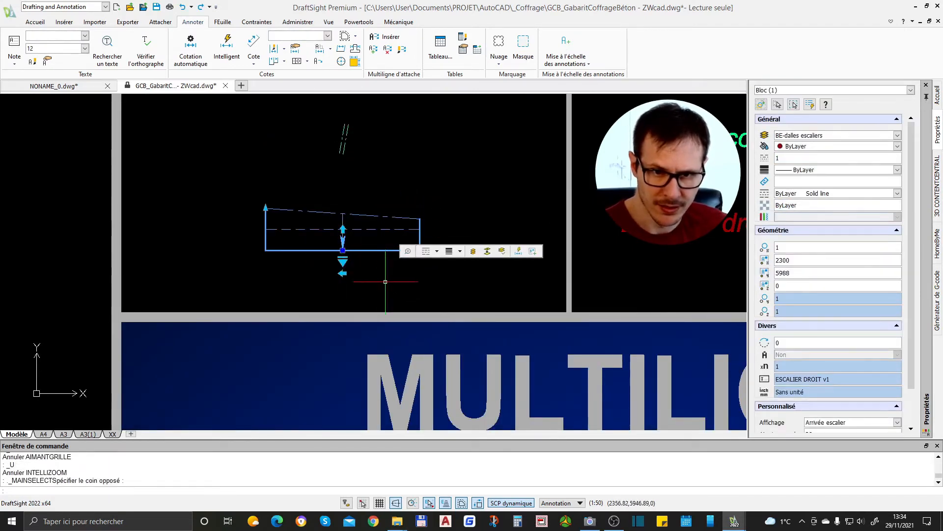
click(343, 261)
click(369, 266)
key(ctrl+z)
key(ctrl+z)
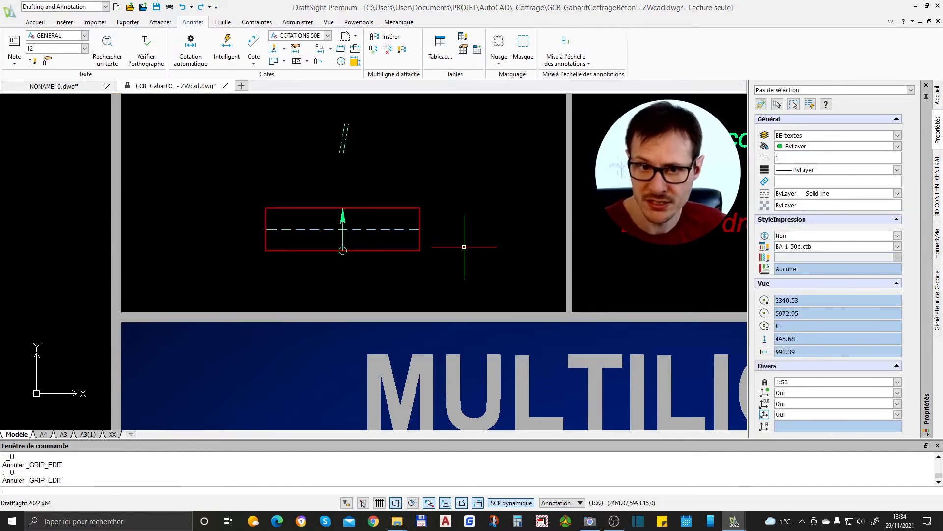
key(Escape)
Examine the overall layout of the template's INFOS GABARIT, OUTILS DESSIN and OUTILS ÉCHELLE tables.
scroll(464, 247, down, 8)
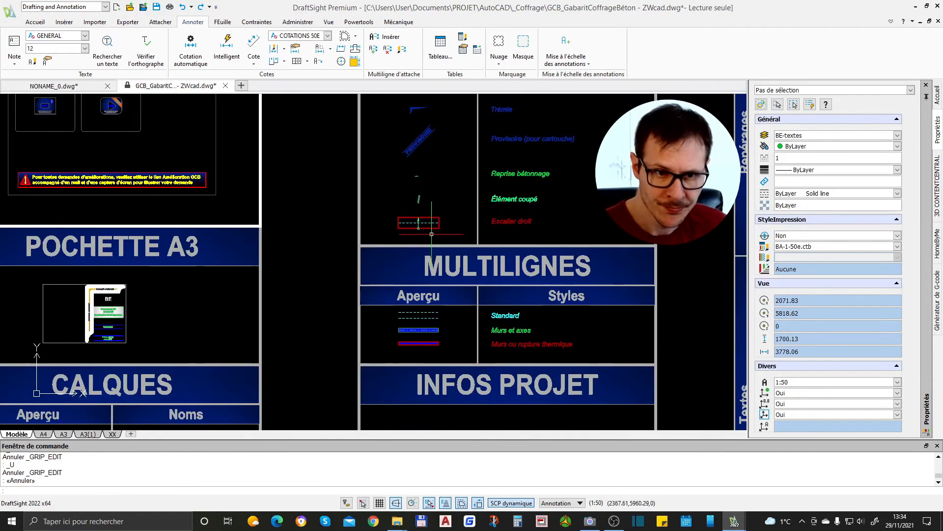
scroll(377, 222, down, 5)
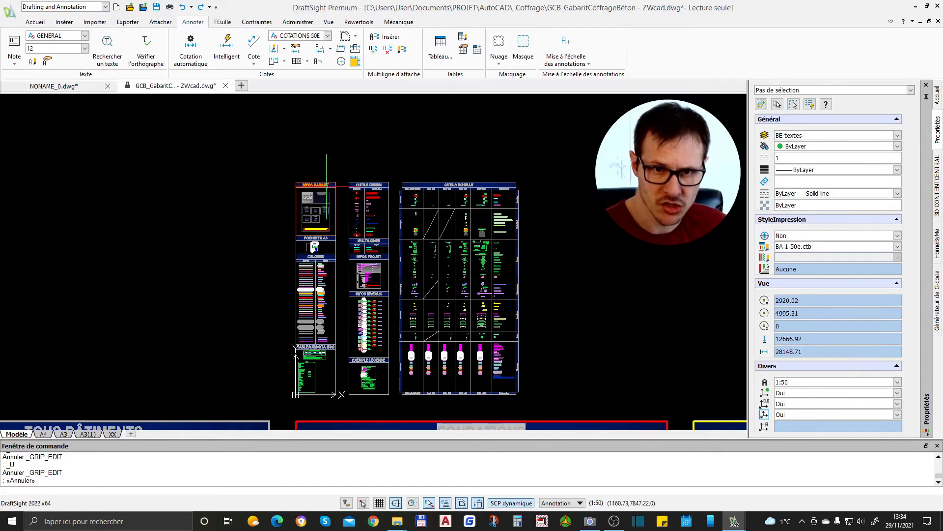
click(442, 136)
click(251, 219)
key(Escape)
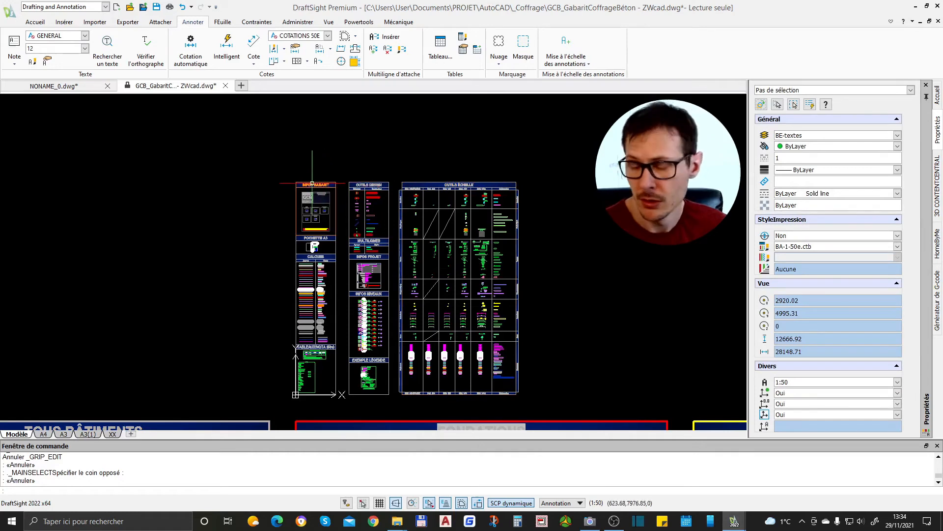
scroll(343, 181, down, 1)
scroll(483, 384, up, 3)
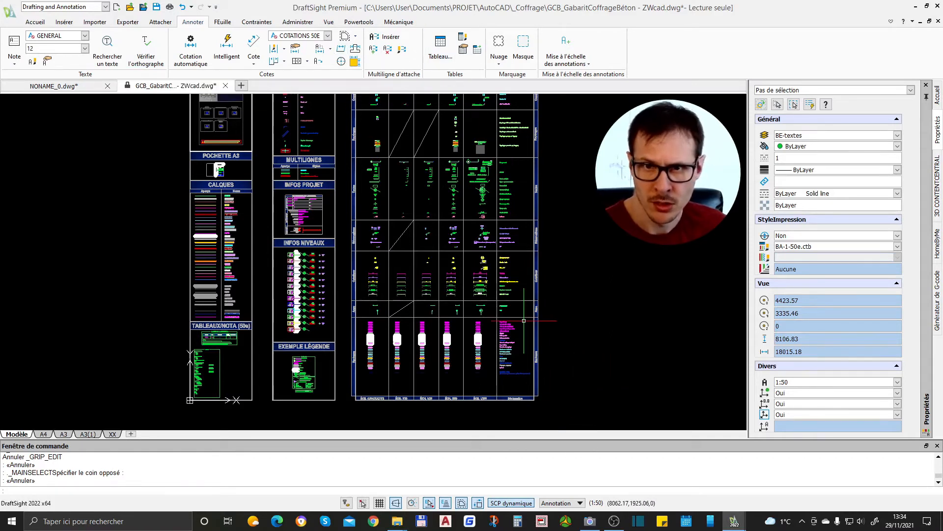
scroll(523, 321, down, 1)
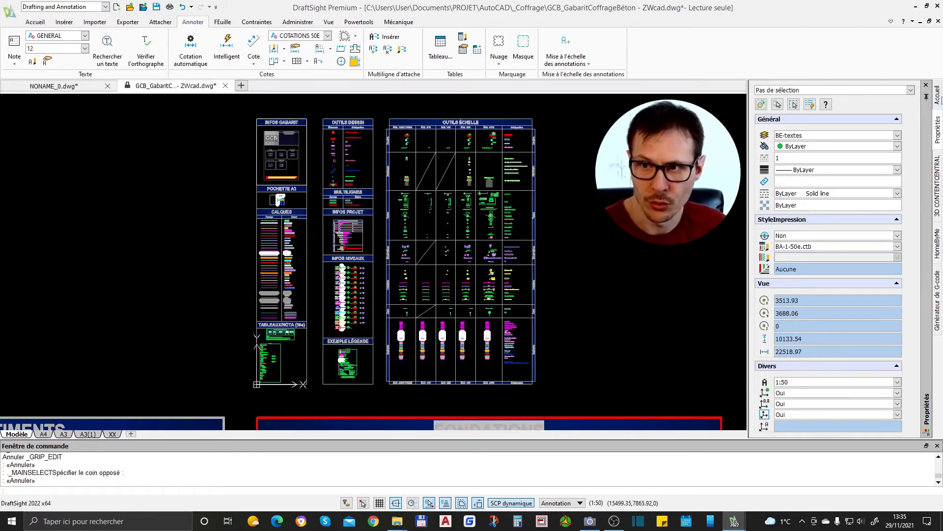
Set the docked Propriétés palette group to hide automatically.
click(926, 98)
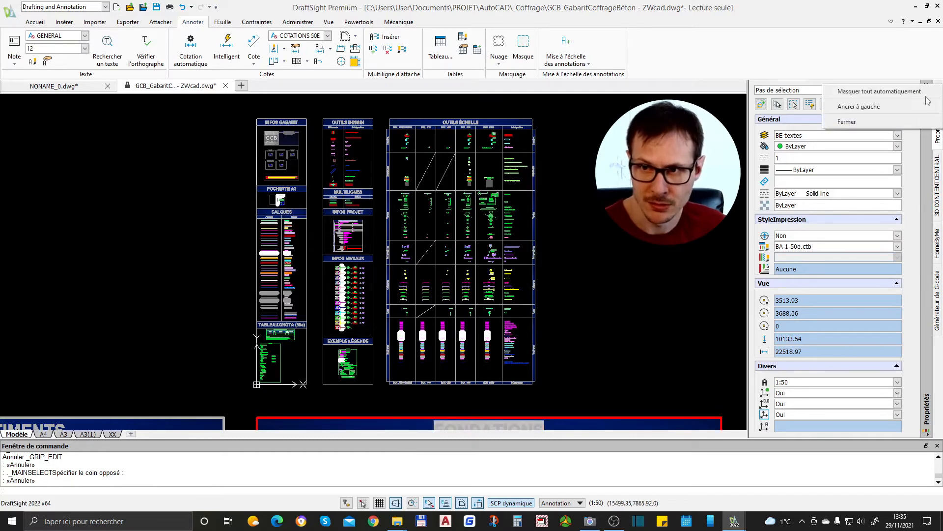
click(897, 90)
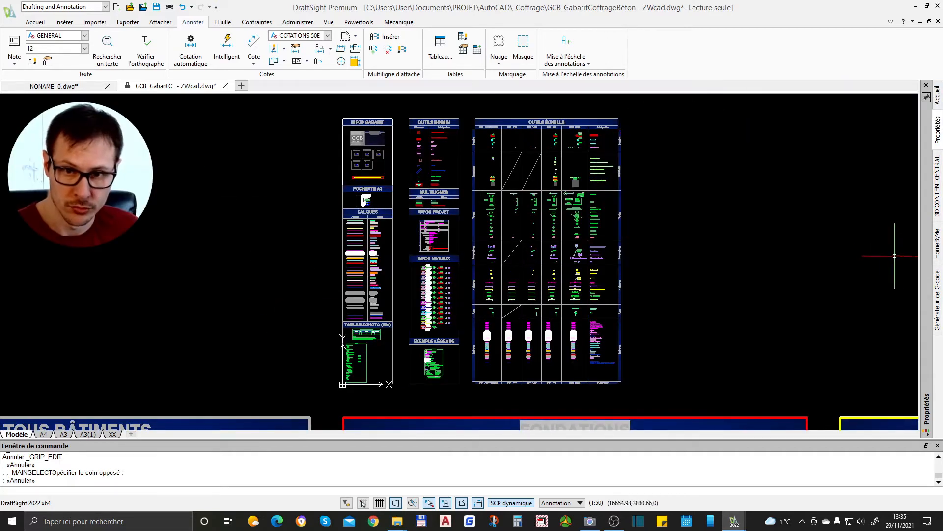
mouse_move(935, 118)
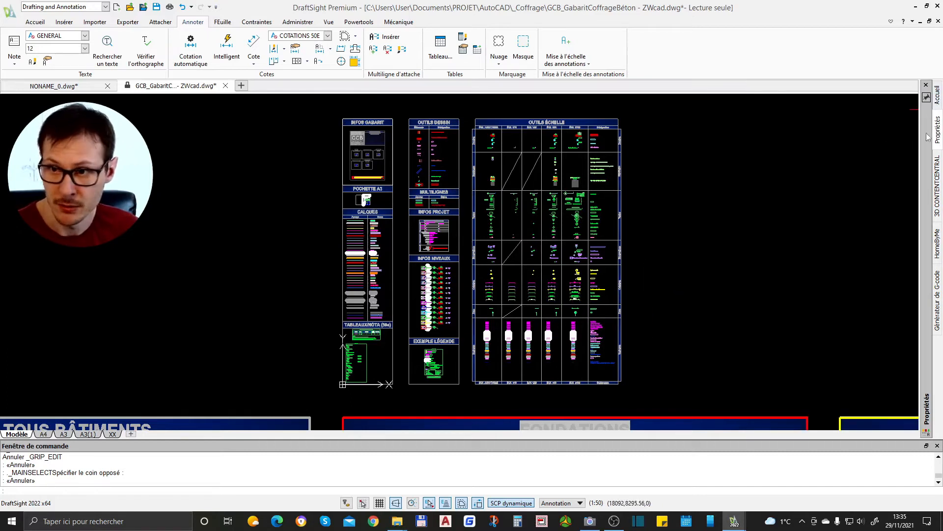
mouse_move(933, 144)
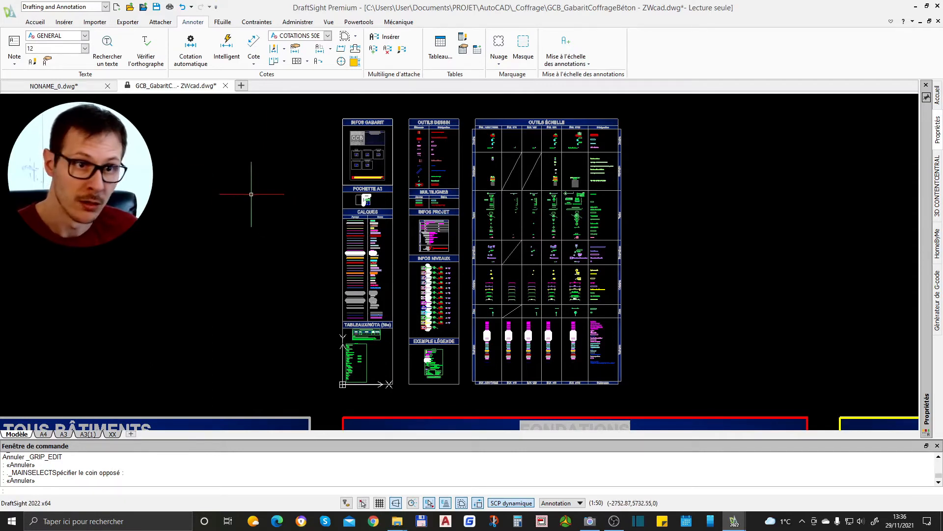
Try to open the text style settings in the template drawing.
click(39, 61)
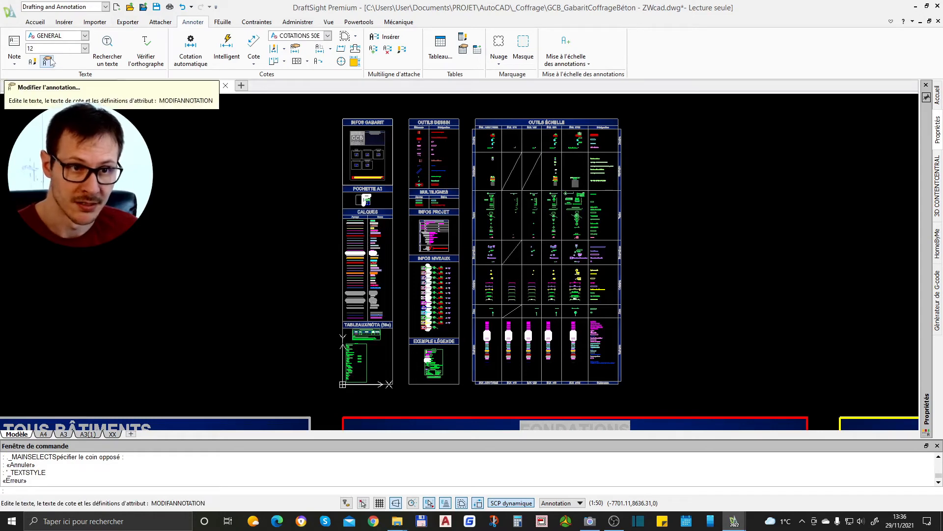
key(Escape)
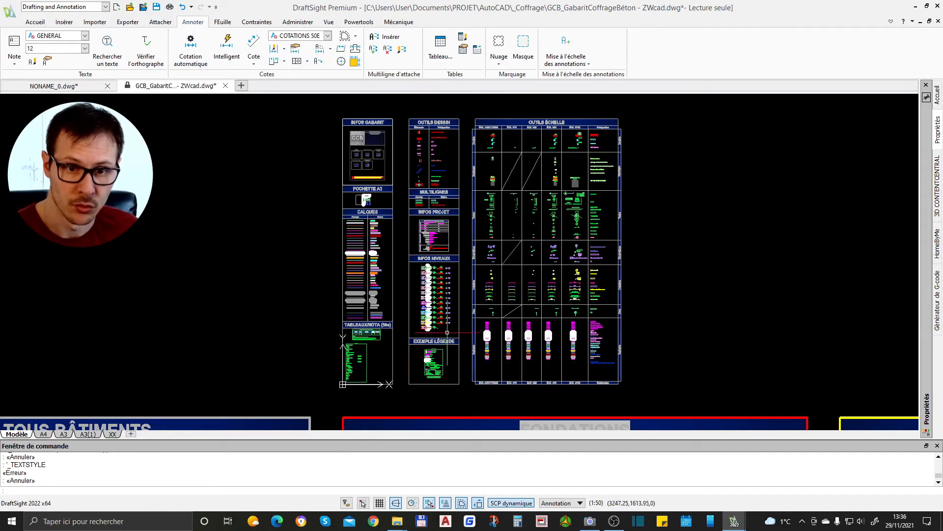
Try to dimension the upper edge of the Escalier droit block with Smart Dimension, placing the dimension just above it.
scroll(420, 196, up, 3)
scroll(420, 199, up, 6)
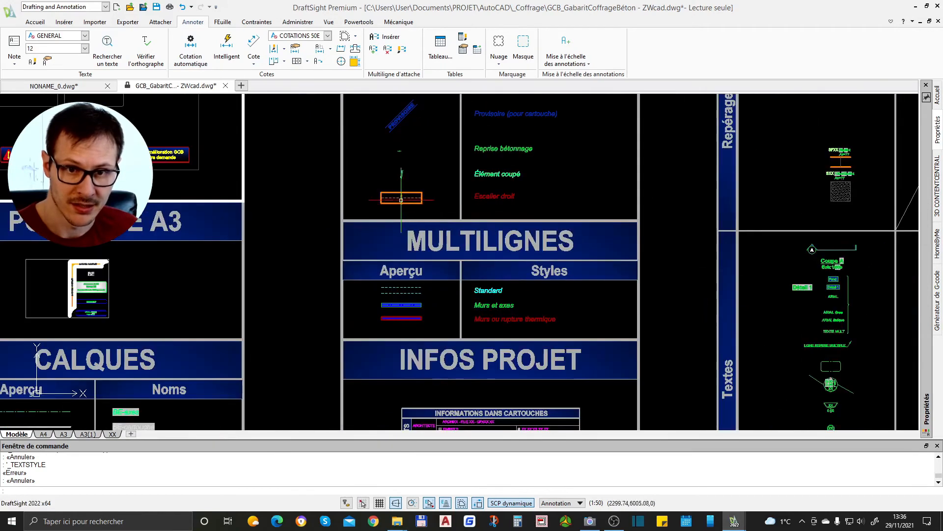
click(227, 46)
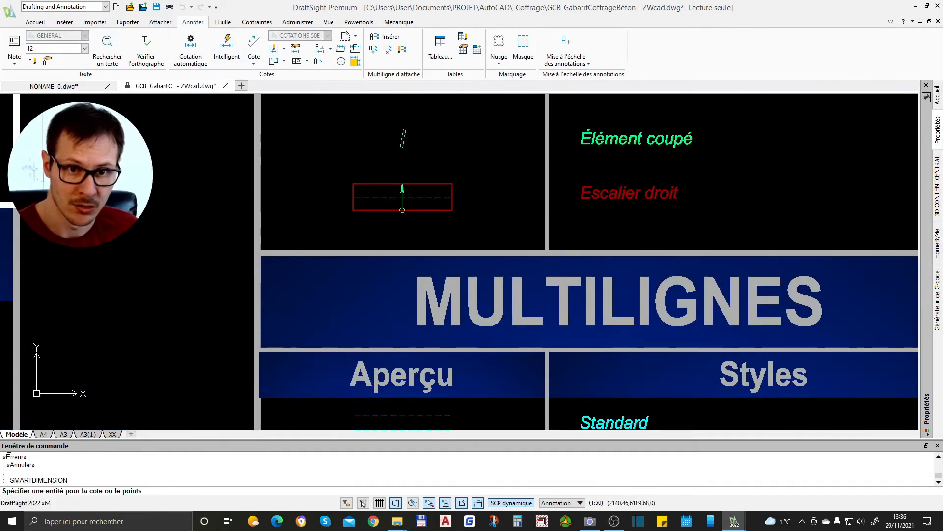
click(364, 183)
scroll(375, 173, up, 3)
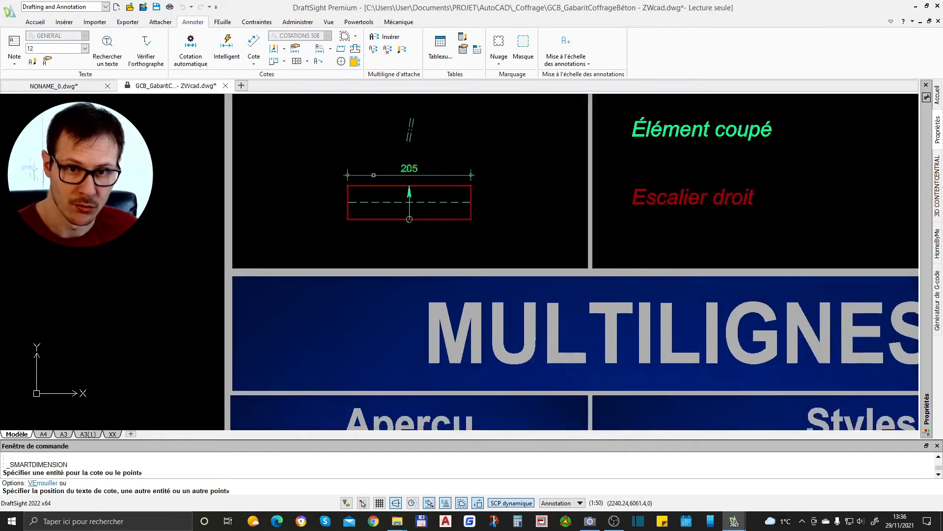
click(375, 173)
Try to dimension the Escalier droit block's upper edge again and its left edge, then end the dimension command.
scroll(441, 169, up, 3)
scroll(433, 176, down, 2)
click(418, 215)
click(454, 193)
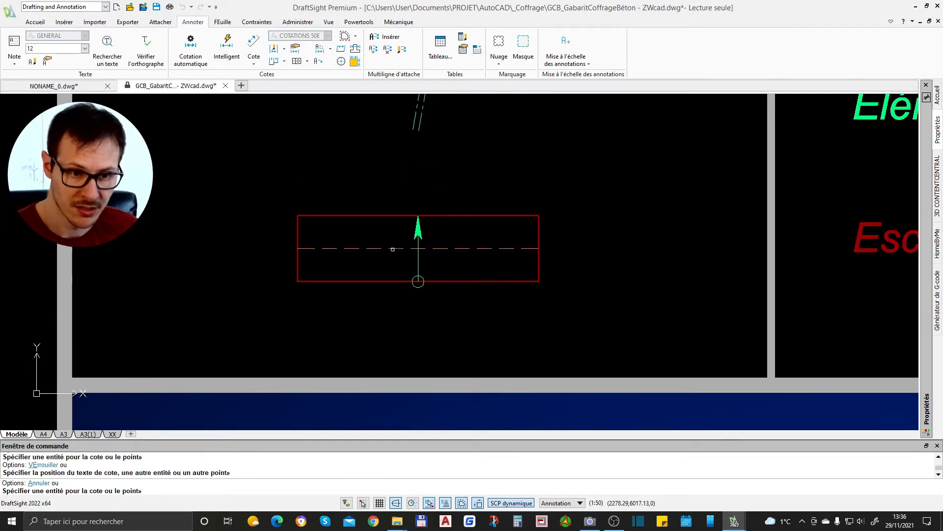
click(298, 222)
click(261, 273)
scroll(377, 253, down, 6)
key(Escape)
key(Escape)
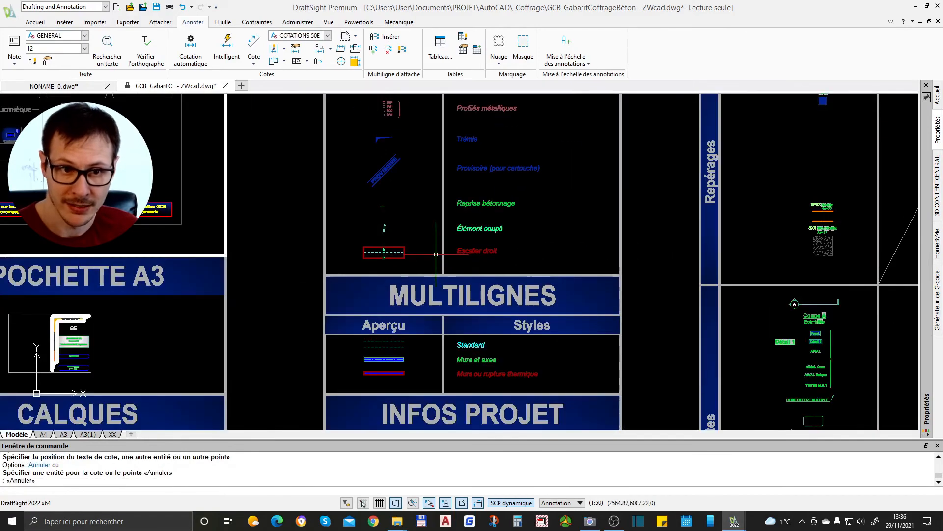
key(Escape)
Try to open the dimension style settings in the template drawing.
scroll(431, 229, down, 4)
scroll(418, 191, down, 3)
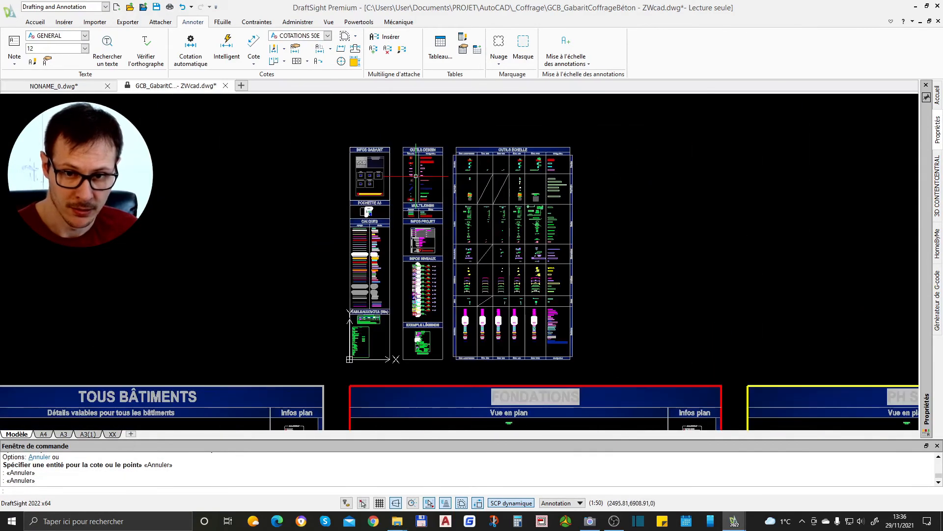
scroll(488, 332, up, 3)
middle_drag(293, 208, 420, 288)
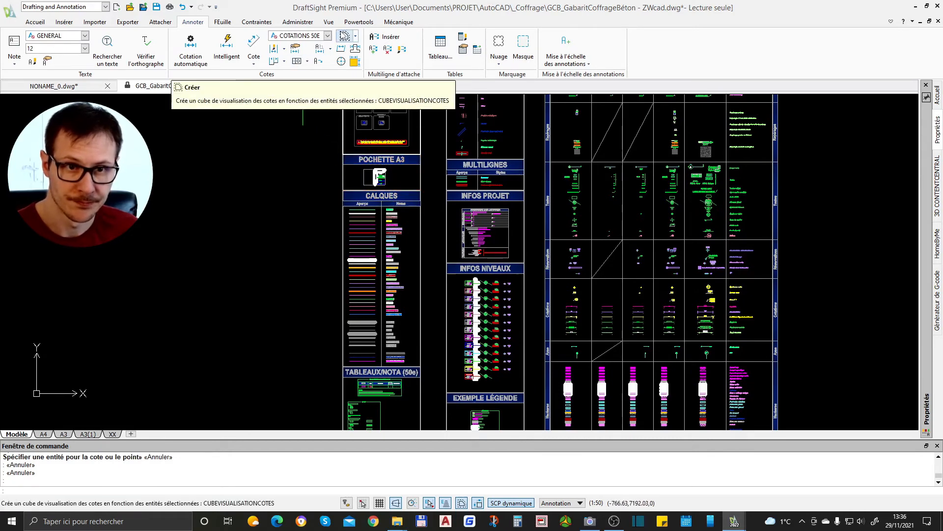
click(283, 51)
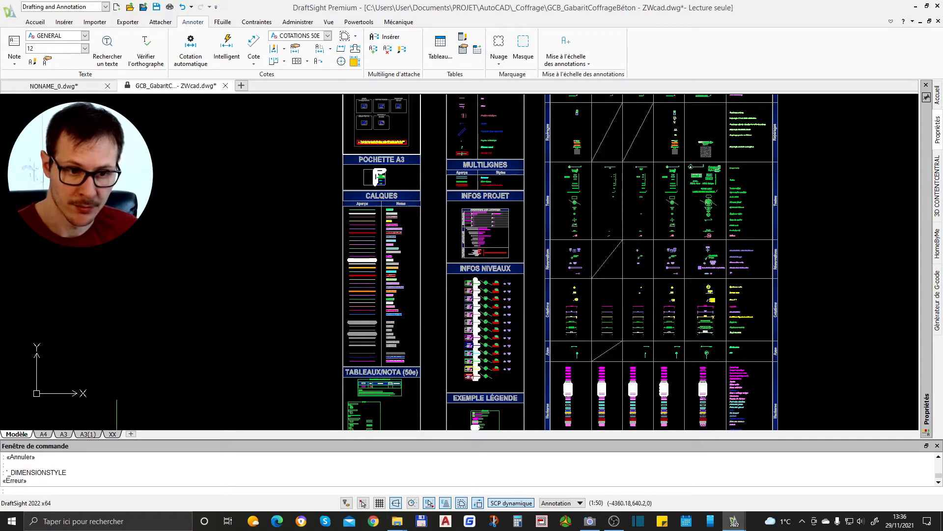
Switch to NONAME_0.dwg and open its dimension style options, briefly expanding the Cote angulaire group.
click(54, 85)
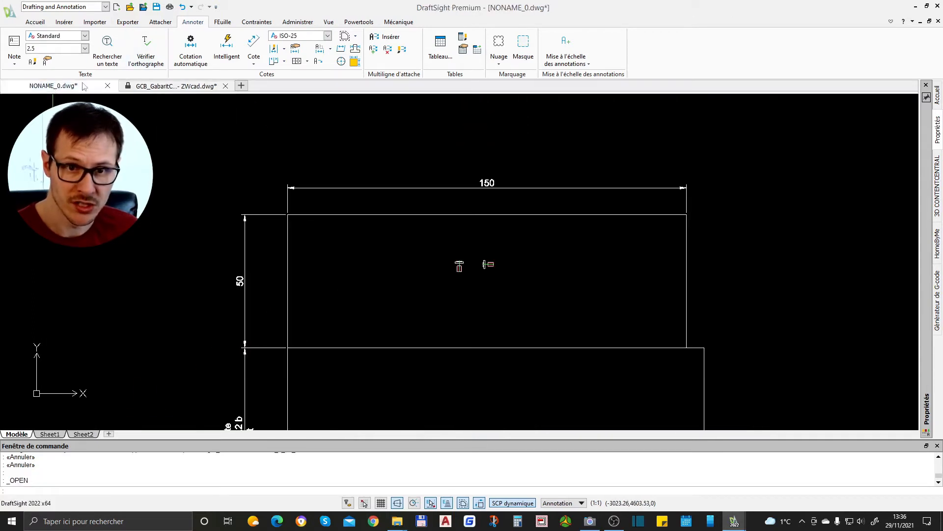
click(274, 48)
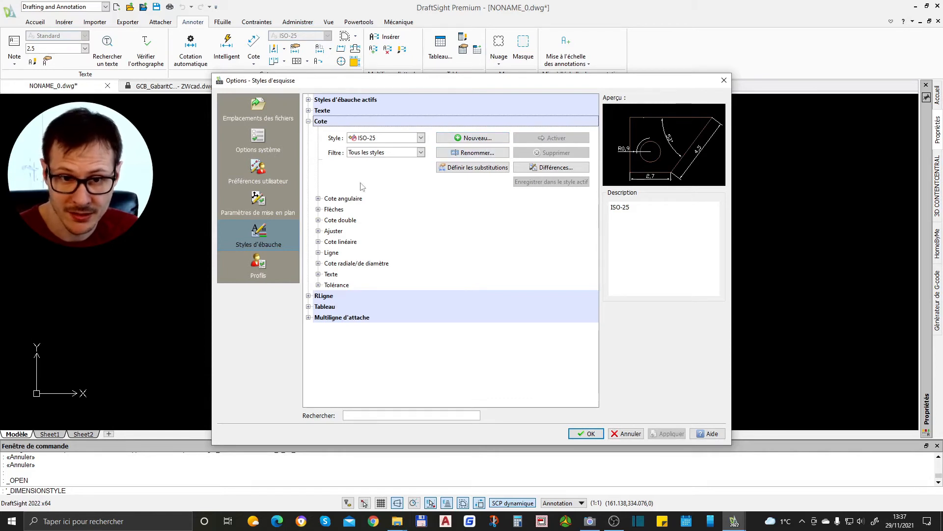
click(318, 198)
click(318, 198)
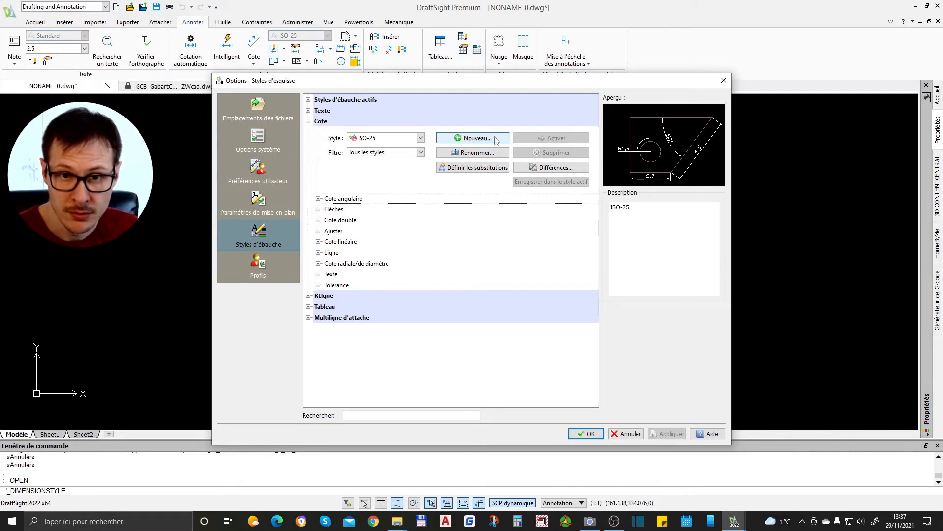
Create a dimension style named Annotative1 based on ISO-25 and applied to Toutes les cotes.
click(475, 138)
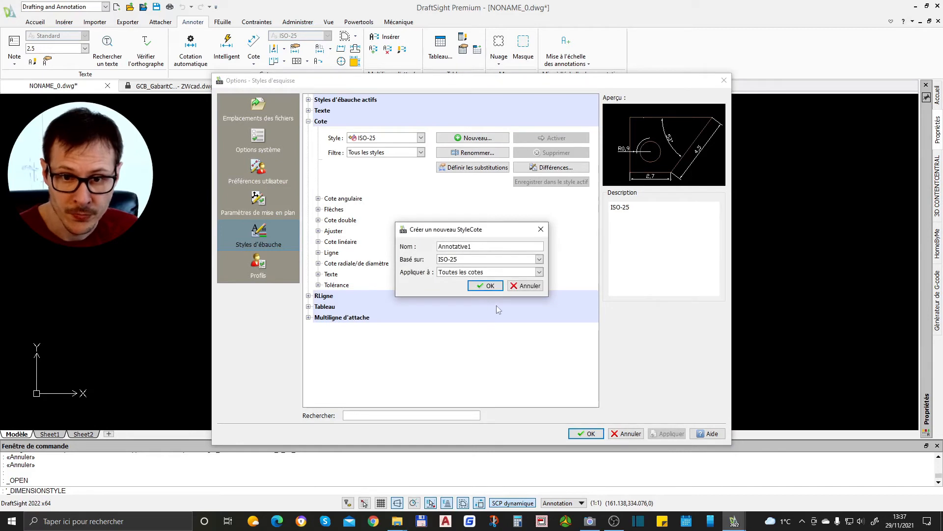
click(487, 286)
click(421, 138)
click(421, 138)
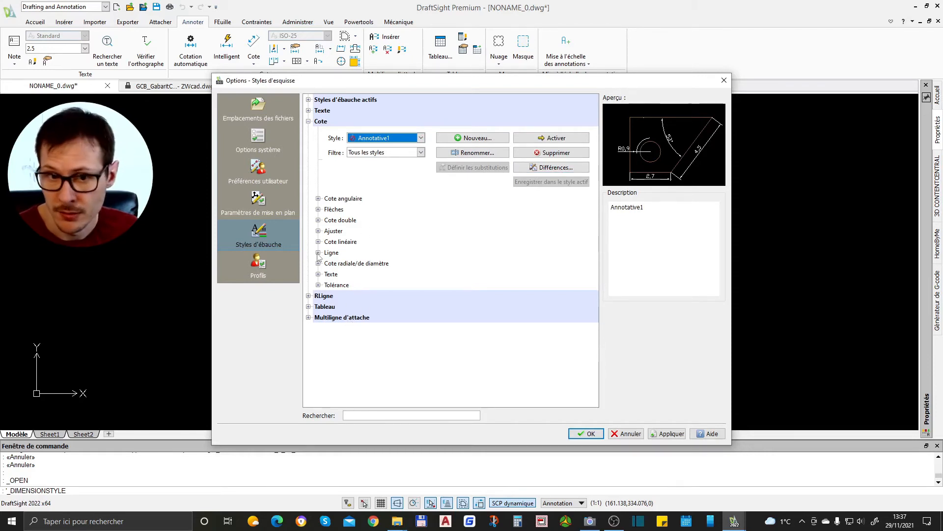
Inspect the Paramètres du texte of the Annotative1 style and the system options, then cancel the Options dialog.
click(318, 274)
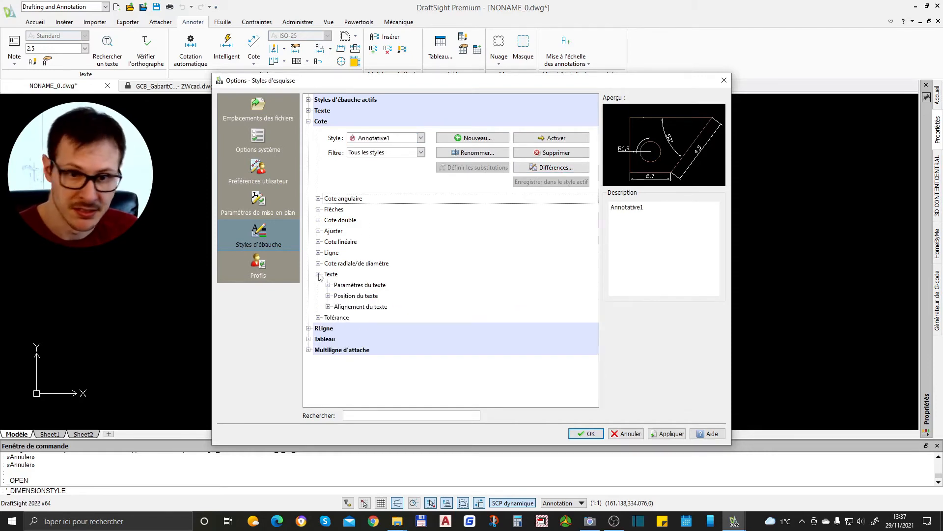
click(328, 285)
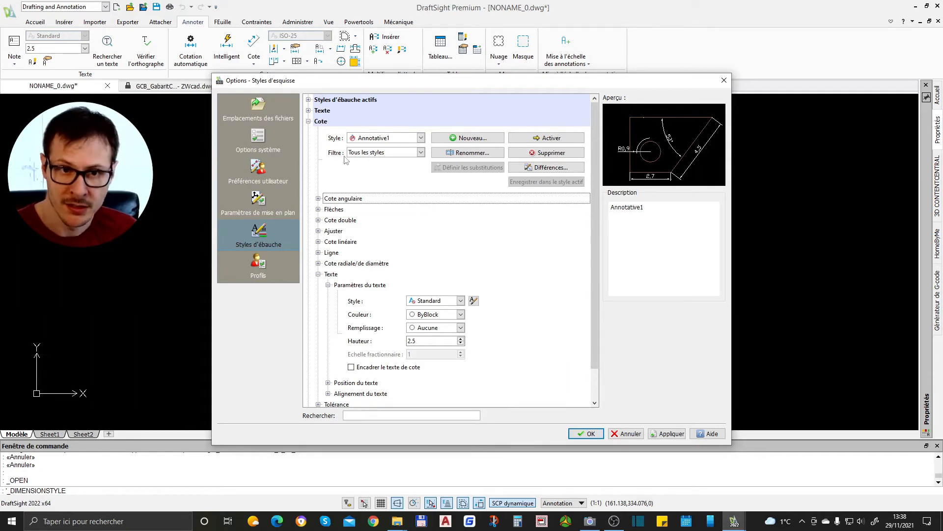
click(264, 140)
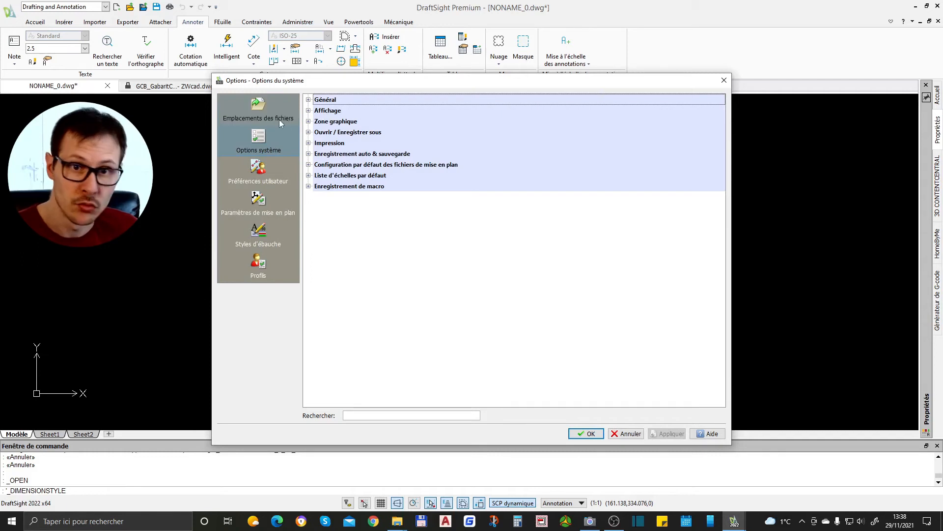
key(Escape)
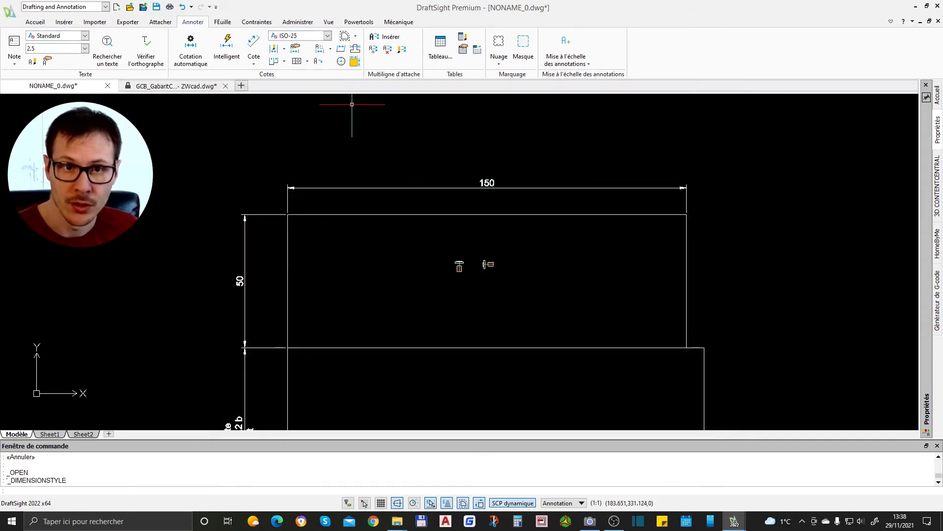
Reopen the dimension style options and inspect the Flèches settings of the ISO-25 style.
click(278, 49)
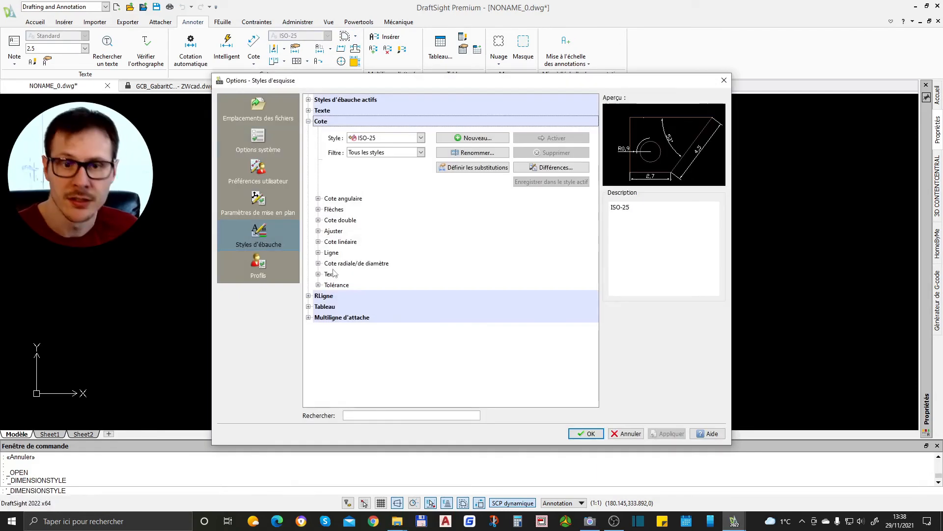
click(318, 209)
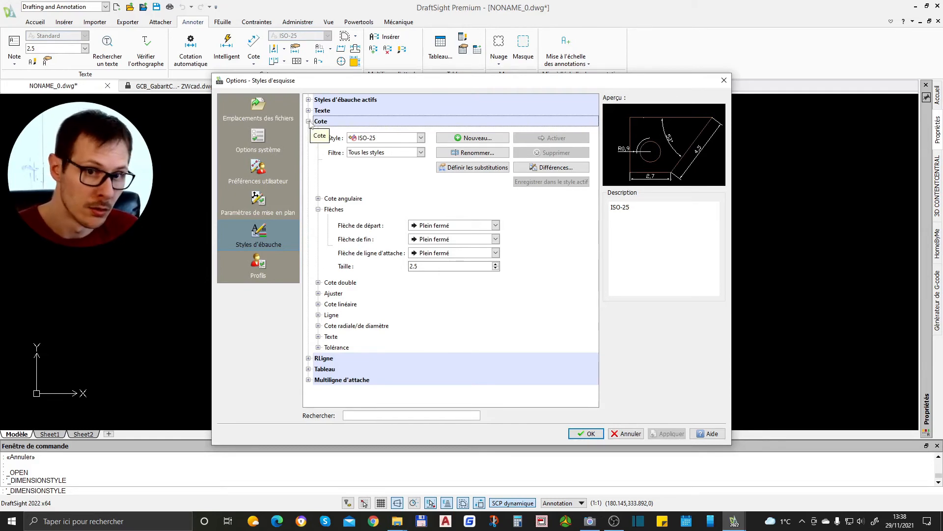
Close the dimension style options and place a Standard-style table with 2 rows and 2 columns beside the dimensioned rectangles.
key(Return)
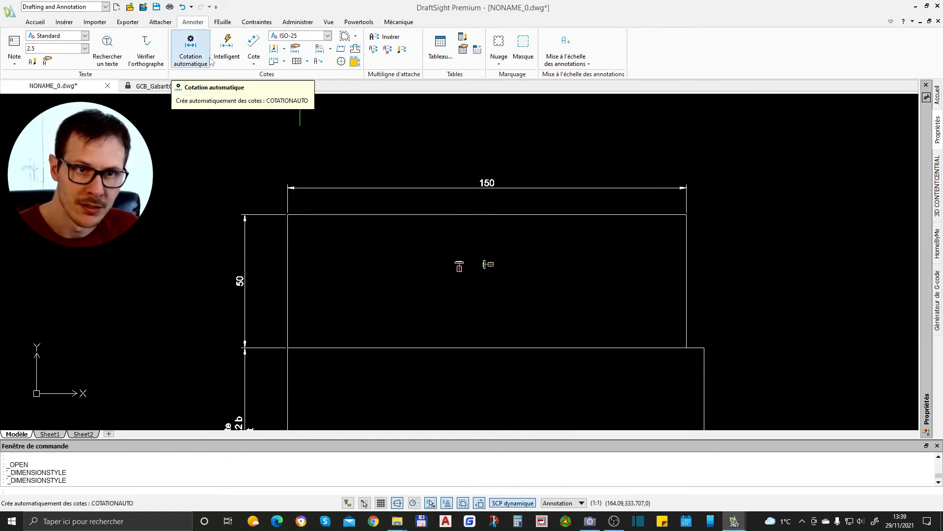
click(440, 45)
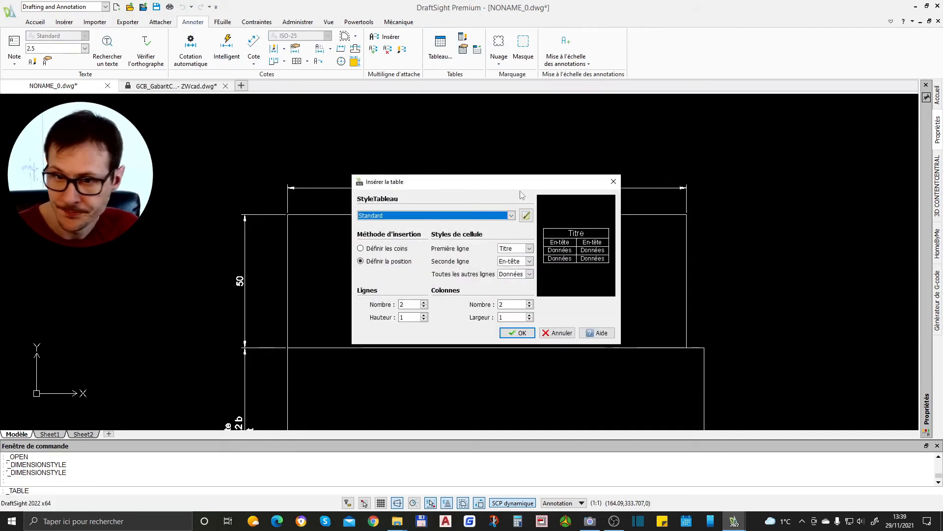
click(517, 333)
scroll(491, 265, down, 2)
click(565, 214)
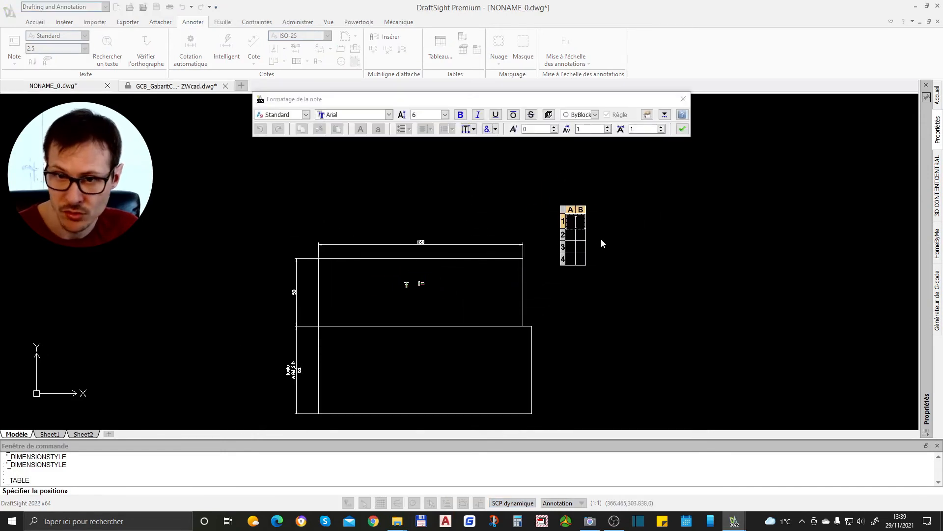
Enter "texte" in the title cell of the new table and finish editing it.
scroll(600, 243, up, 3)
text(texte)
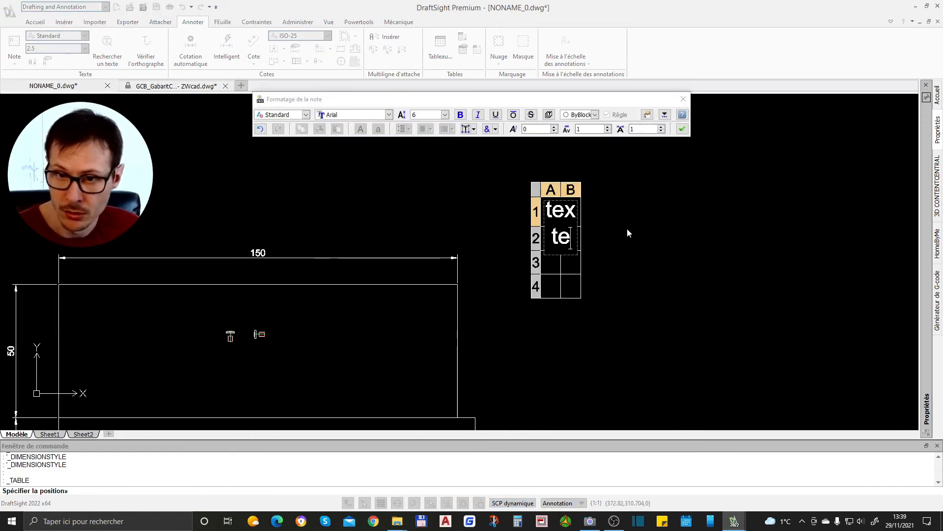
click(595, 269)
scroll(609, 217, down, 2)
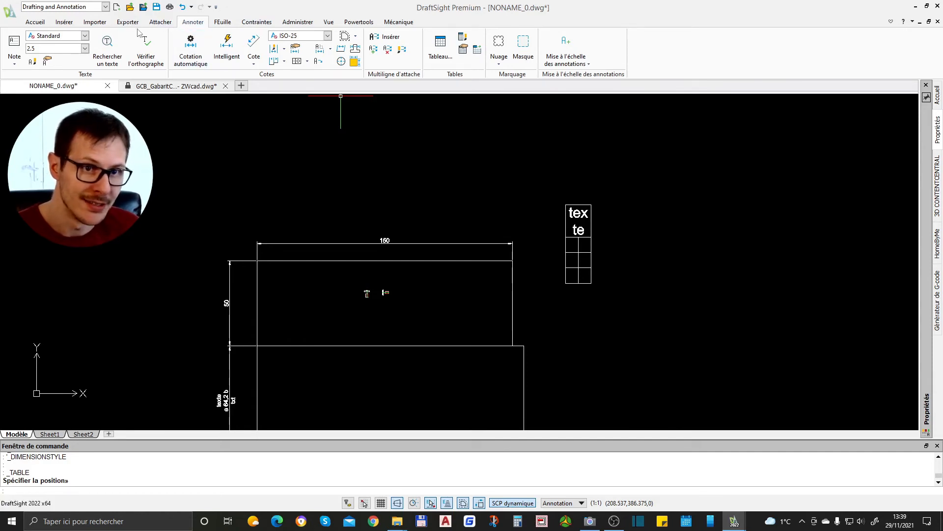
click(105, 23)
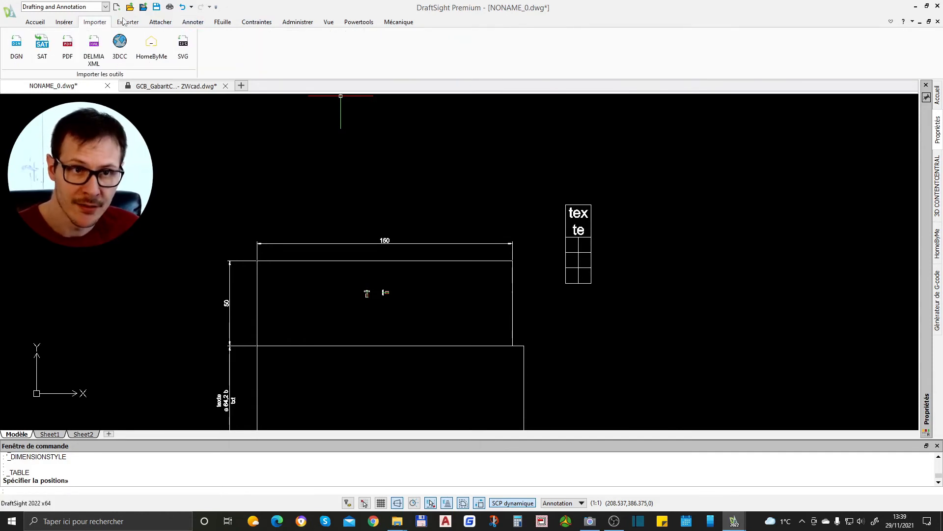
click(125, 24)
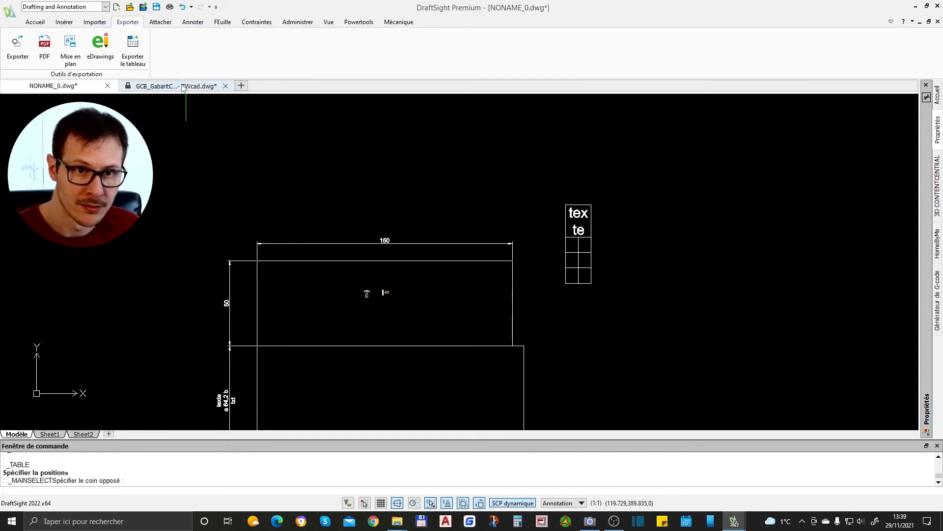
Switch to the GCB_GabaritCoffrageBéton - ZWcad.dwg template and open its straight staircase block ESCALIER DROIT v1 for block editing.
click(184, 86)
scroll(517, 197, up, 3)
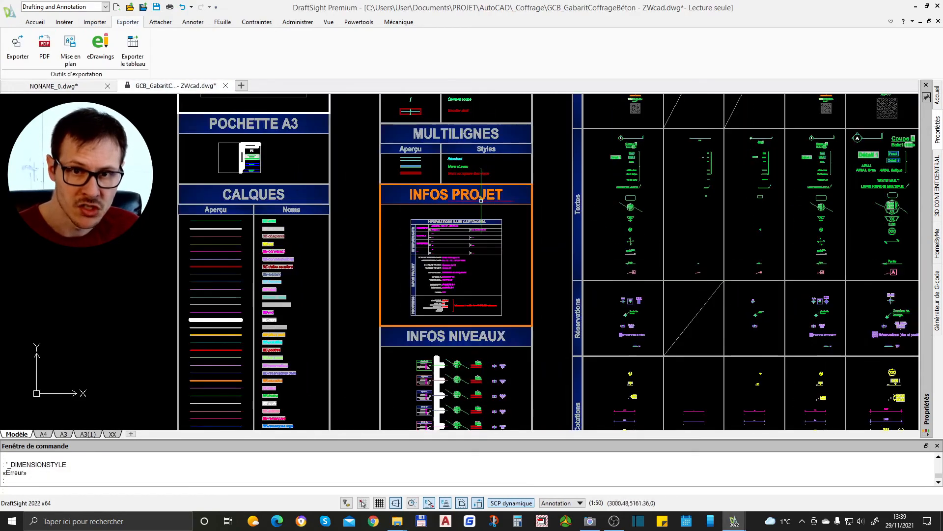
scroll(423, 168, up, 2)
click(419, 163)
right_click(421, 164)
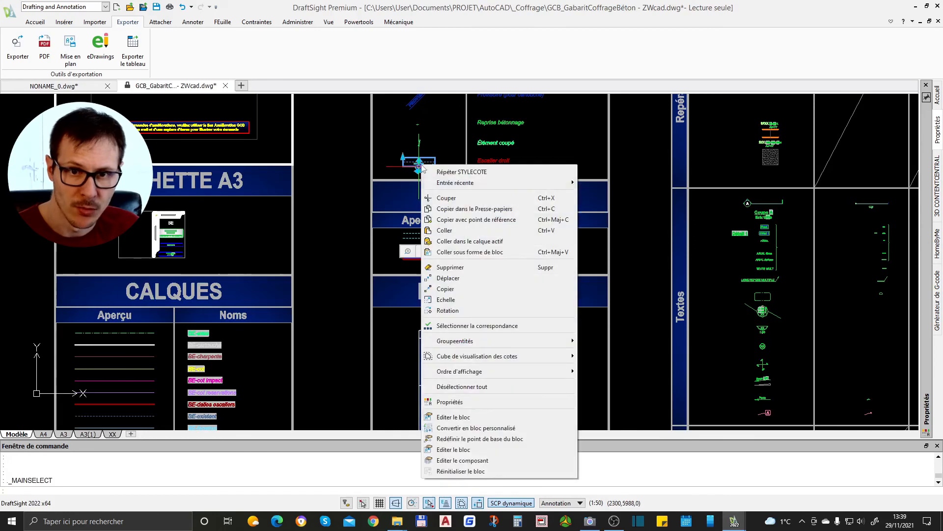
click(466, 450)
click(432, 280)
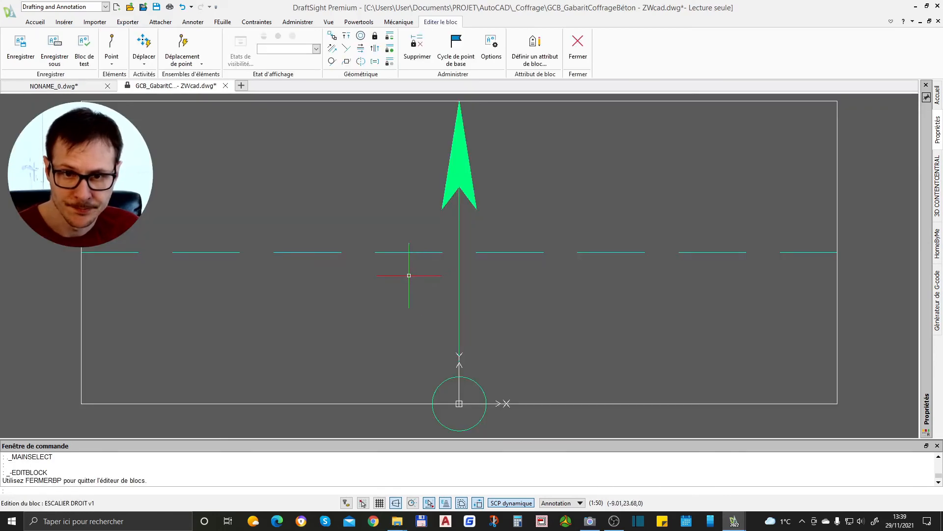
Examine the staircase block and the point elements offered for block editing, then close the block editor.
scroll(405, 273, down, 5)
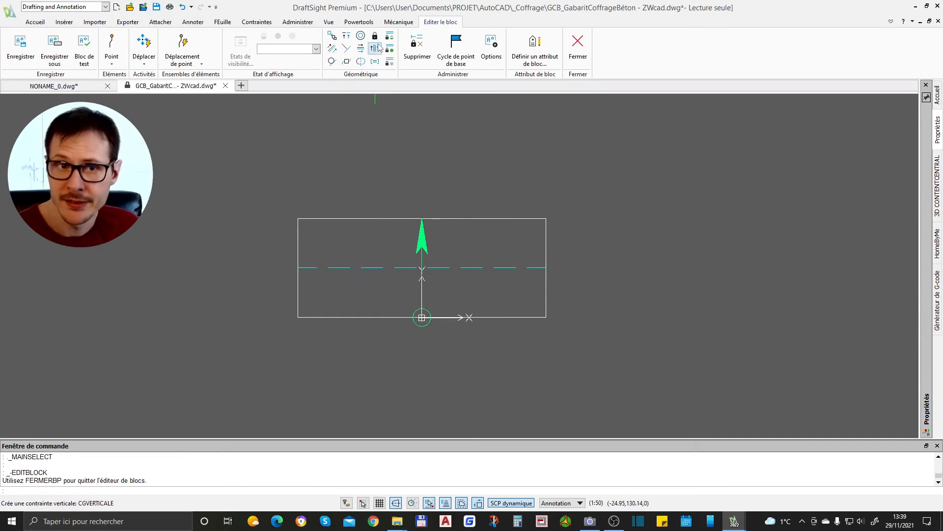
click(112, 65)
click(112, 67)
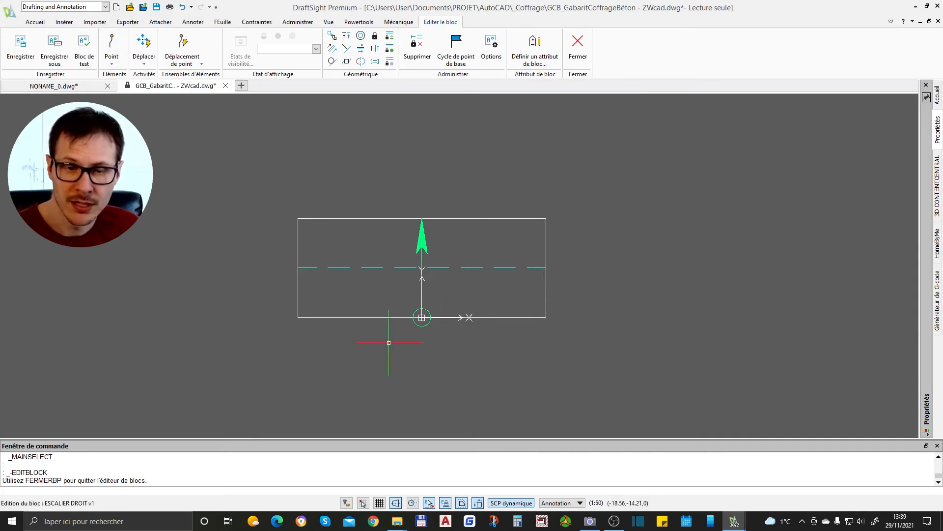
click(570, 57)
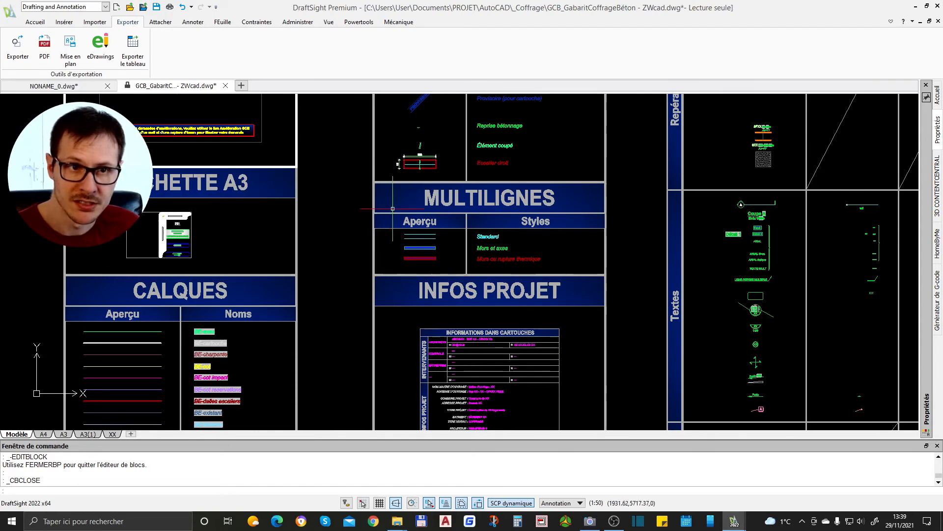
Switch to NONAME_0.dwg and look over the available insertion, import and basic drawing tools.
click(73, 87)
click(69, 22)
click(95, 24)
click(64, 22)
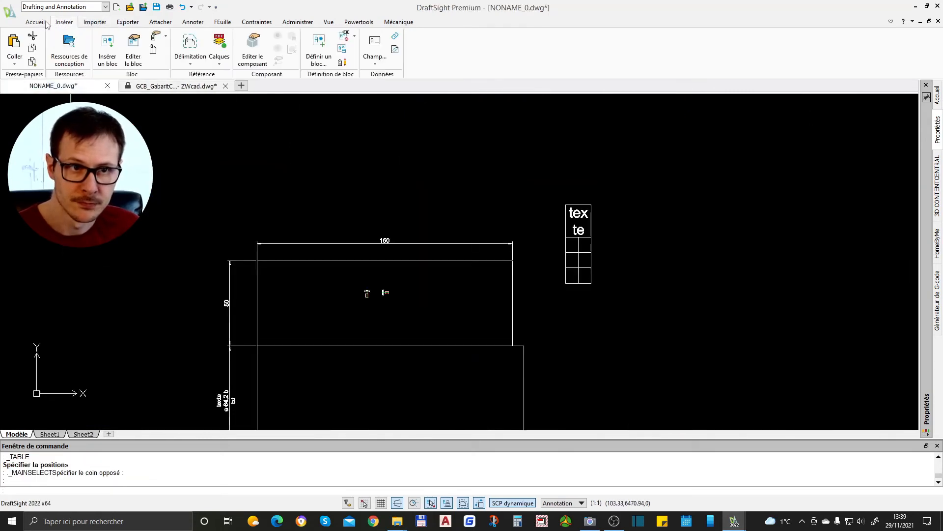
click(35, 22)
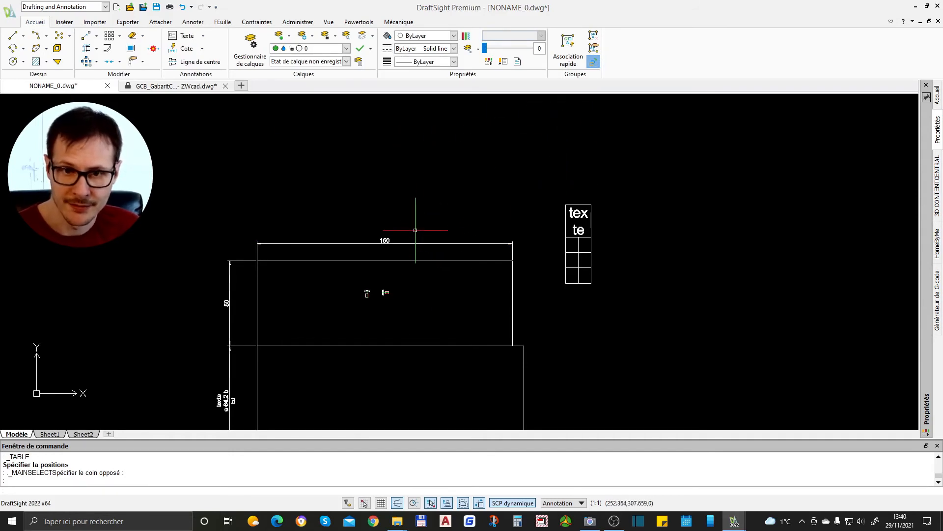
Try starting the LIGNE command by name, then cancel it without specifying a start point.
scroll(415, 227, down, 5)
scroll(469, 283, up, 4)
text(LM)
key(Escape)
key(Escape)
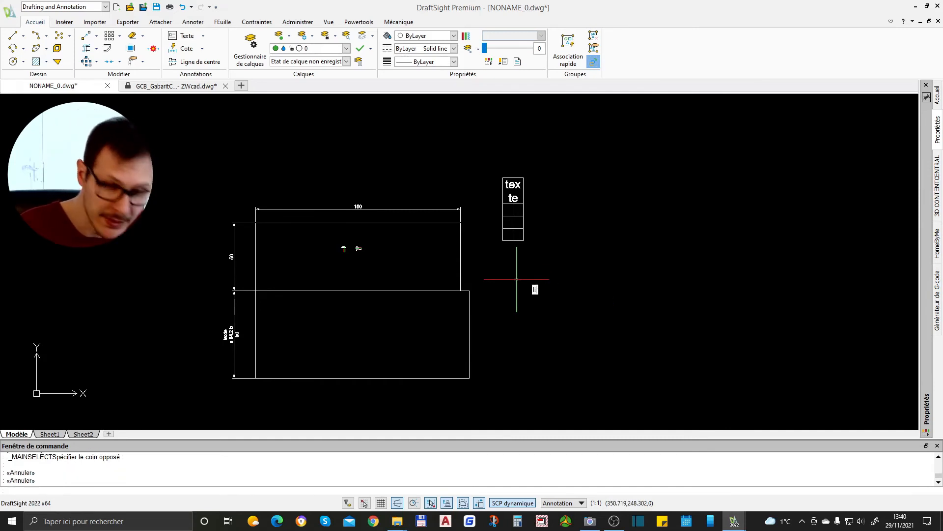
text(LIGNE)
key(Return)
text(de)
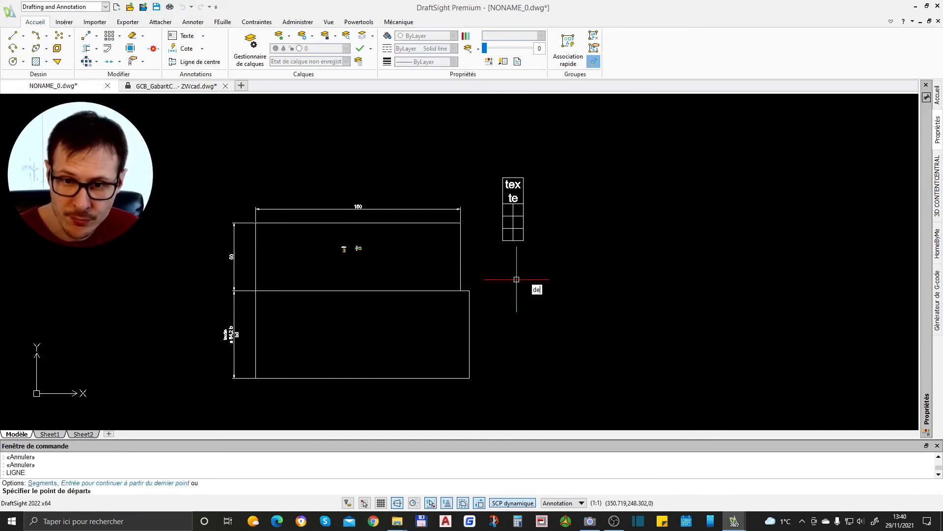
key(Escape)
click(68, 23)
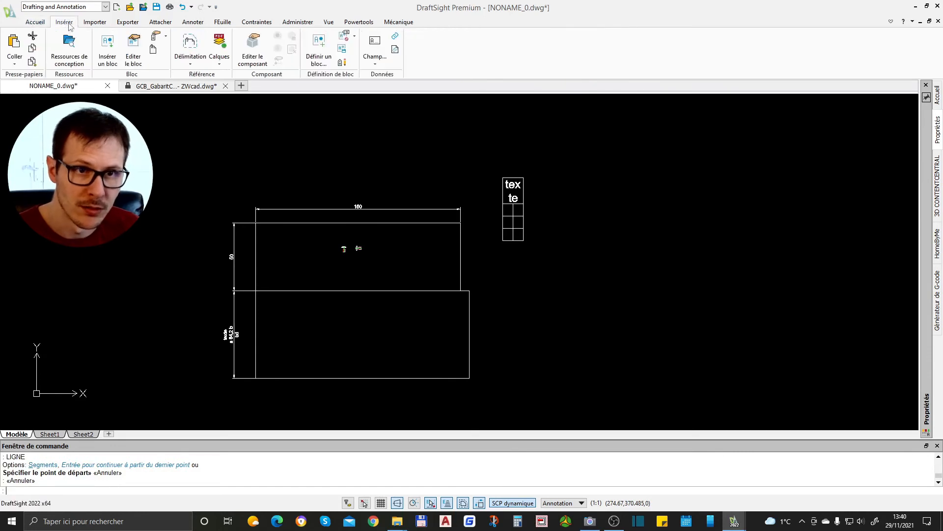
click(34, 23)
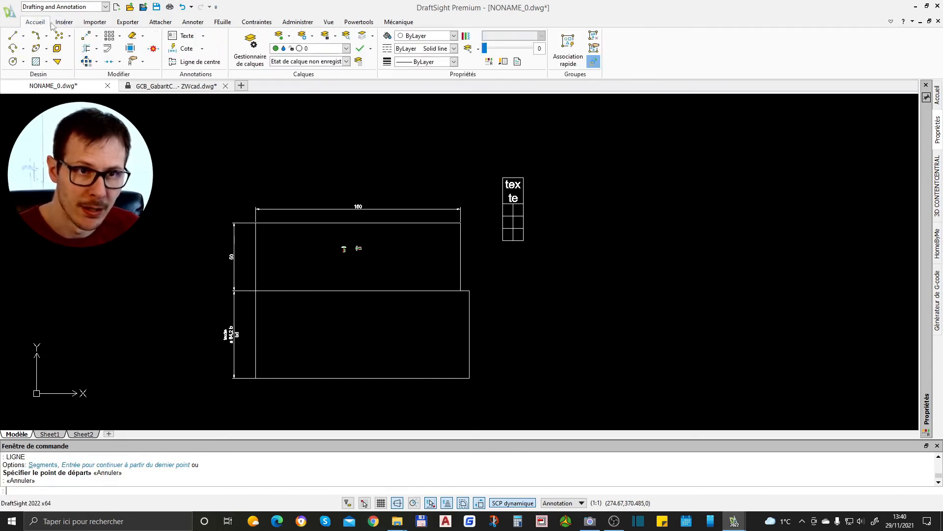
click(192, 22)
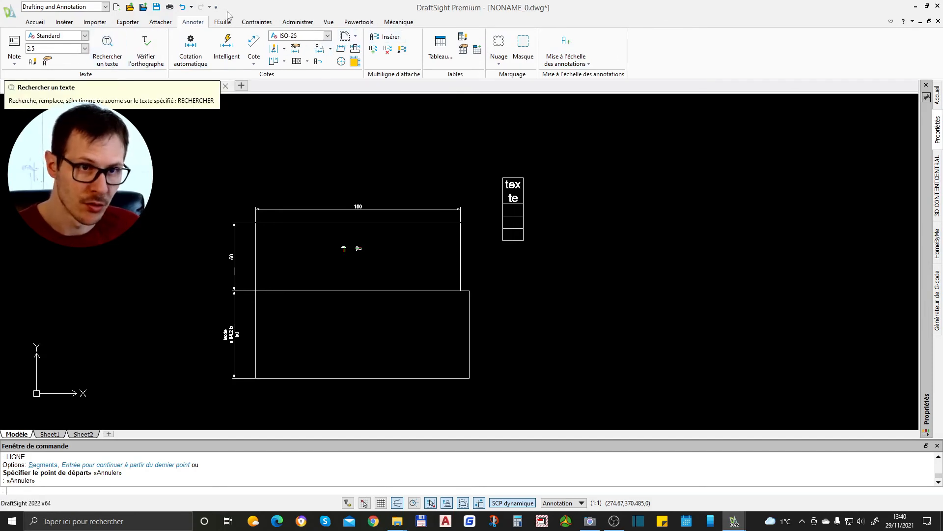
click(35, 22)
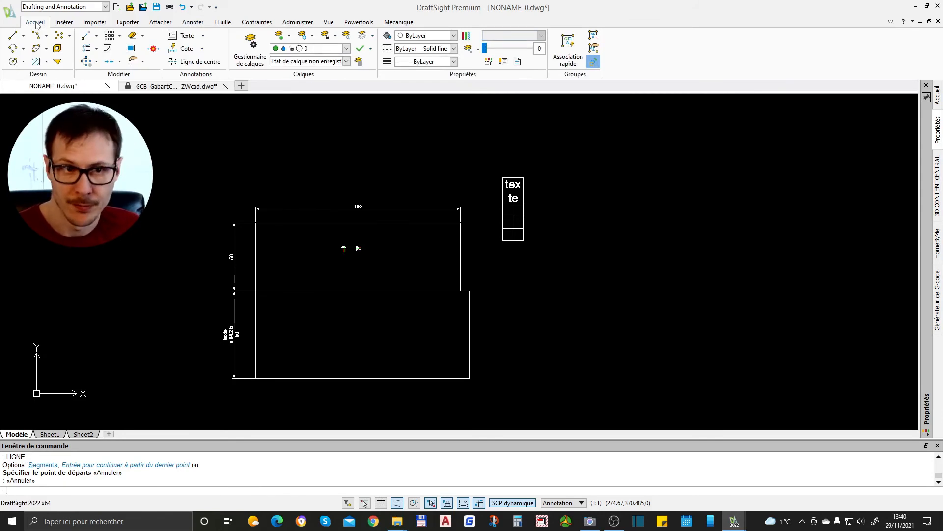
Start inserting a mechanical balloon for the horizontal screw and set its leader's start point just beyond the shank end.
click(398, 22)
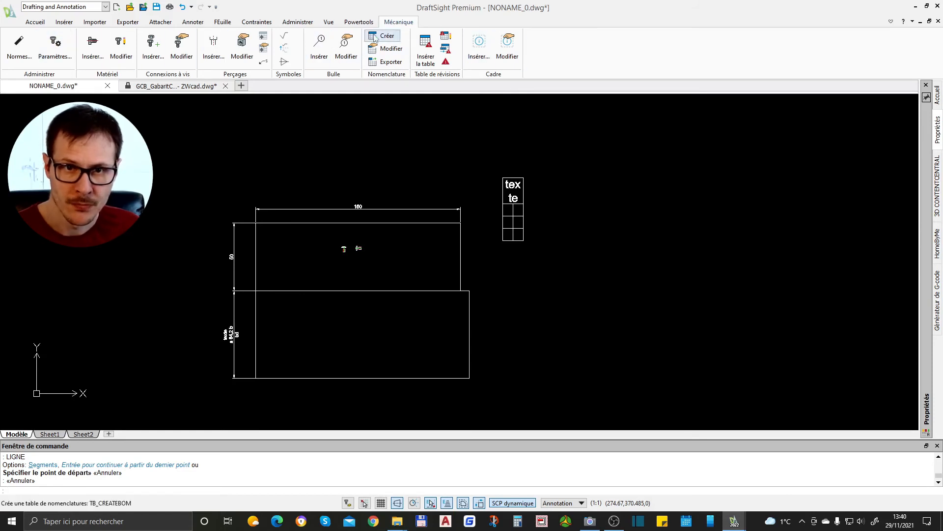
click(323, 46)
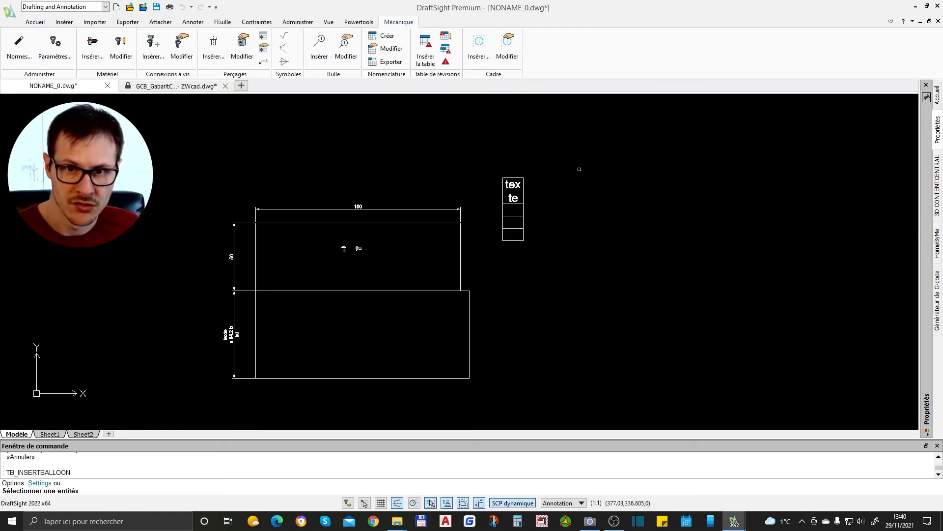
scroll(355, 250, up, 8)
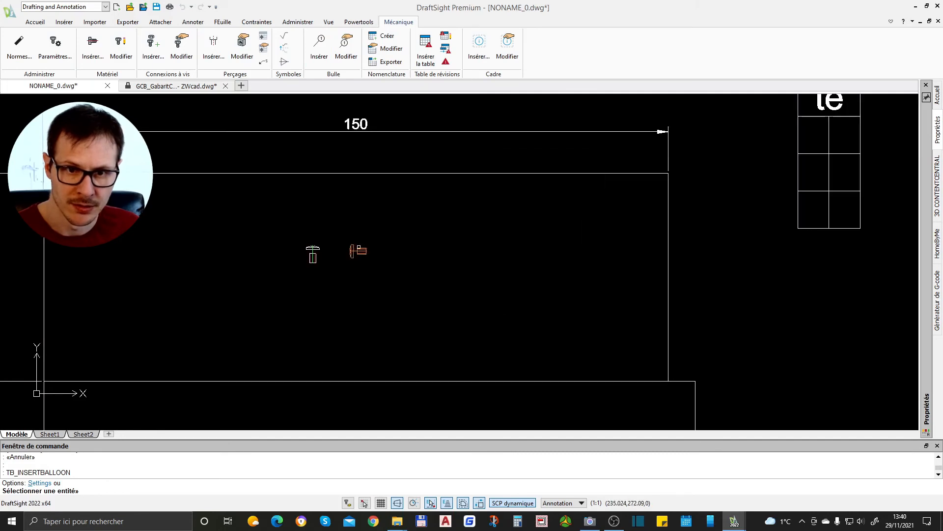
click(371, 235)
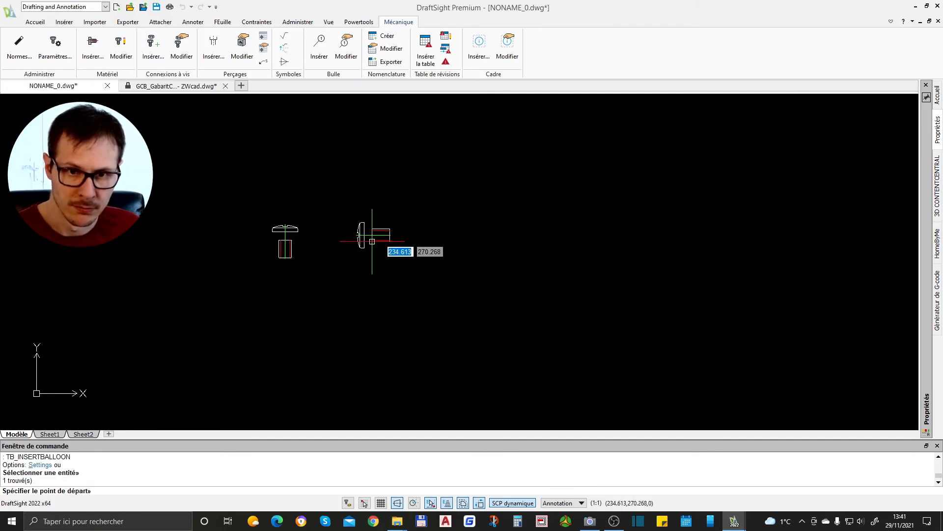
scroll(383, 237, up, 5)
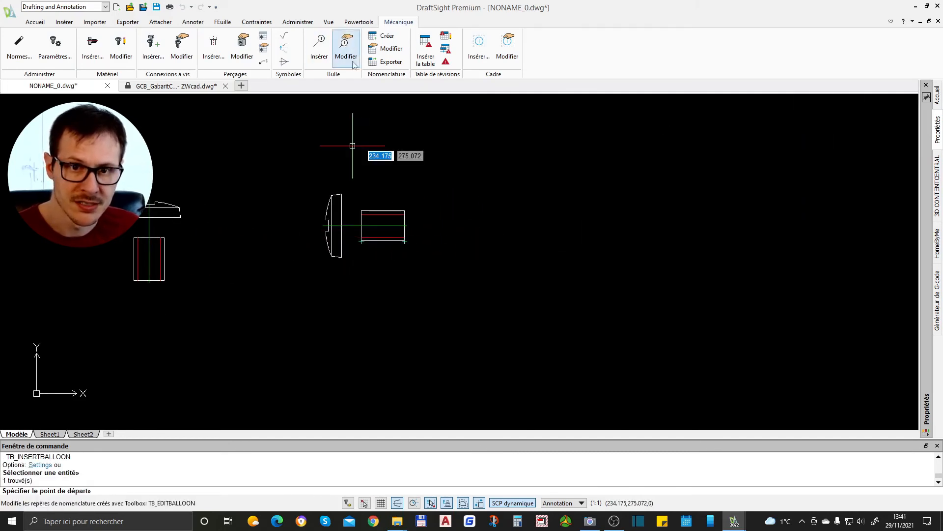
click(433, 235)
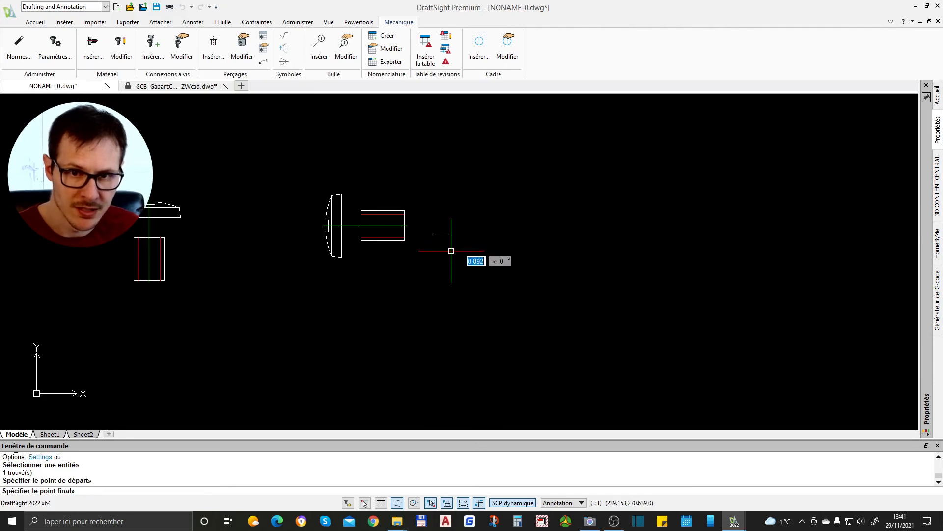